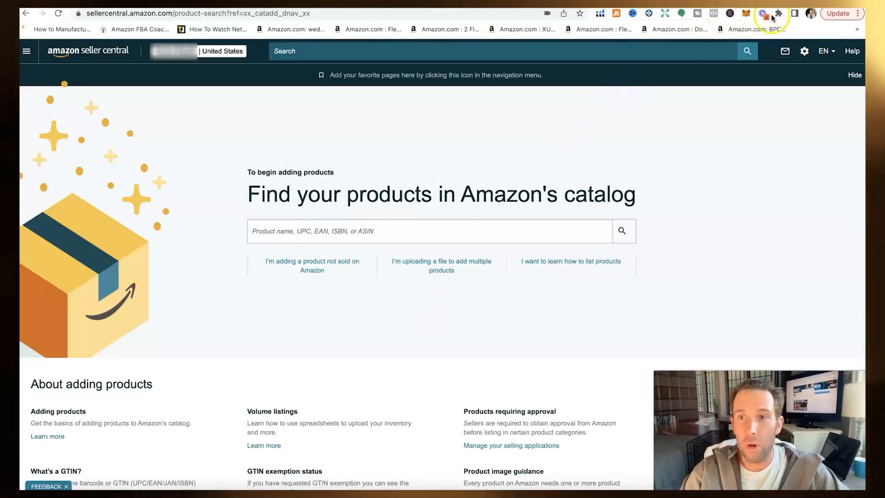
Step: Load amazon.com in a new browser tab
key(super+t)
text(am)
key(Return)
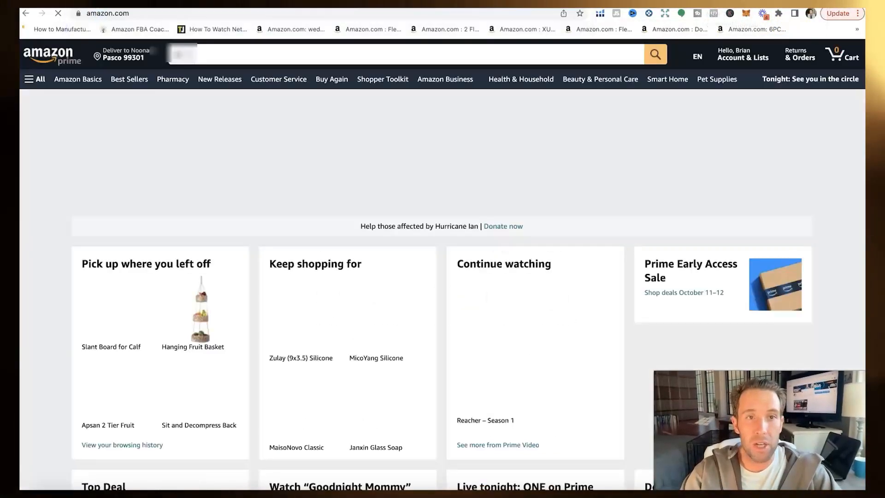
Step: Open the $9.99 Zulay silicone sink tray listing, highlight its title, and scroll to its Helium 10 chart
click(324, 317)
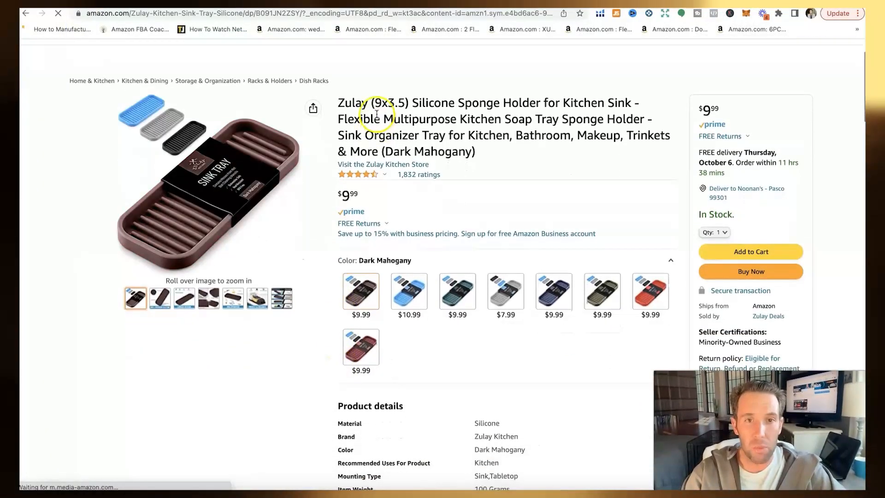
drag(339, 141, 543, 160)
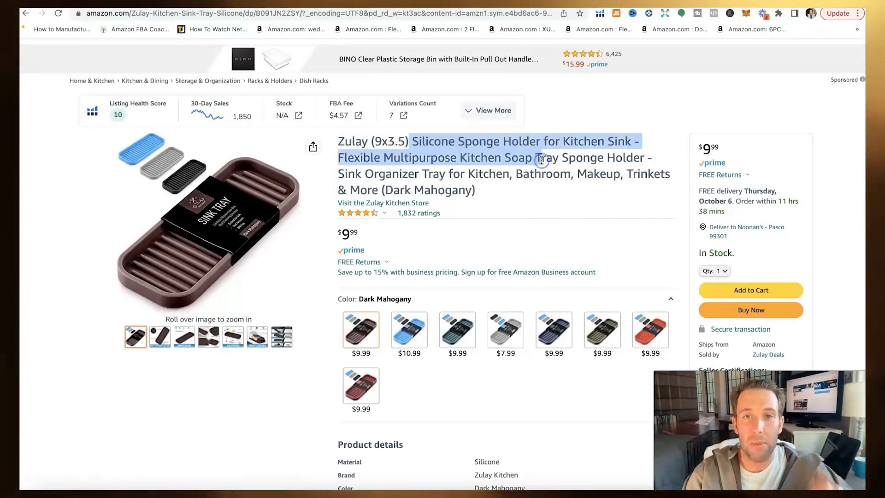
click(515, 184)
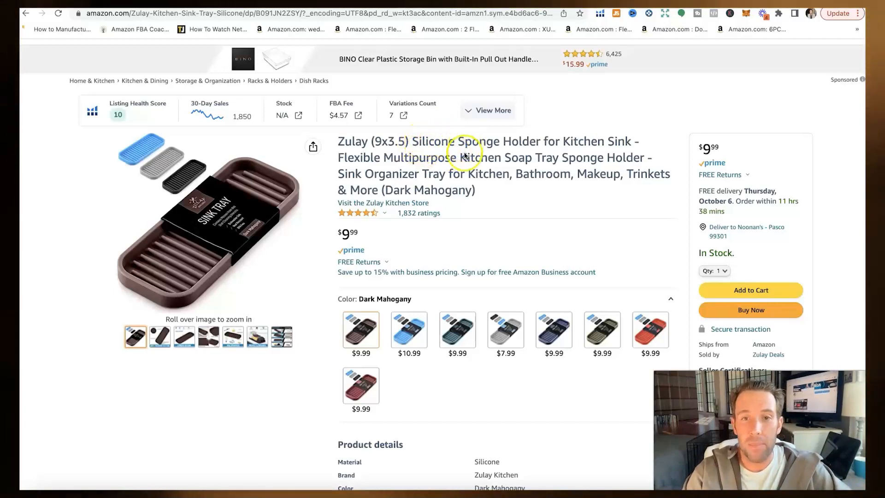
scroll(446, 233, down, 20)
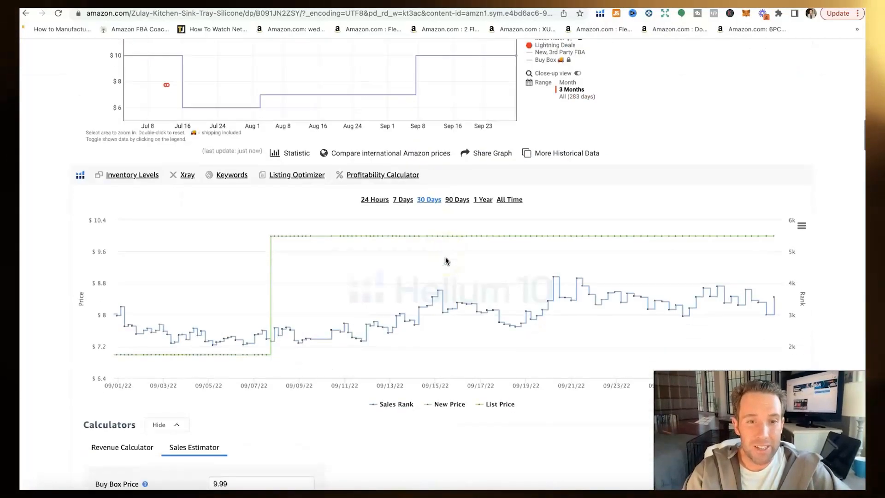
Step: Open the JonaSofia Kitchen Sink Splash Guard listing and select 'Splash Guard' in its title
scroll(446, 262, down, 1)
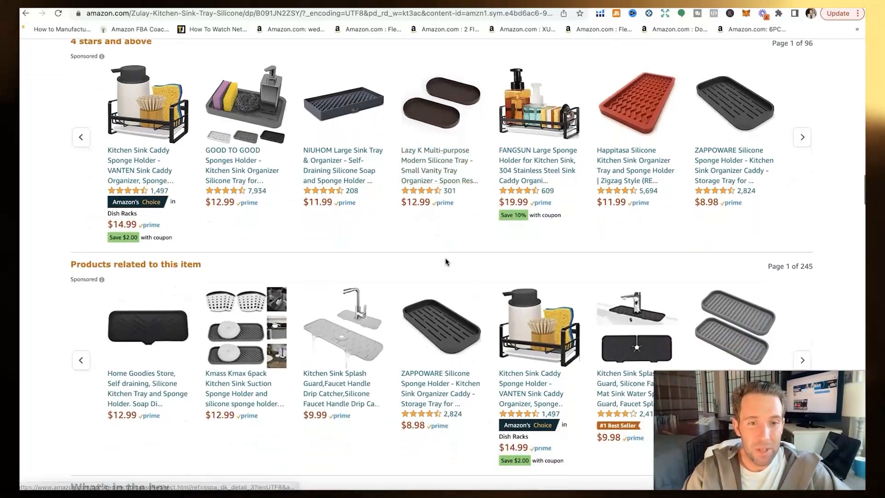
click(355, 403)
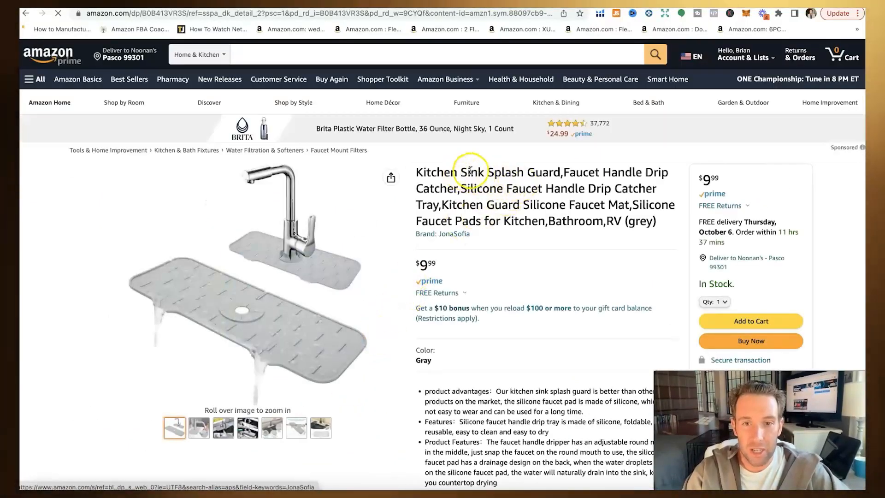
drag(488, 219, 560, 225)
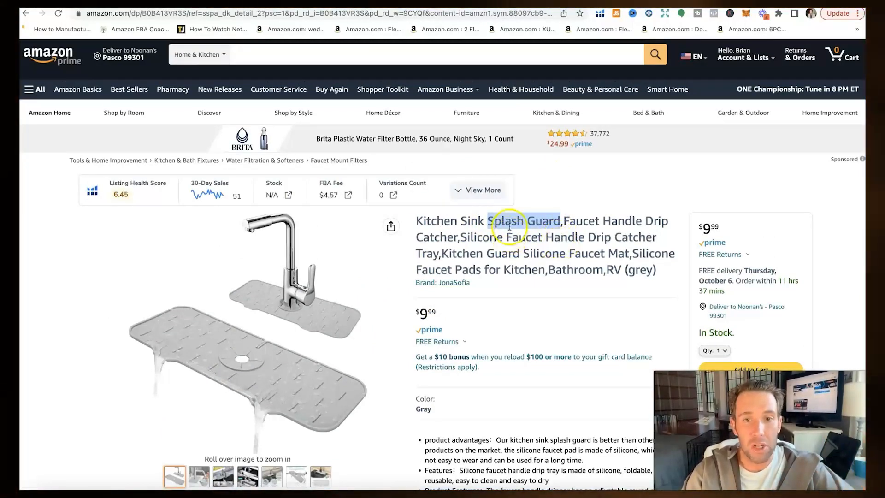
click(492, 222)
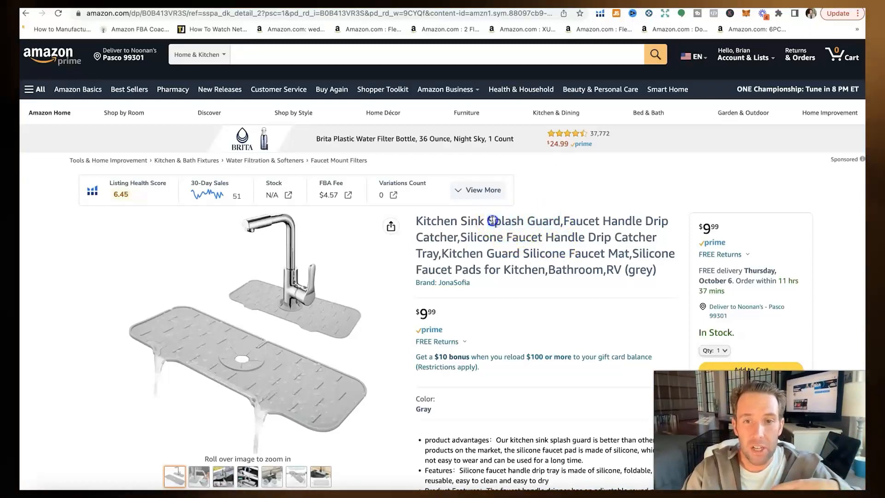
drag(490, 222, 531, 221)
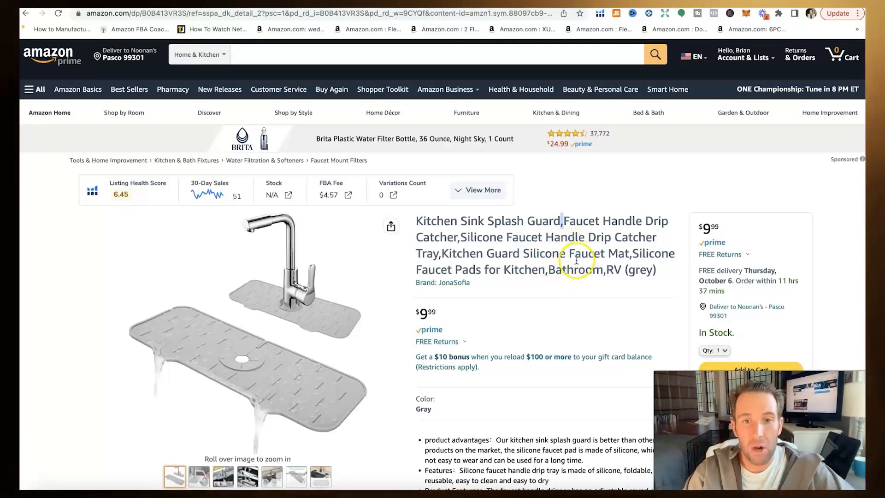
scroll(513, 257, down, 1)
scroll(513, 257, down, 1)
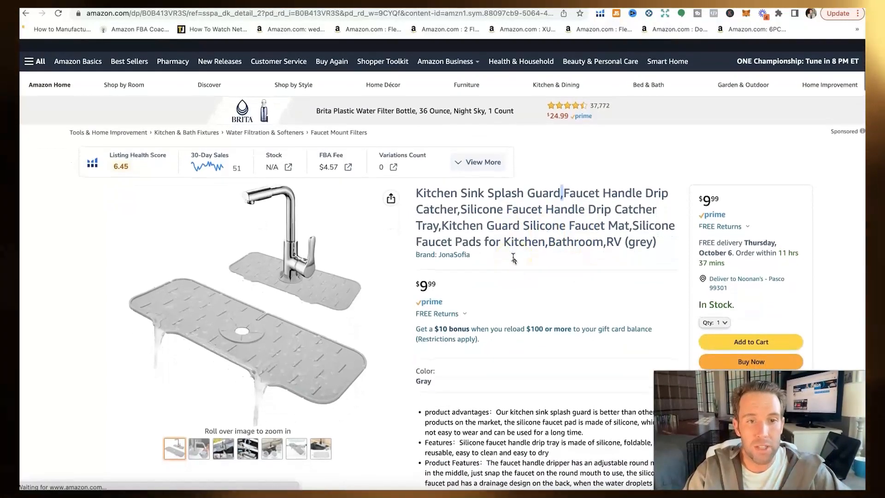
mouse_move(312, 361)
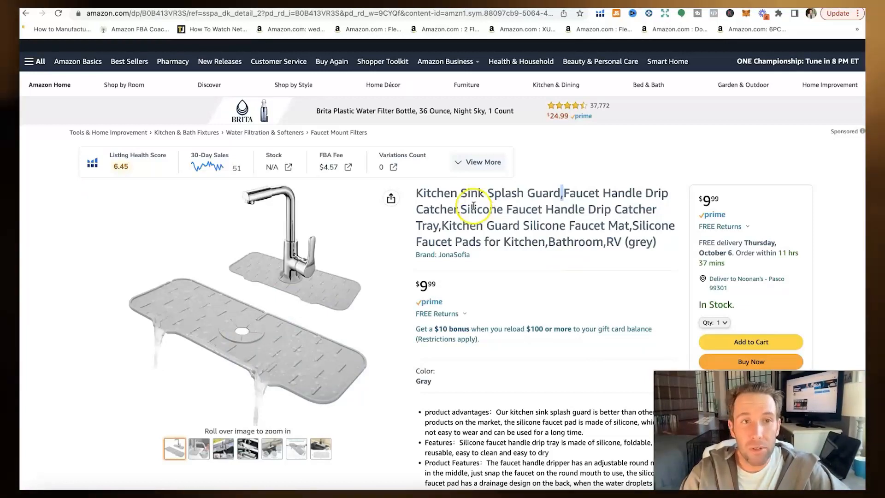
Step: Load gs1.org in a new browser tab
key(super+t)
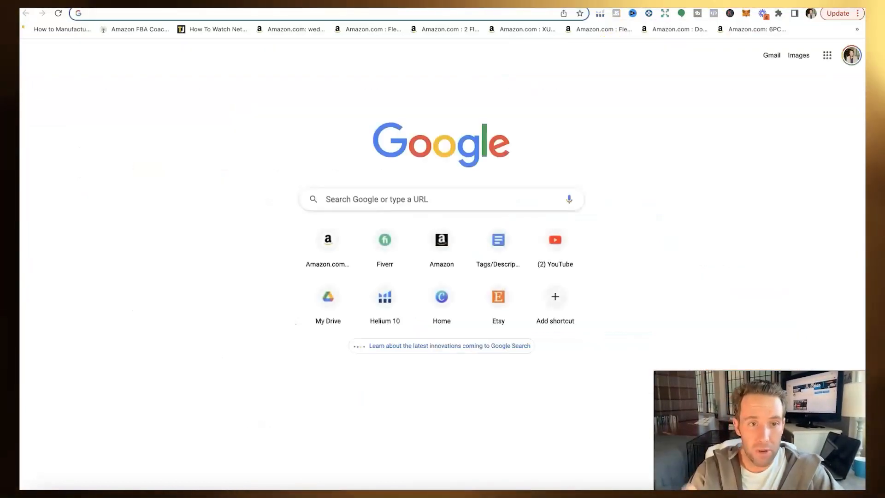
text(gs1.)
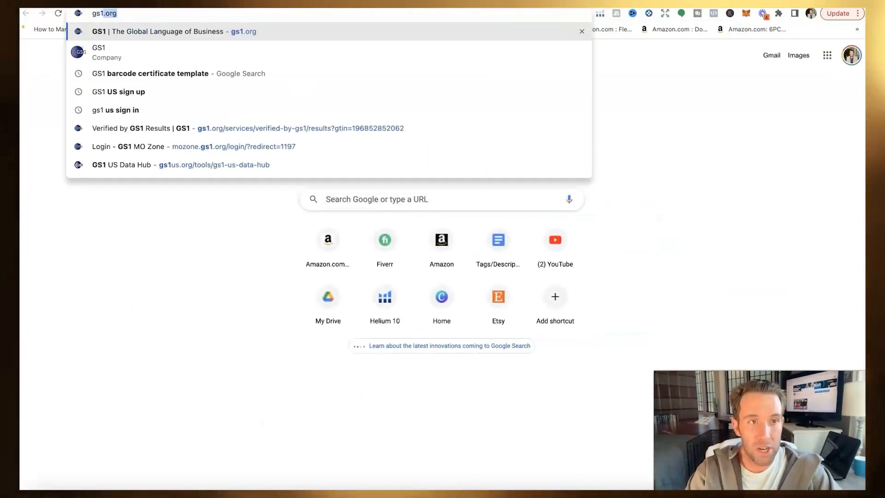
text(org)
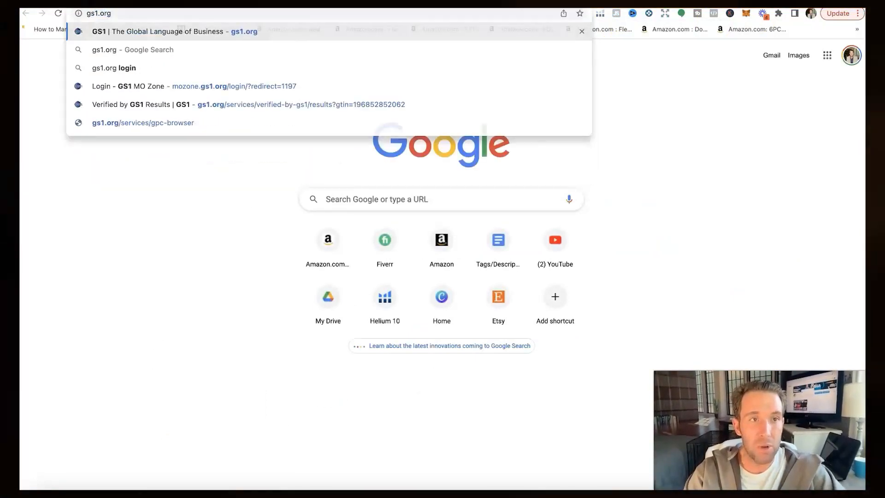
key(Return)
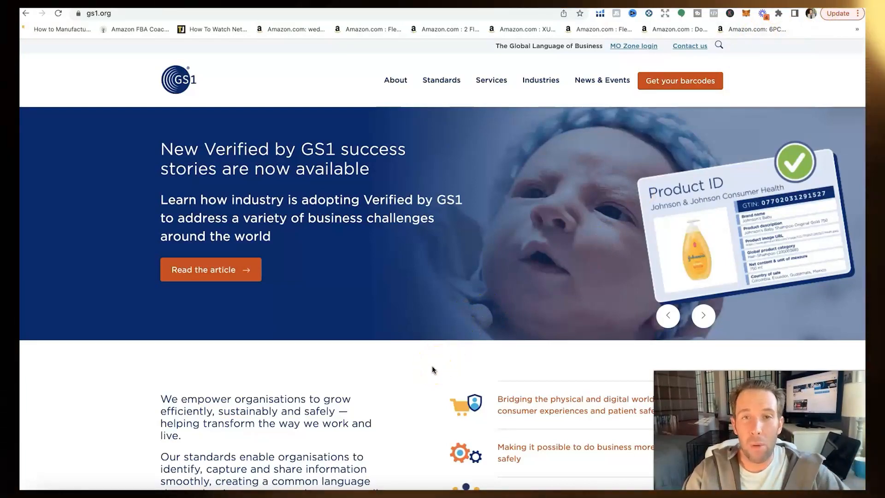
Step: Go to GS1's 'Get your barcodes' page for United States GTIN numbers
click(403, 405)
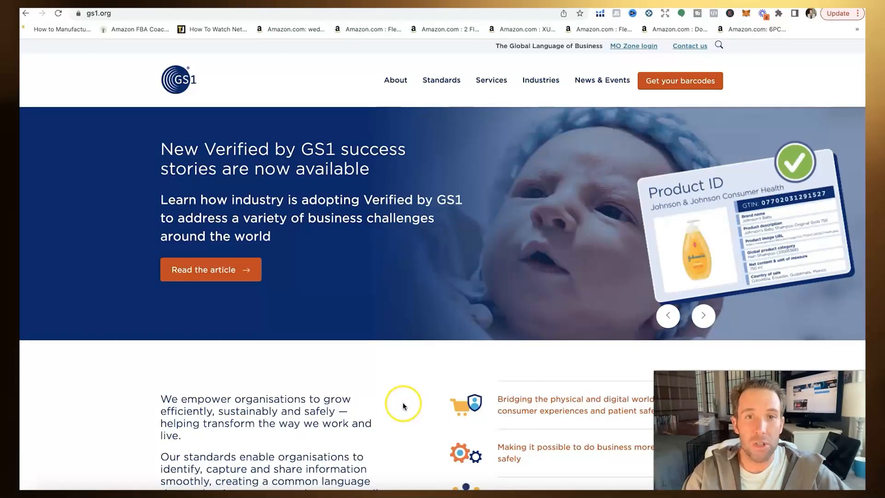
click(411, 385)
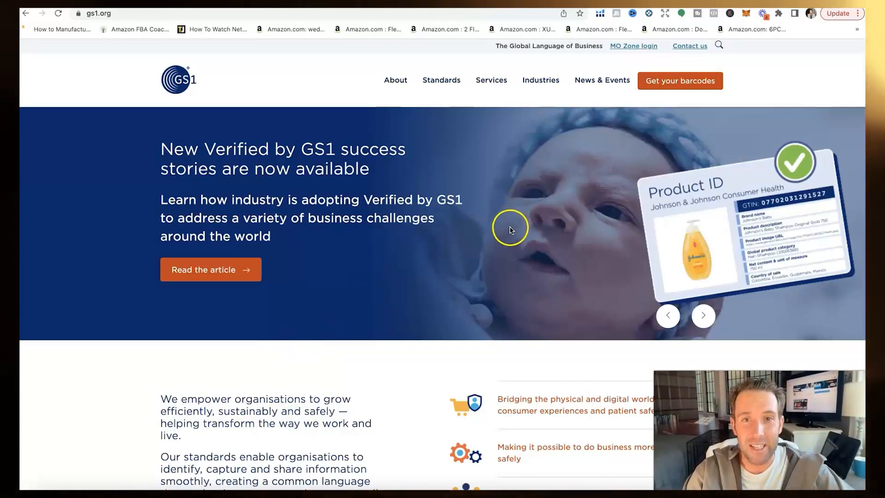
click(664, 81)
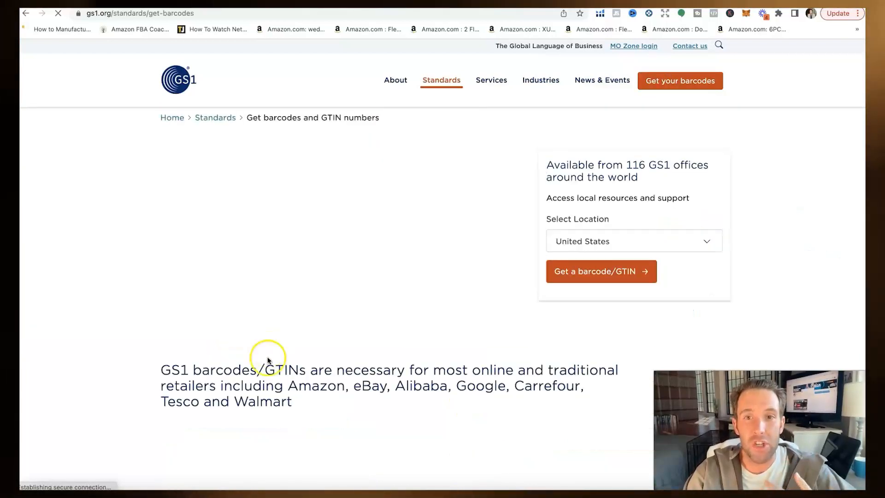
scroll(306, 350, down, 2)
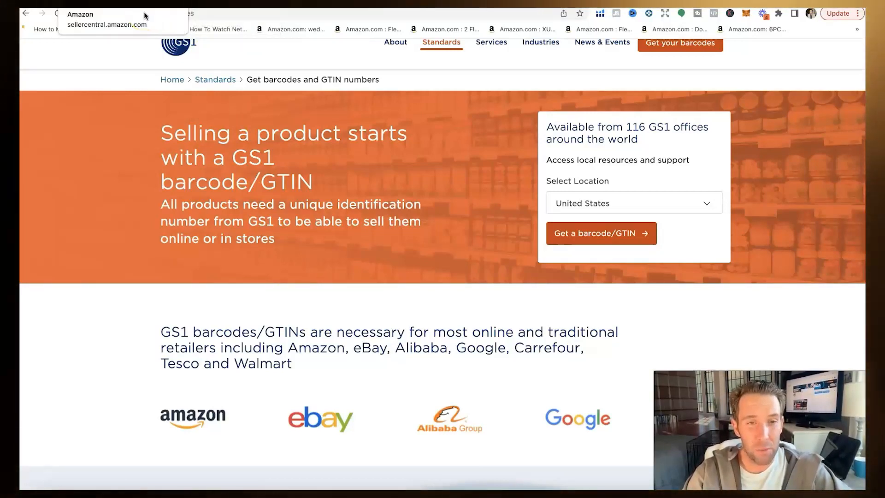
Step: Back in Seller Central's add-products page, open the 'What's a GTIN?' help article
click(144, 16)
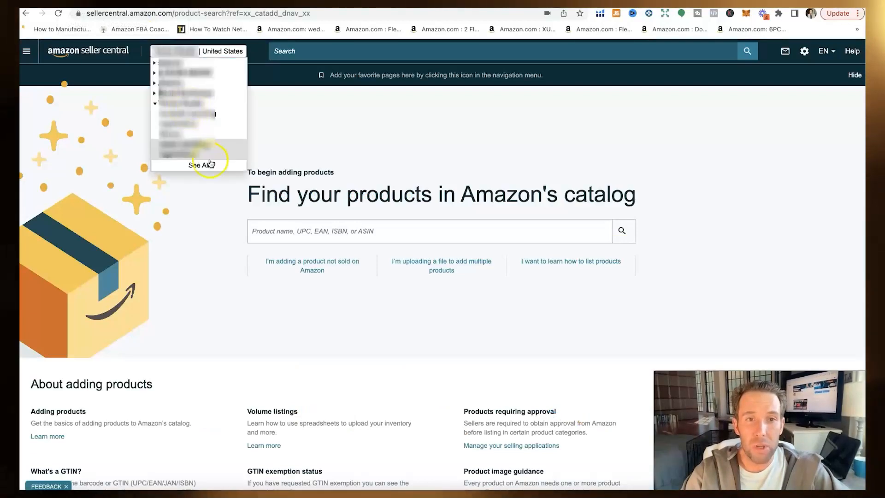
scroll(198, 282, down, 5)
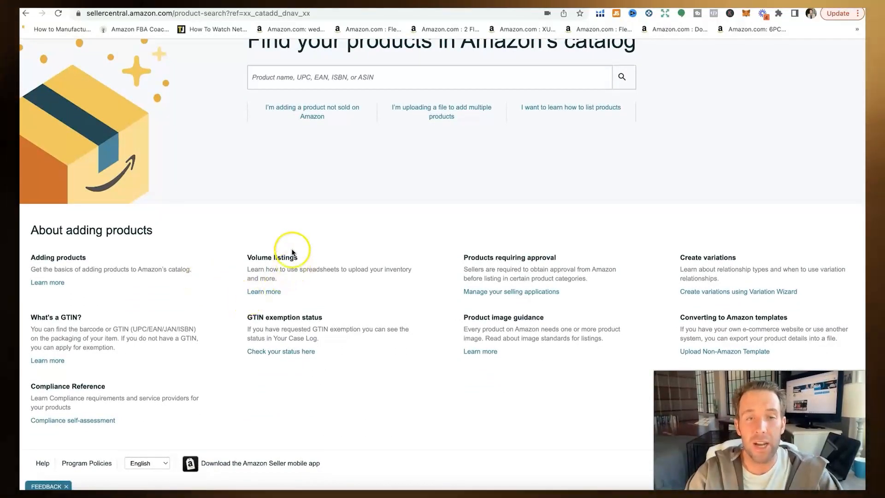
scroll(145, 317, up, 3)
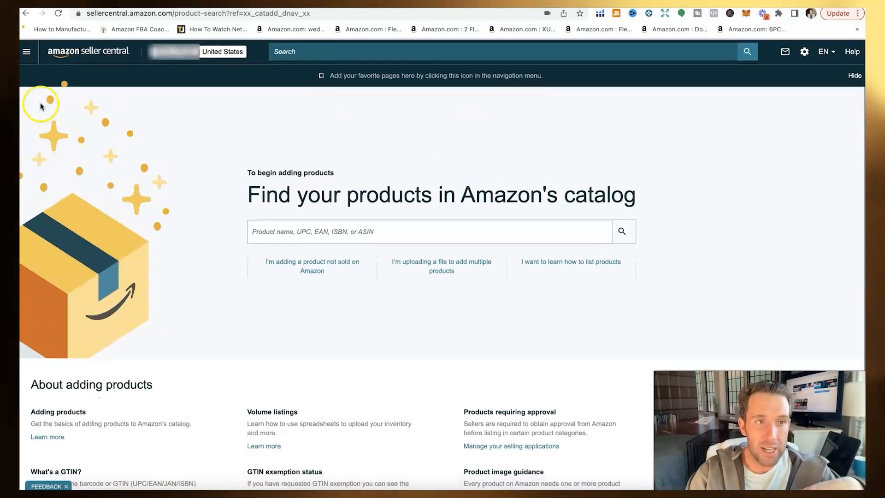
scroll(136, 204, down, 1)
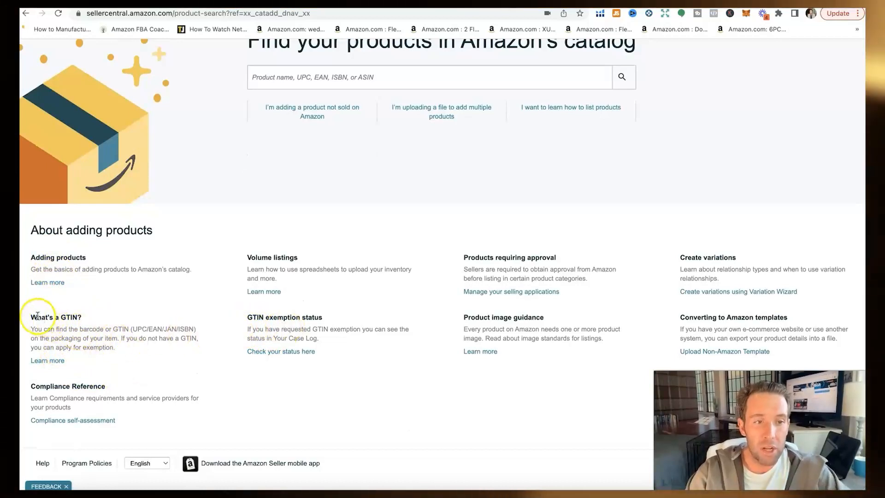
drag(40, 317, 108, 315)
click(47, 361)
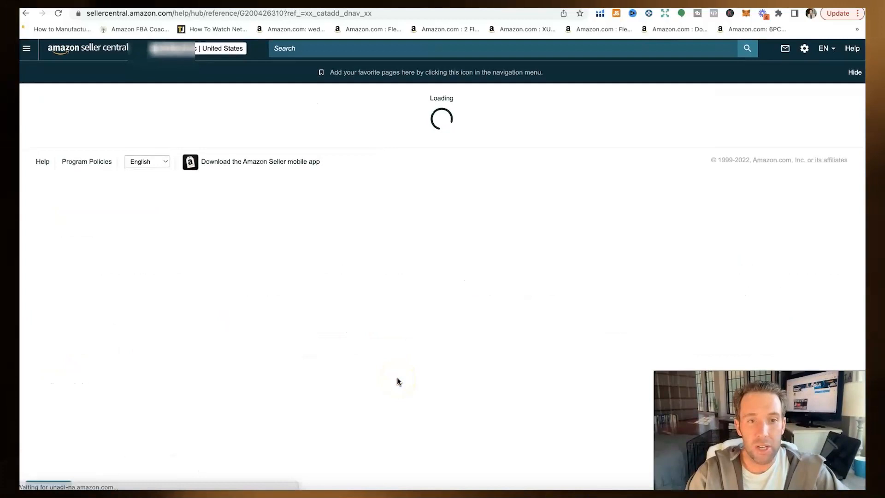
Step: Open the Apply for GTIN exemption form and its product category list
scroll(398, 378, down, 2)
scroll(398, 381, down, 5)
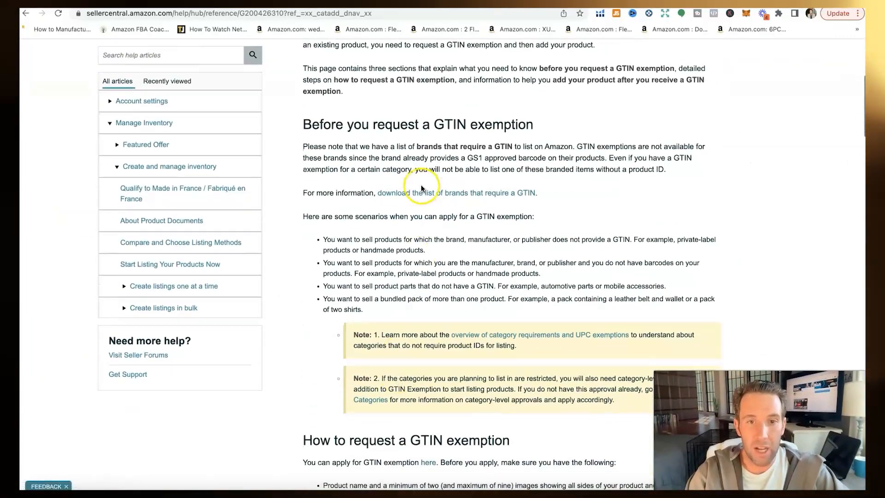
scroll(433, 252, down, 7)
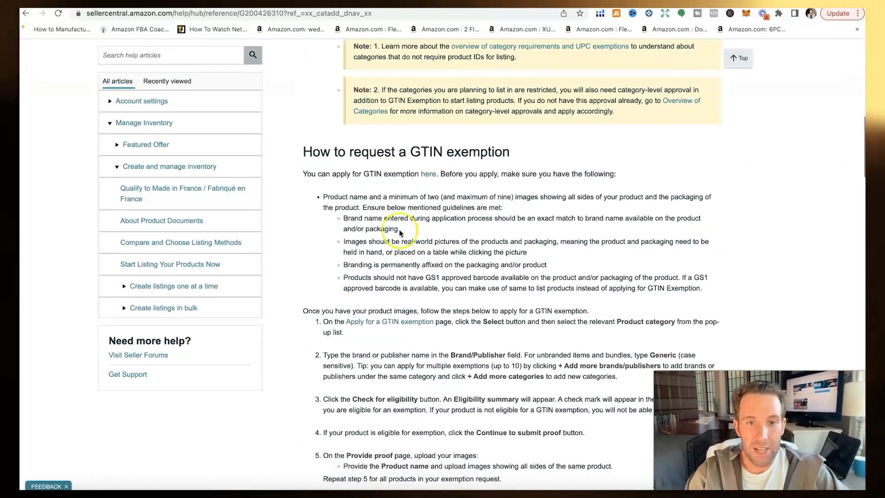
click(429, 174)
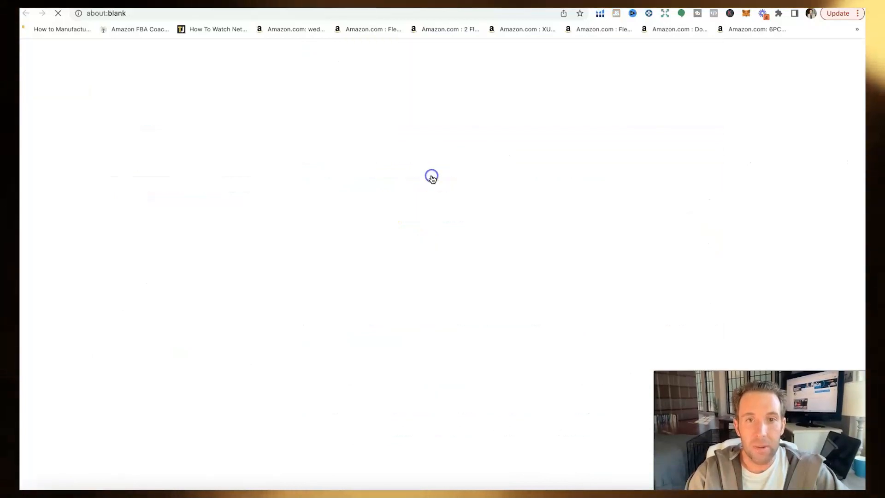
click(392, 204)
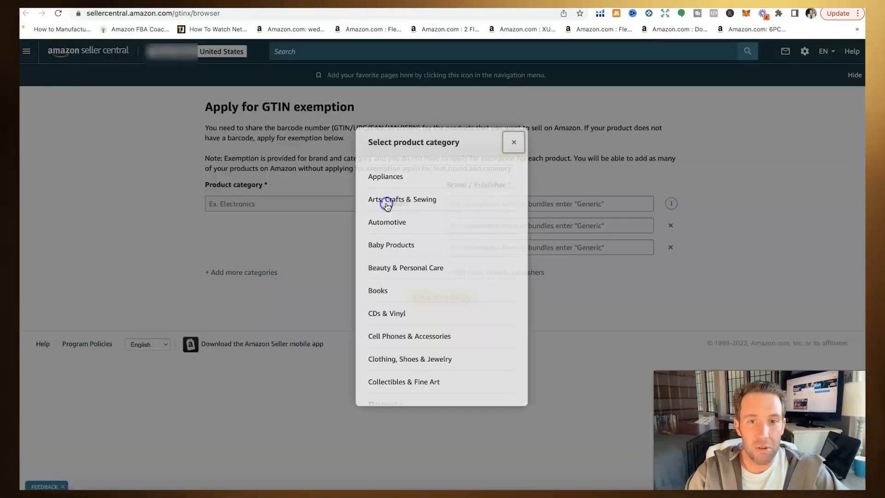
Step: Choose Home & Kitchen as the product category and enter the brand name in Brand / Publisher
scroll(413, 316, down, 2)
scroll(415, 314, down, 2)
click(413, 329)
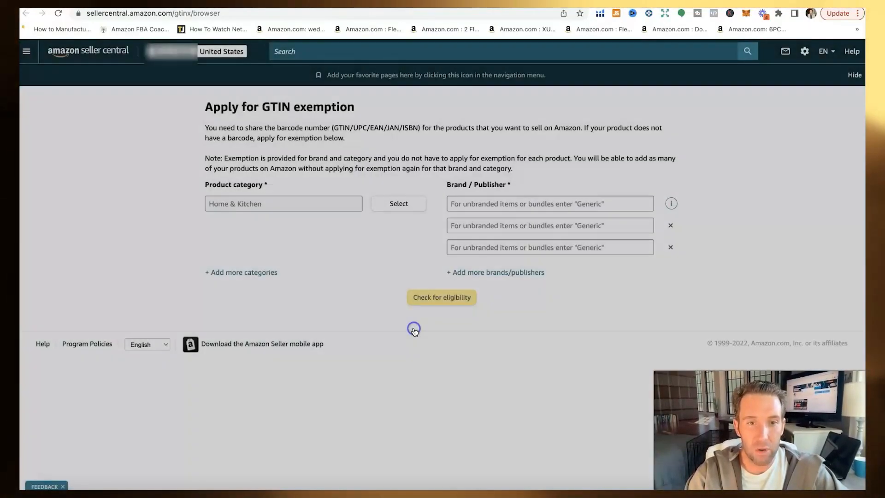
click(486, 204)
text(Bri)
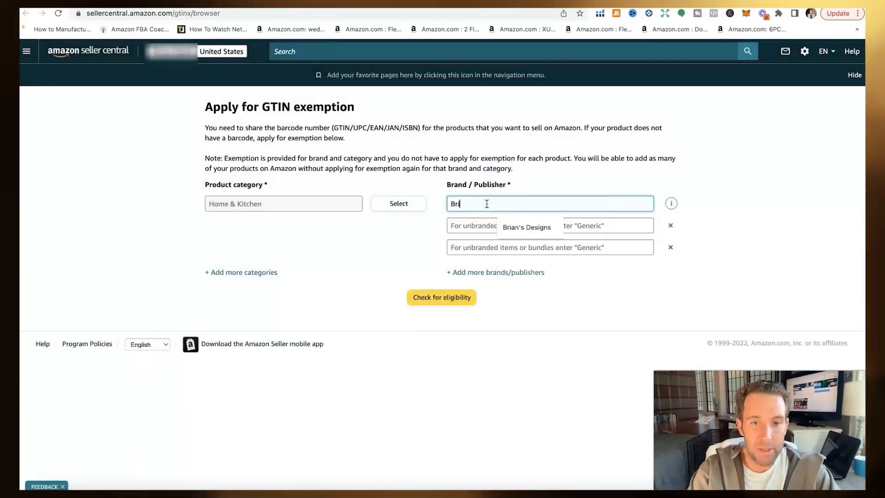
text(an's Designs)
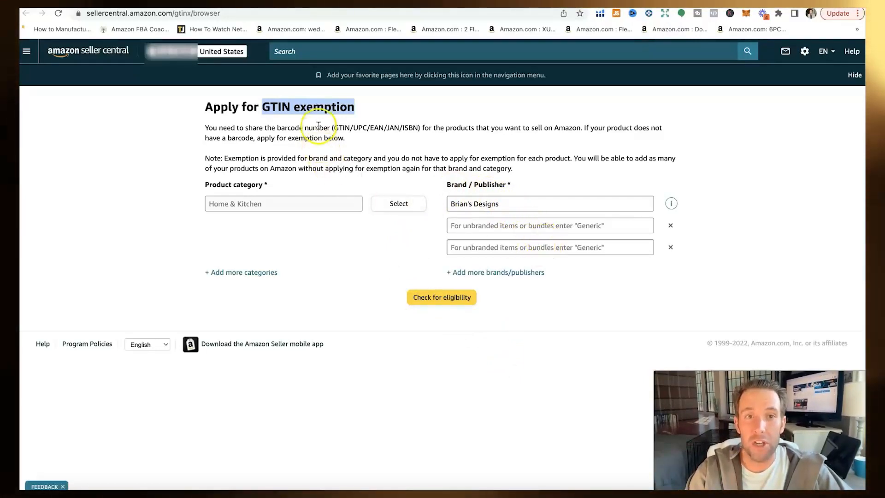
click(364, 112)
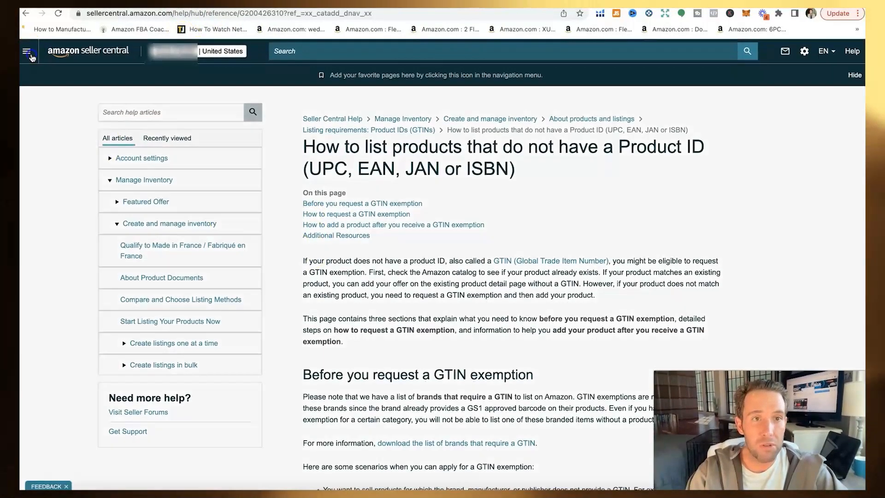
Step: Go to Catalog > Add Products and choose to add a product not sold on Amazon
click(31, 54)
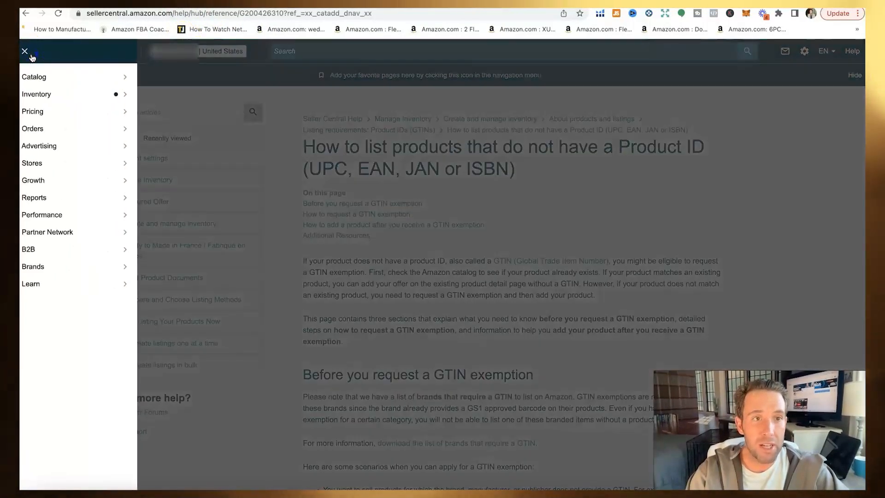
click(47, 80)
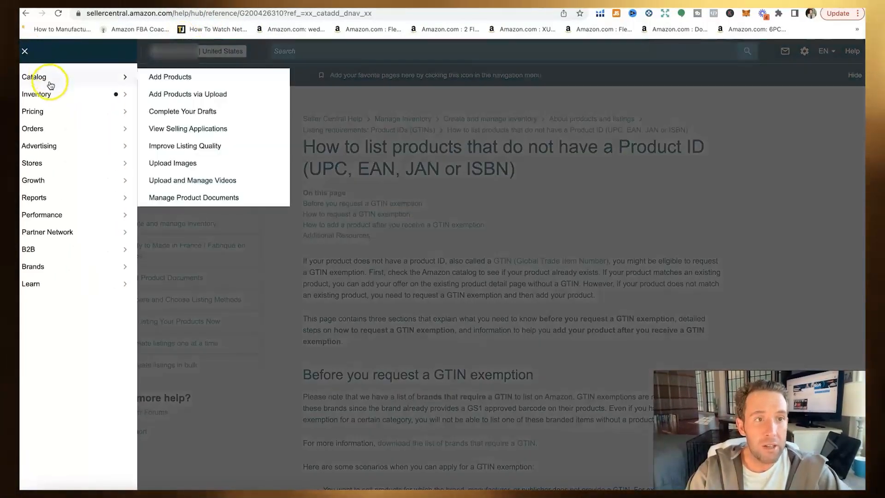
click(169, 78)
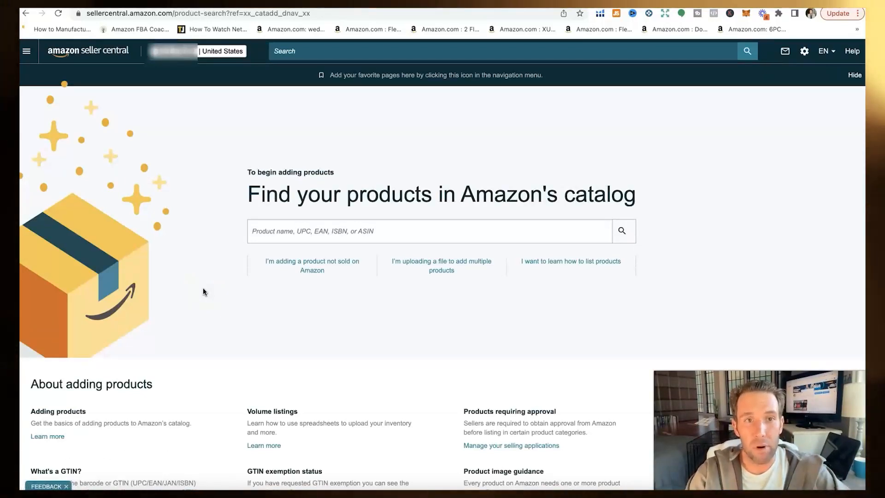
scroll(258, 424, down, 1)
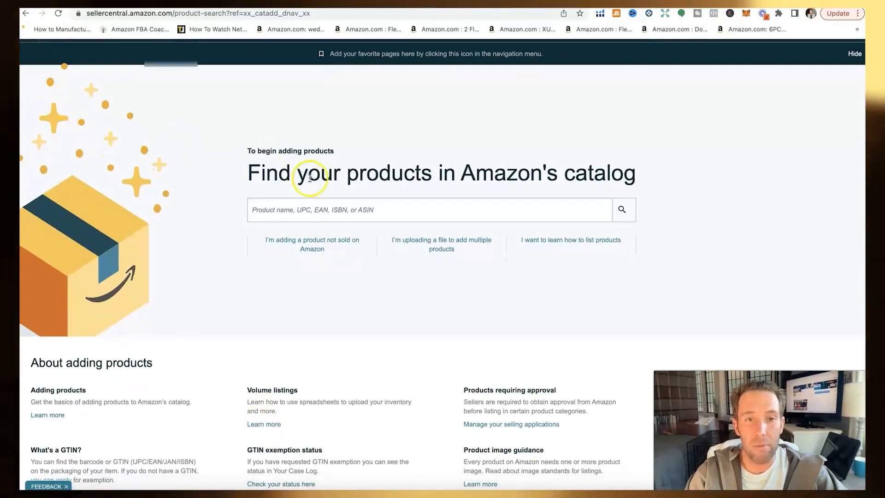
click(317, 249)
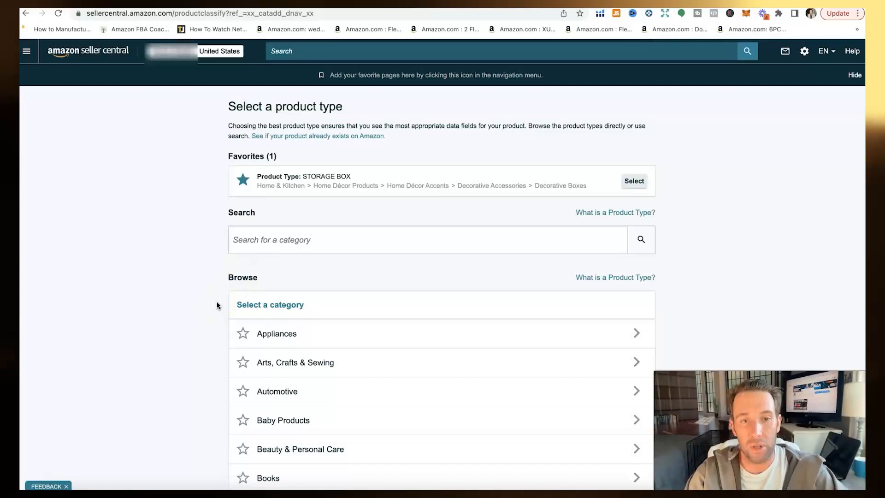
Step: Search product types for 'sink faucet guard', returning 6 matching categories
scroll(217, 281, down, 2)
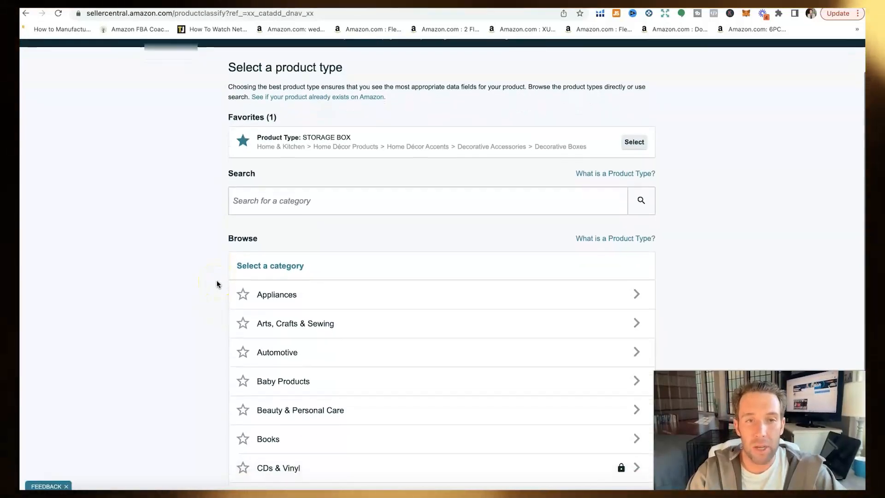
click(310, 207)
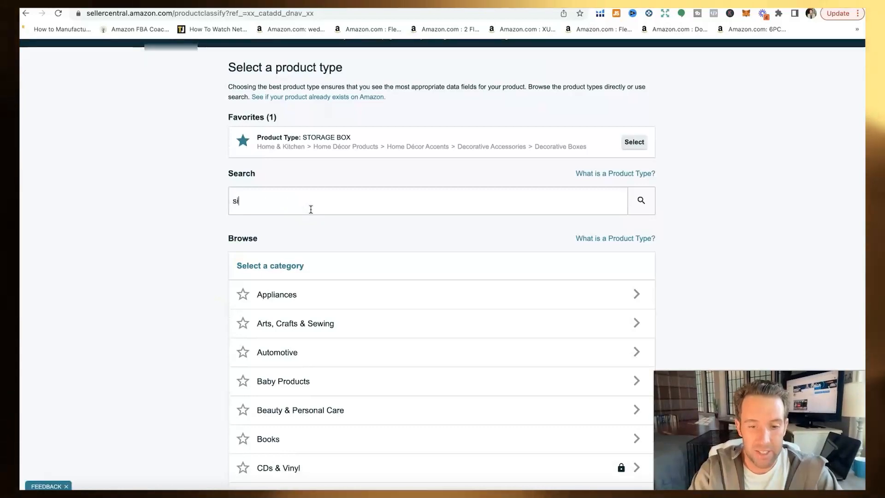
text(sink fauc)
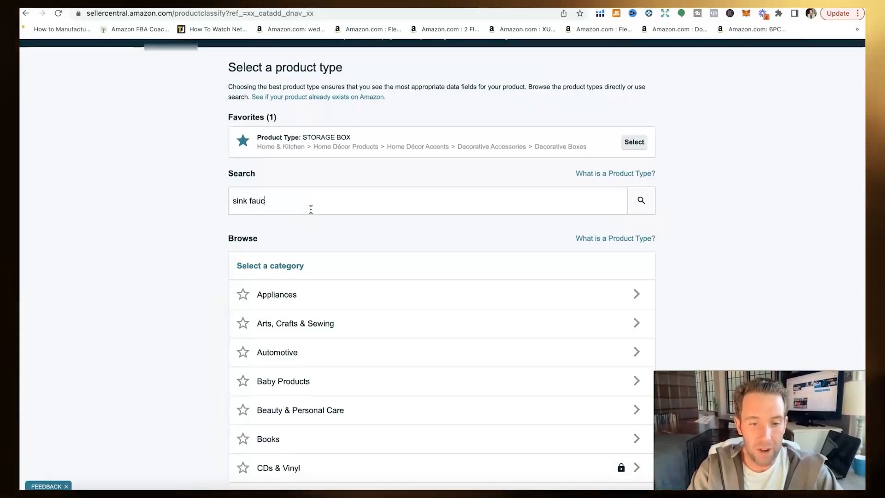
text(et guard)
click(638, 203)
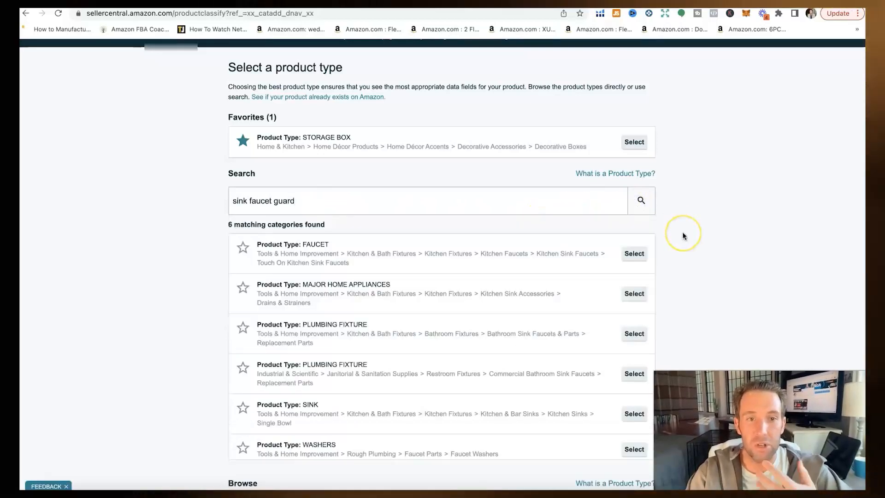
scroll(684, 236, down, 1)
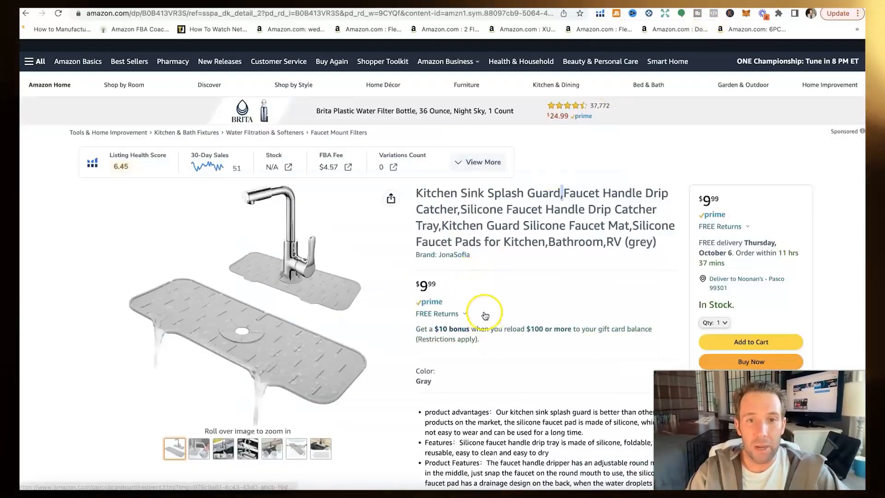
Step: Copy 'Sink Splash Guard' from the competitor's title and search Amazon for it
drag(461, 193, 534, 196)
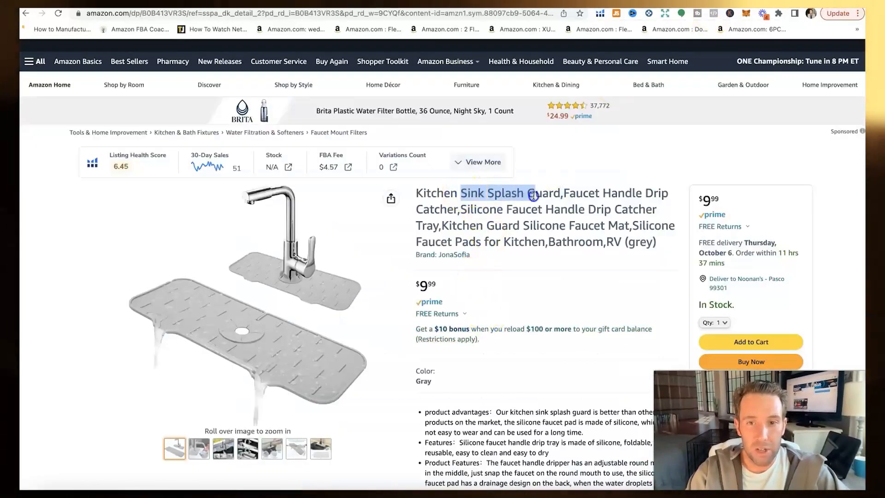
right_click(559, 197)
click(555, 208)
scroll(328, 229, up, 1)
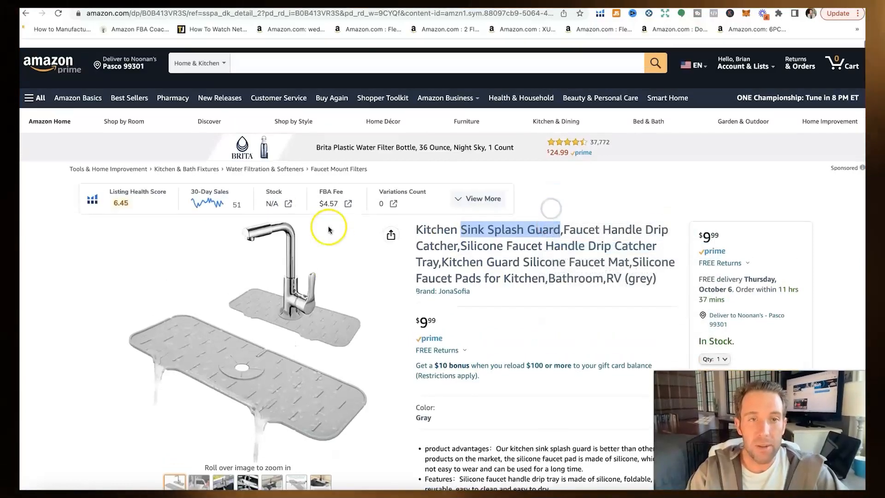
scroll(328, 229, down, 1)
click(214, 55)
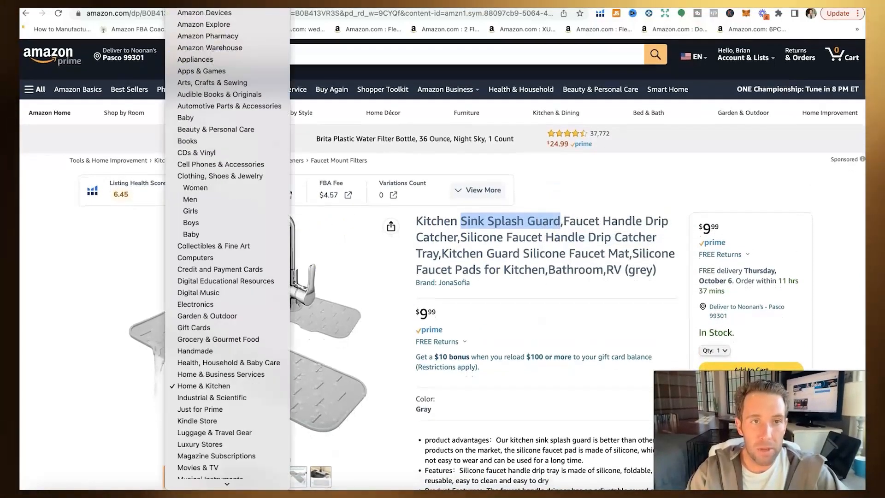
click(253, 51)
right_click(253, 50)
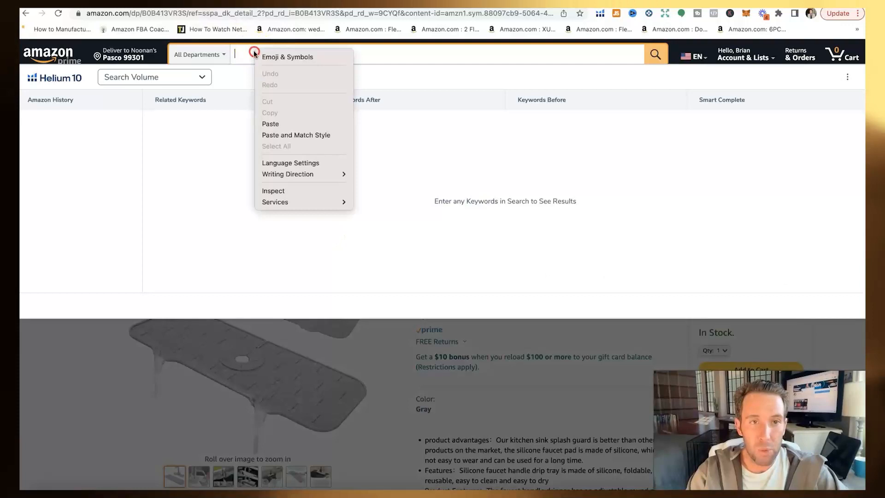
click(274, 124)
click(656, 54)
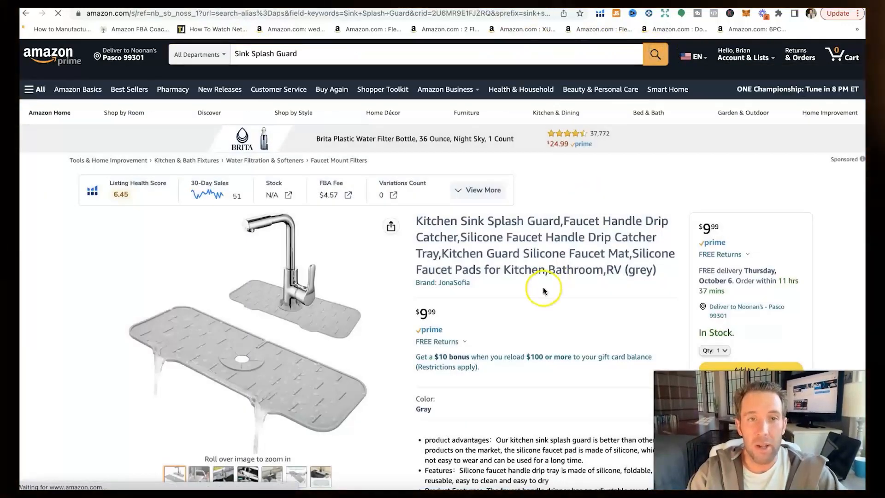
Step: Scroll the search results and highlight the FAUCET product type's category path
scroll(458, 383, down, 1)
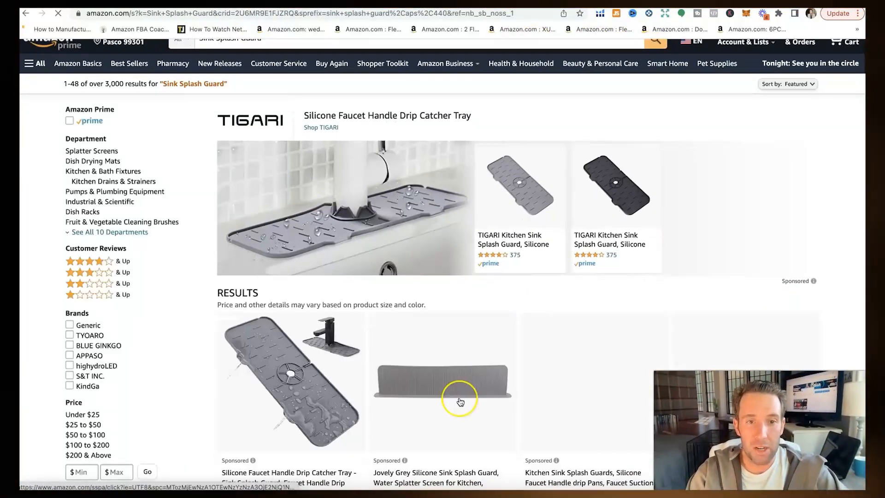
scroll(460, 401, down, 3)
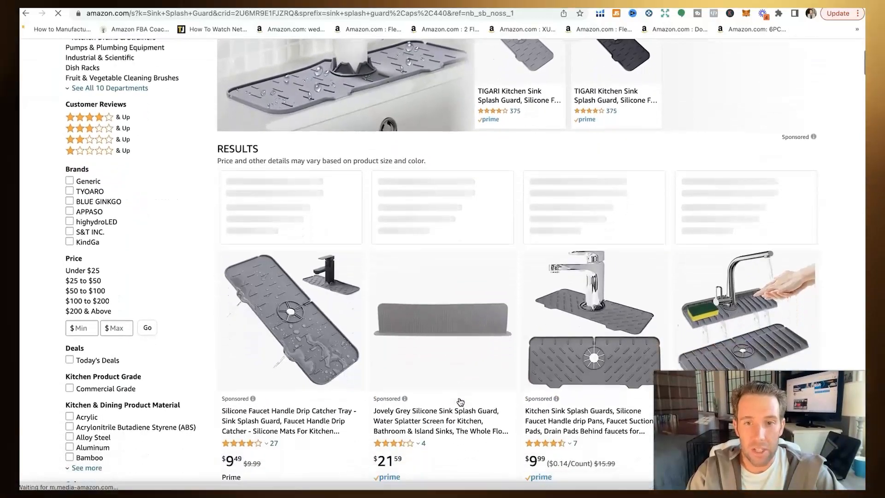
scroll(460, 401, down, 1)
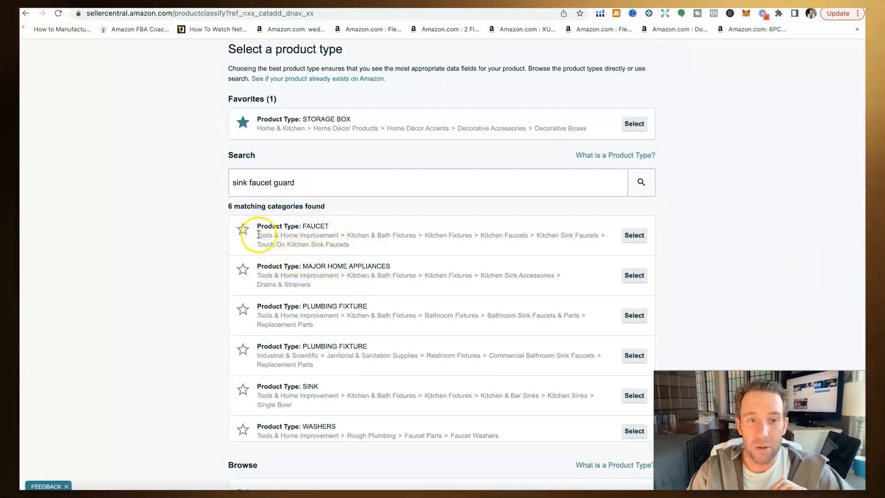
drag(256, 235, 300, 233)
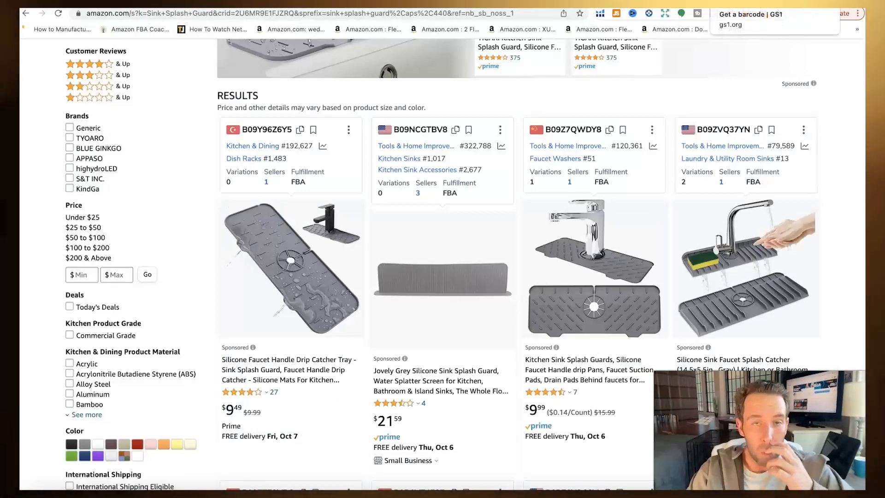
click(600, 14)
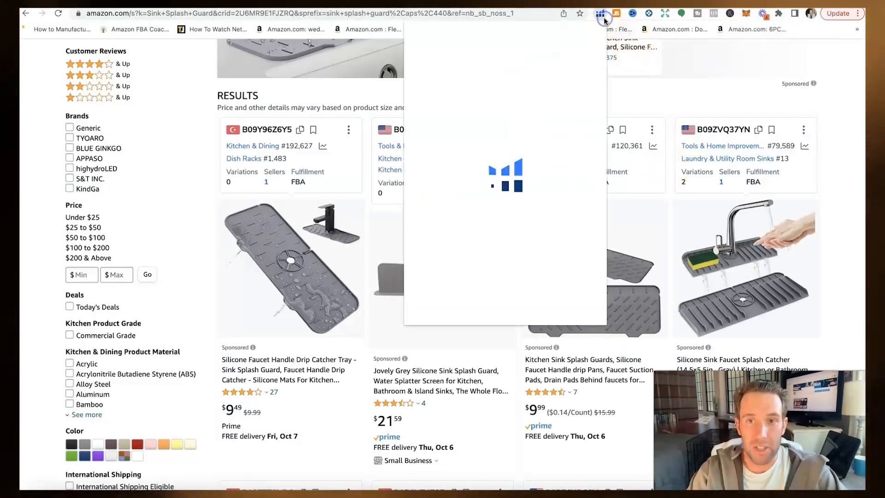
Step: Run Helium 10 Xray on the sink splash guard results and scan the competitor columns
click(469, 95)
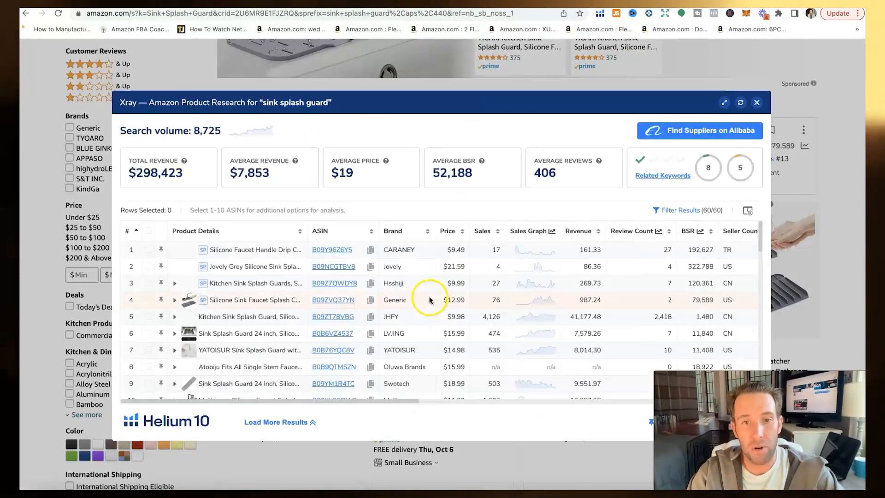
scroll(429, 299, down, 2)
scroll(429, 296, right, 10)
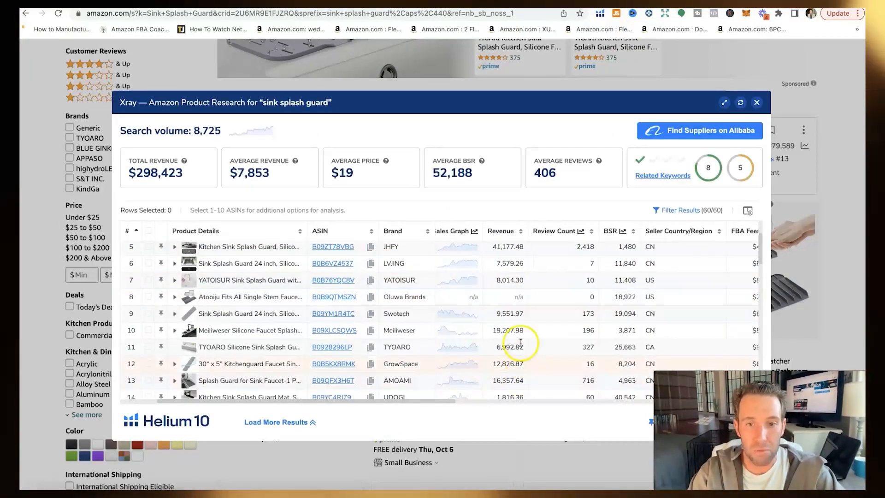
scroll(509, 329, right, 2)
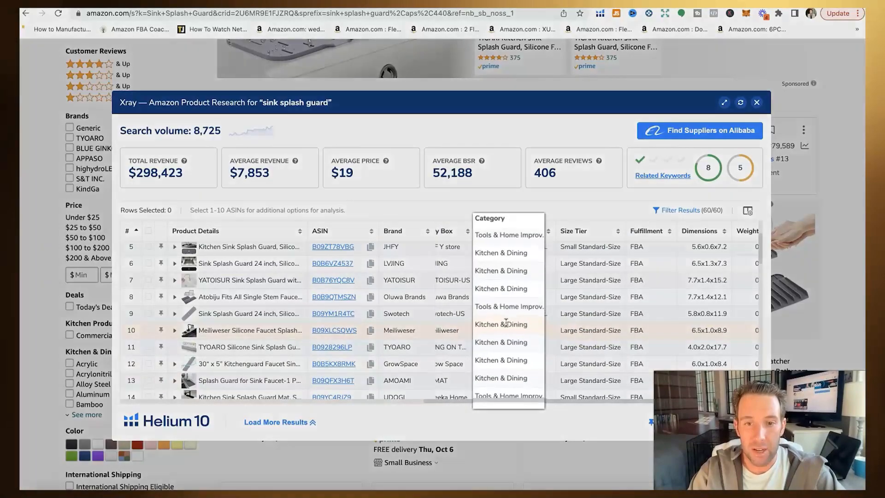
scroll(497, 251, up, 1)
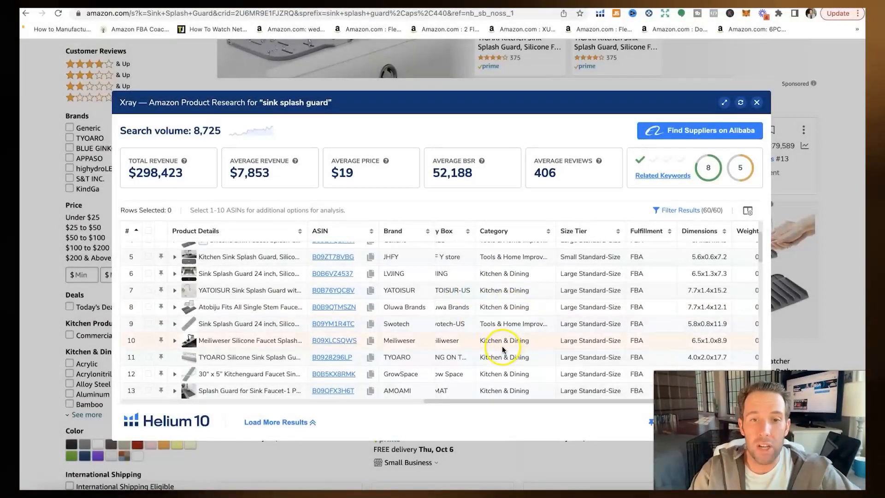
scroll(503, 348, left, 10)
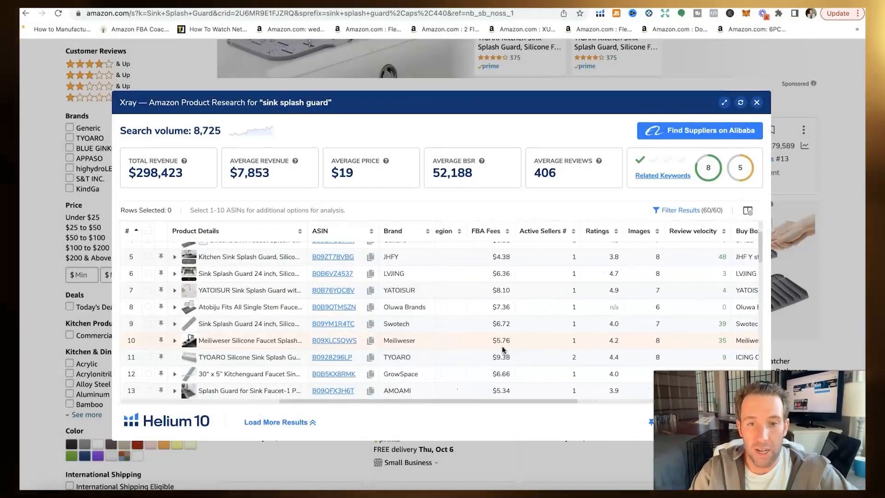
scroll(502, 349, left, 10)
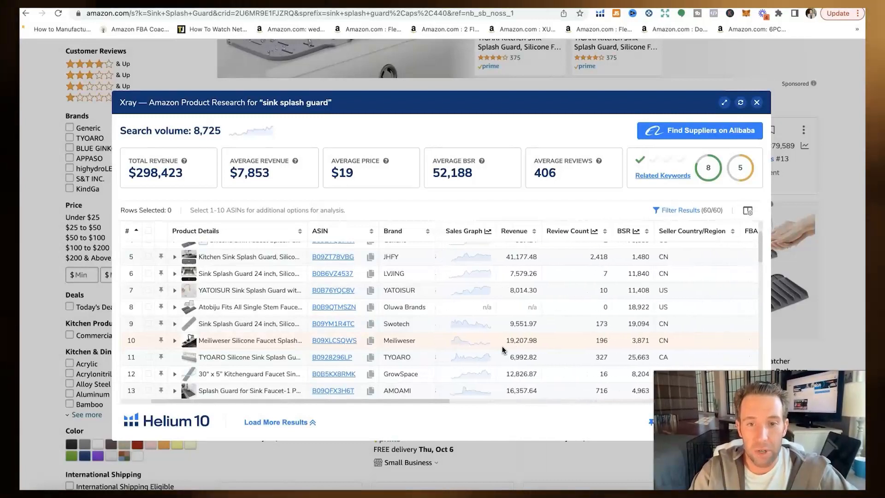
scroll(485, 337, right, 15)
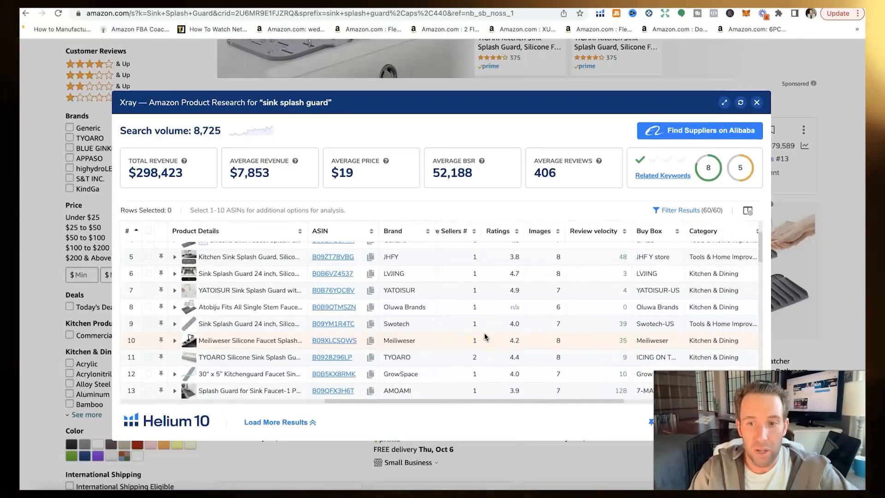
scroll(631, 336, left, 15)
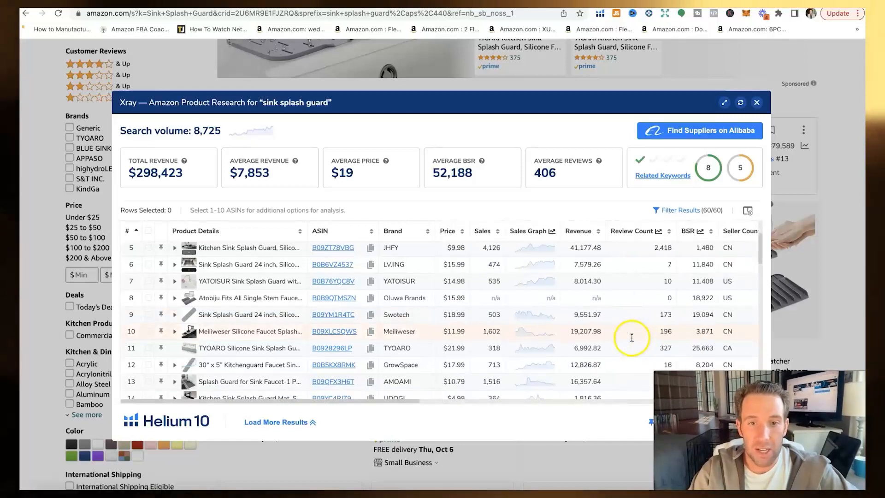
scroll(530, 295, up, 1)
scroll(552, 272, right, 12)
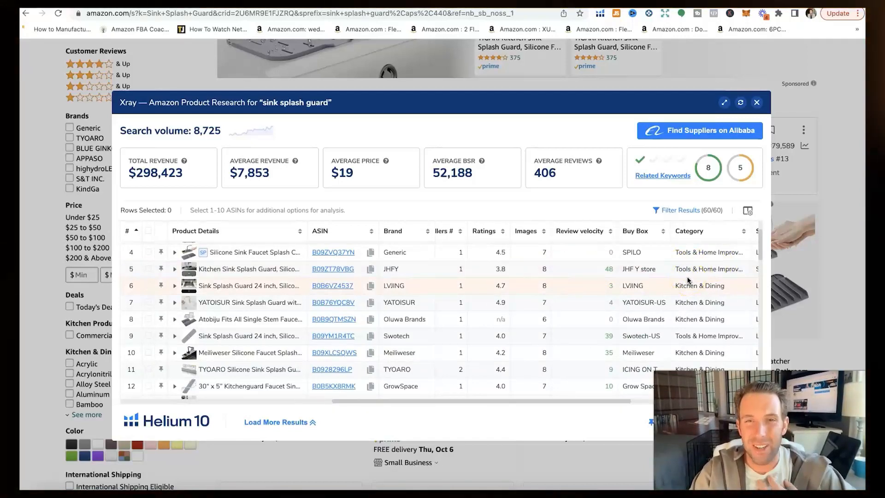
Step: Open the LVJING 24-inch sink splash guard's product page from row 6's ASIN
click(647, 332)
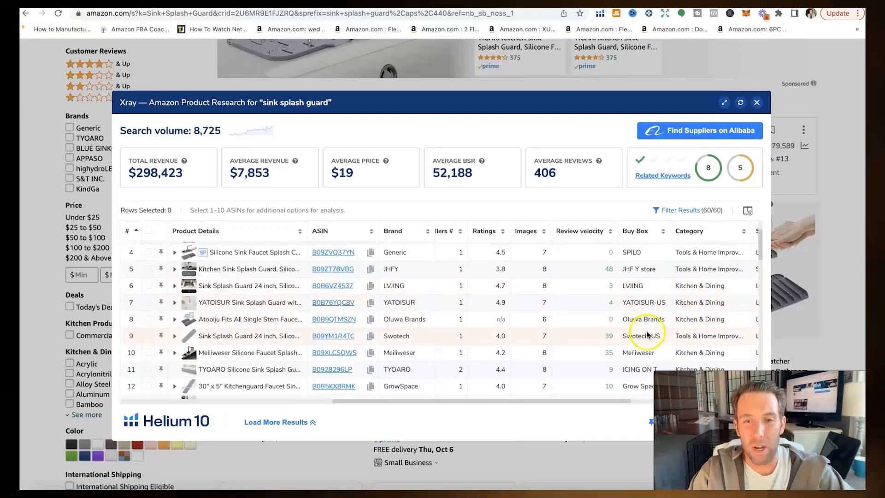
scroll(514, 302, down, 1)
scroll(514, 301, left, 3)
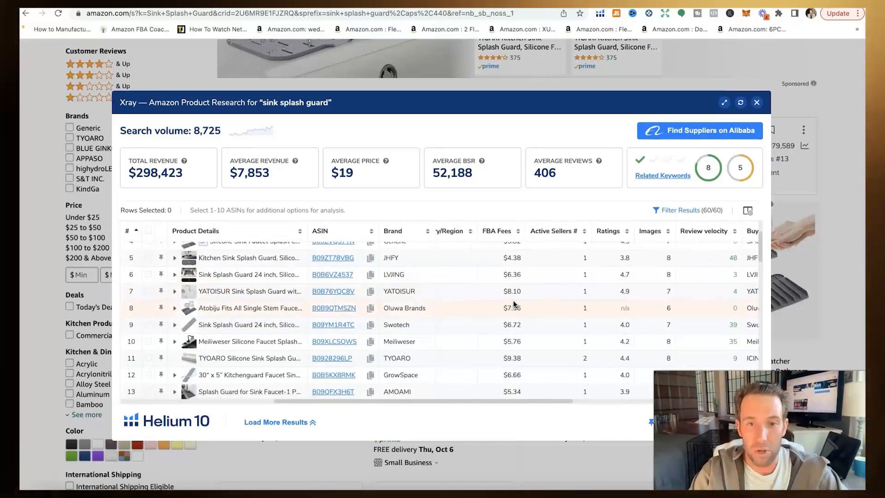
click(327, 275)
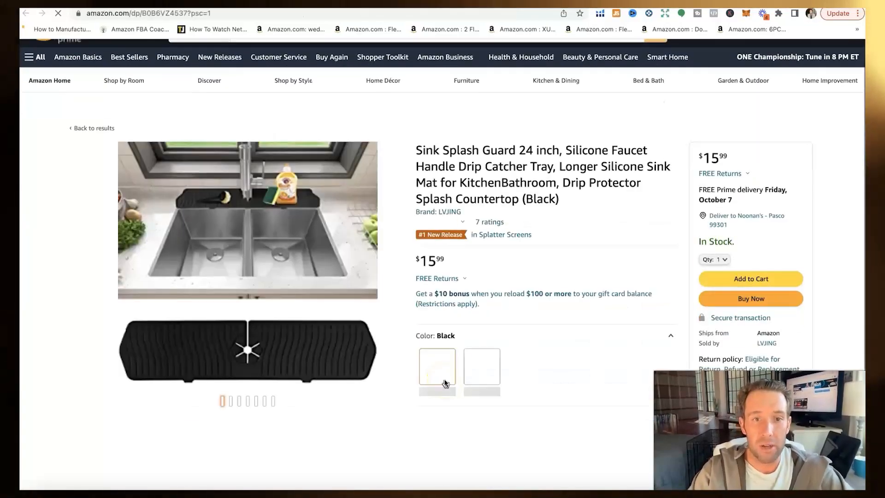
Step: Check LVJING's Best Sellers Rank in Kitchen & Dining and Splatter Screens, then return to Seller Central
scroll(444, 382, down, 20)
scroll(444, 383, down, 20)
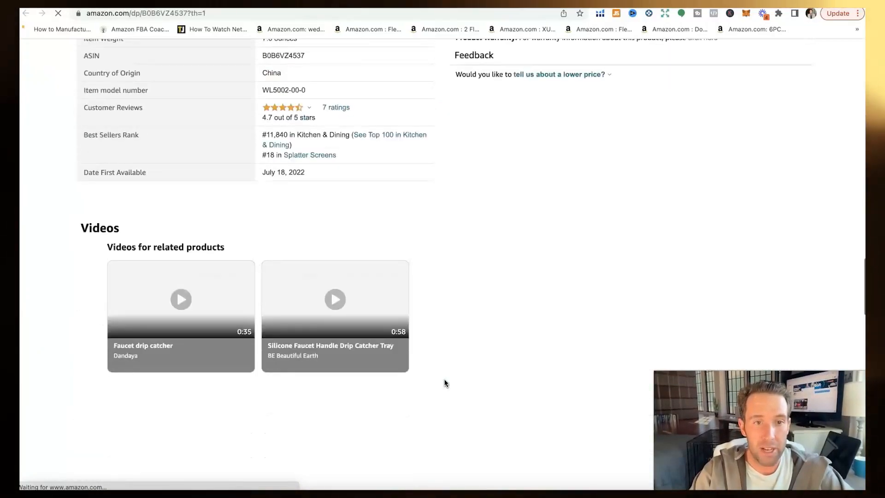
scroll(326, 391, up, 20)
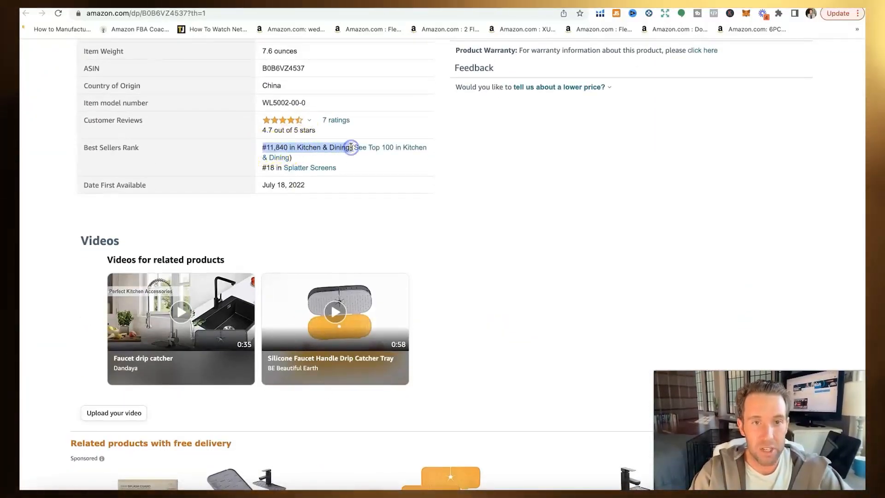
drag(336, 168, 279, 170)
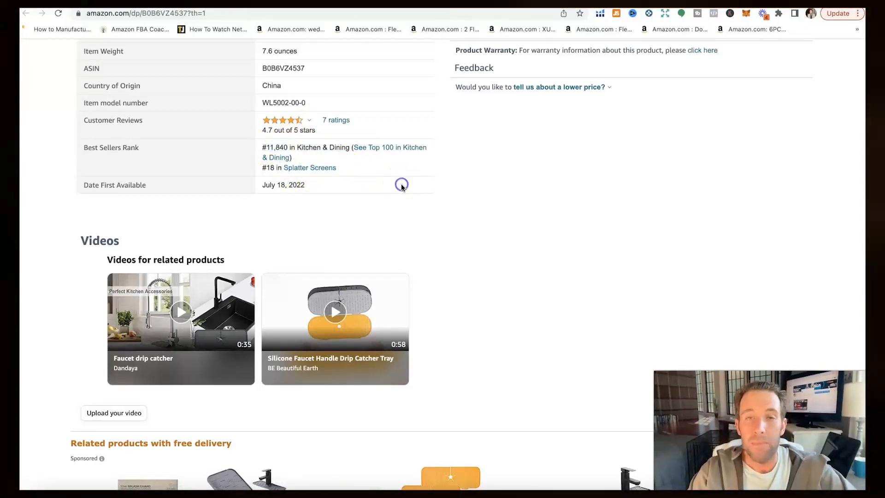
click(292, 148)
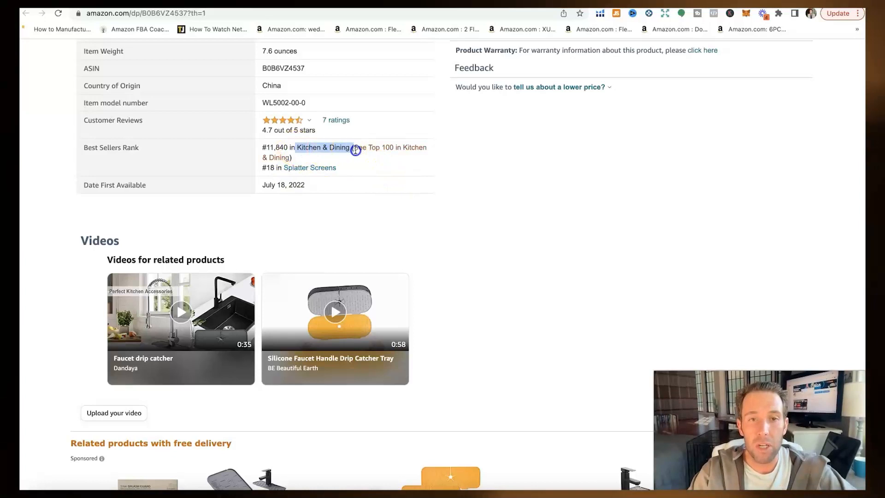
drag(350, 151, 351, 150)
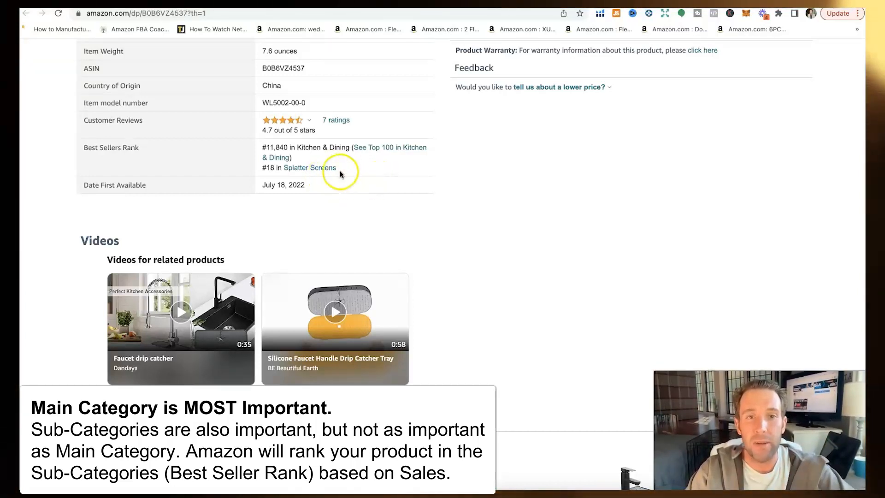
drag(352, 170, 289, 170)
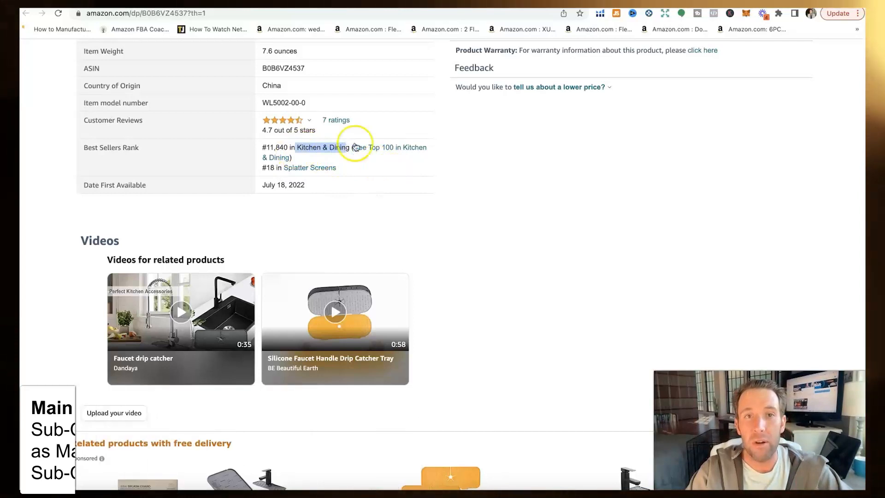
click(140, 3)
scroll(367, 332, down, 1)
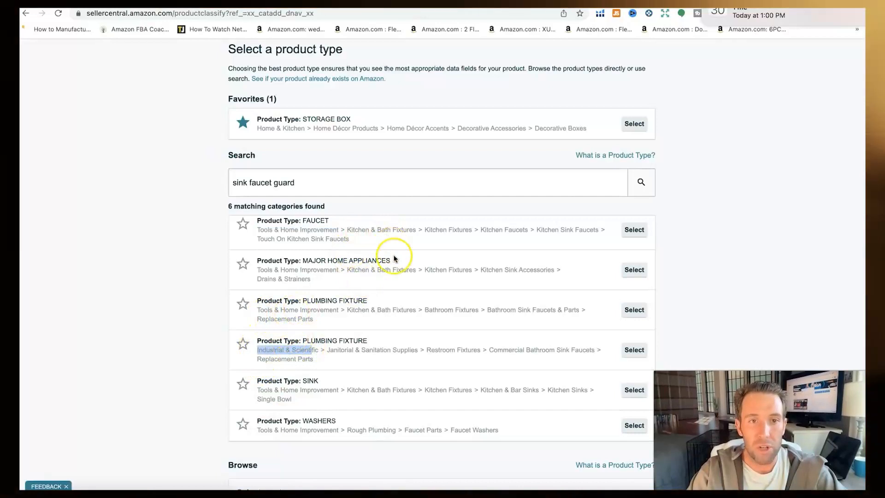
Step: Browse into Home & Kitchen > Kitchen & Dining in the product-type category browser
scroll(394, 258, down, 6)
scroll(413, 341, down, 3)
scroll(413, 341, up, 3)
scroll(412, 341, down, 5)
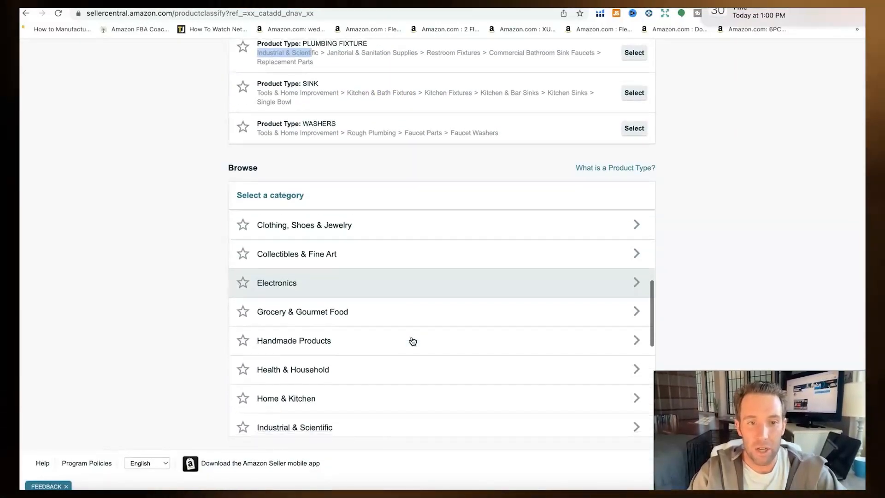
scroll(412, 341, down, 3)
click(341, 311)
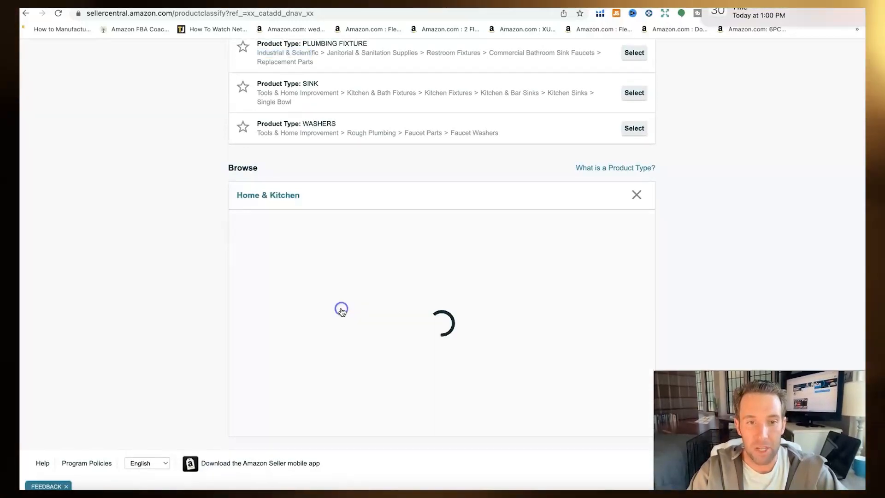
scroll(371, 332, down, 4)
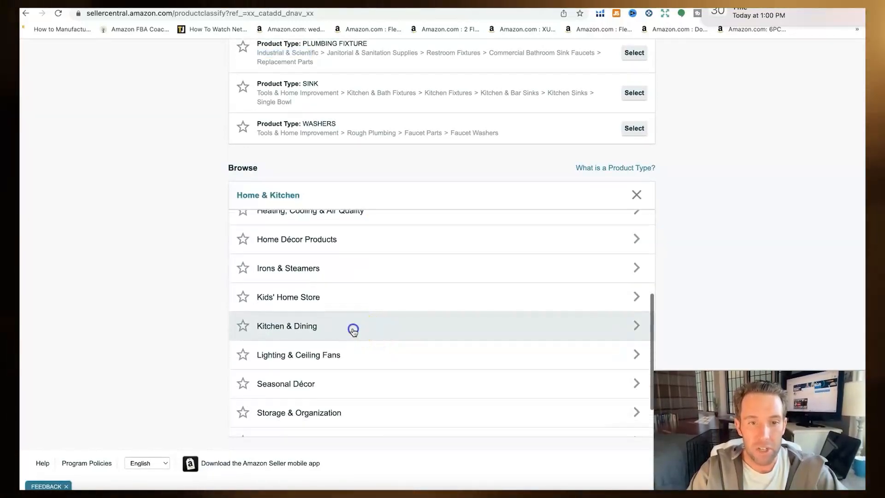
click(353, 330)
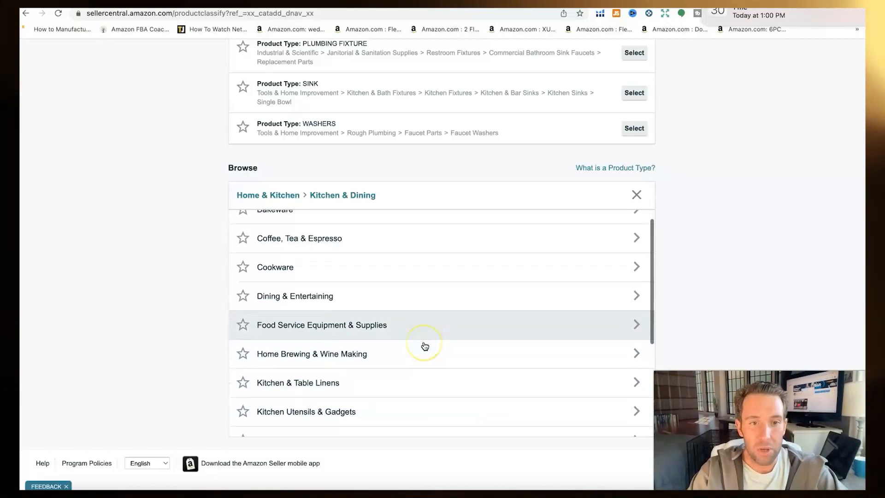
Step: Drill into Storage & Organization > Racks & Holders subcategories
scroll(424, 346, down, 3)
scroll(425, 346, down, 2)
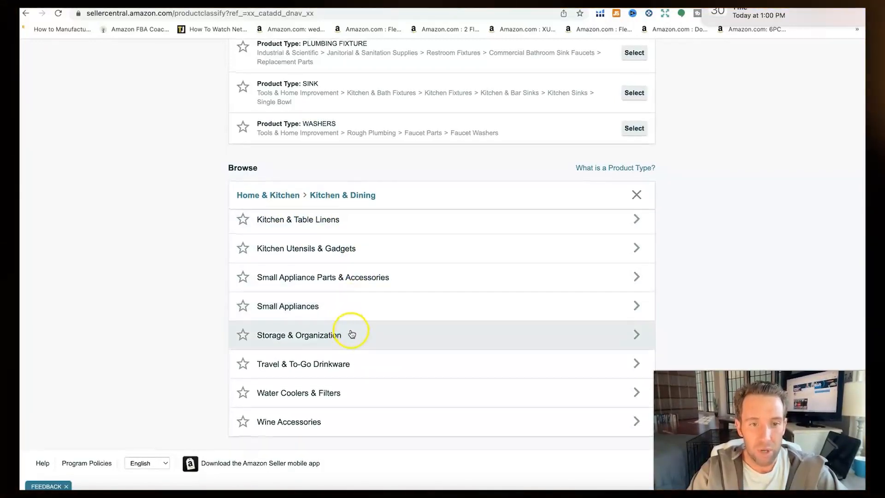
scroll(359, 361, up, 3)
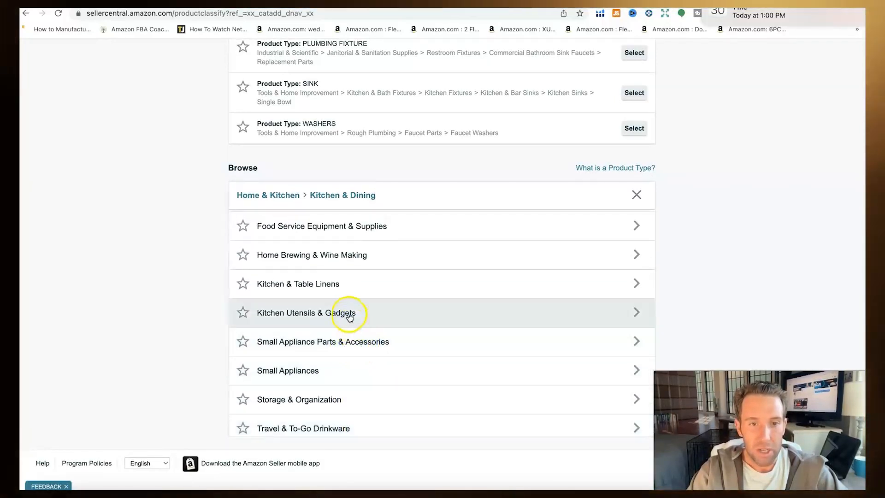
scroll(425, 357, down, 3)
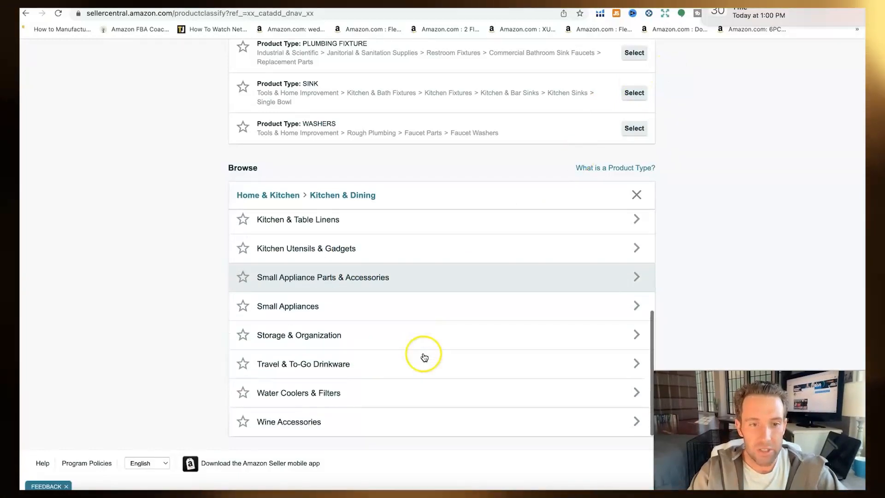
click(381, 342)
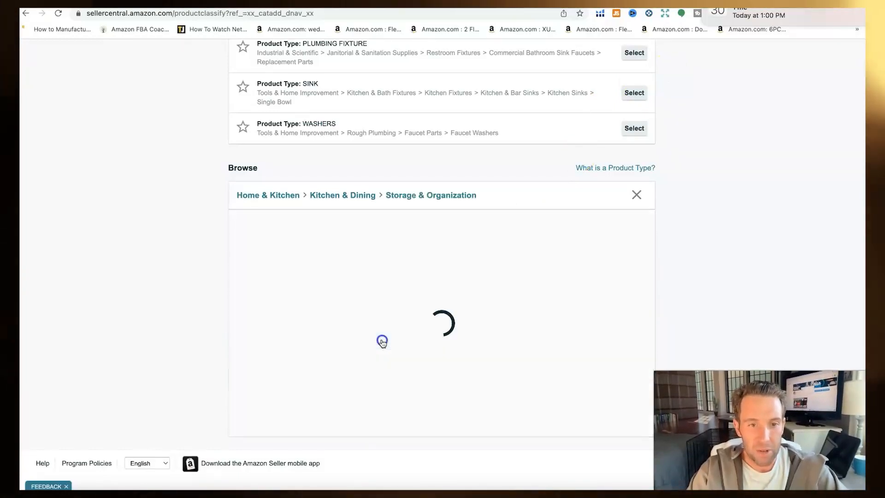
scroll(418, 361, down, 1)
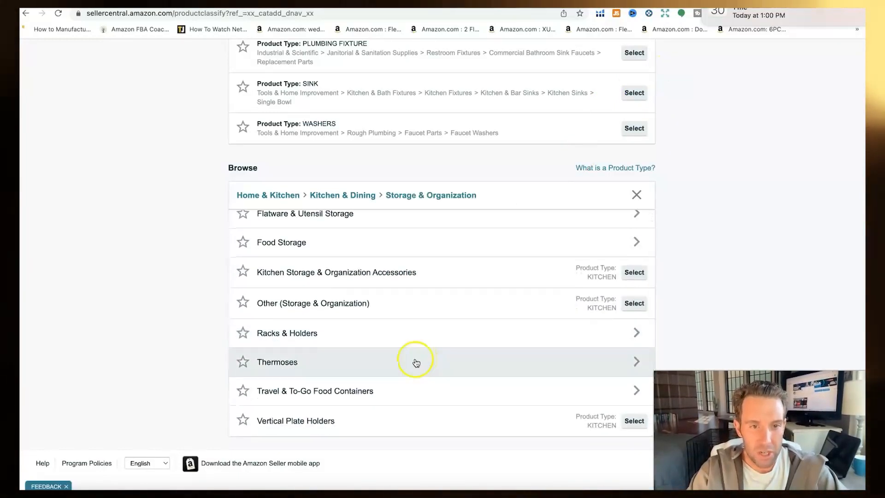
click(300, 338)
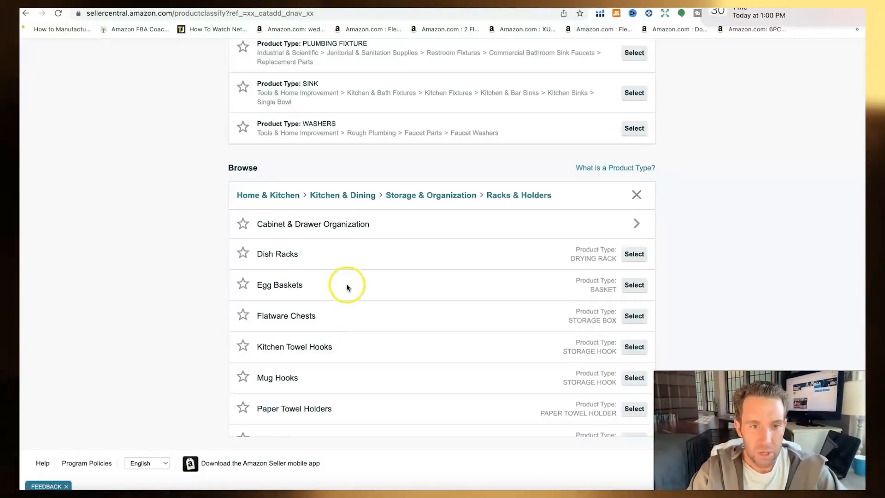
Step: Back out to Kitchen & Dining and open Small Appliance Parts & Accessories
scroll(332, 257, down, 5)
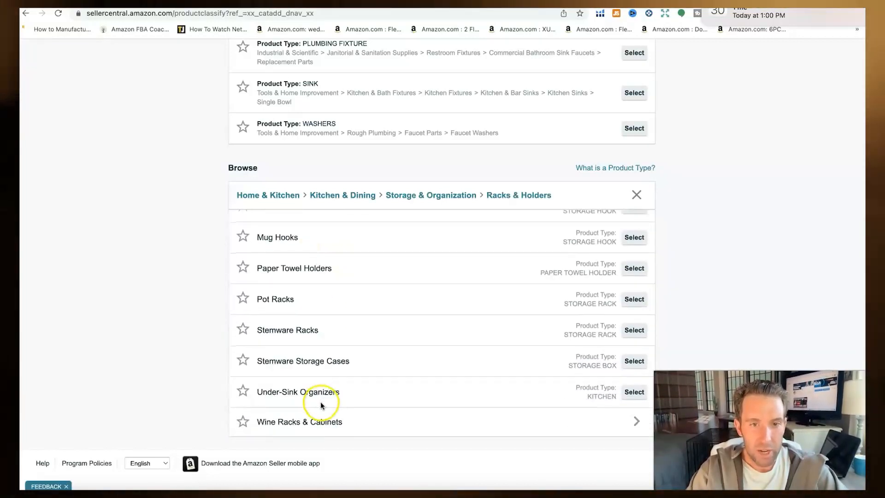
scroll(320, 402, up, 3)
click(436, 196)
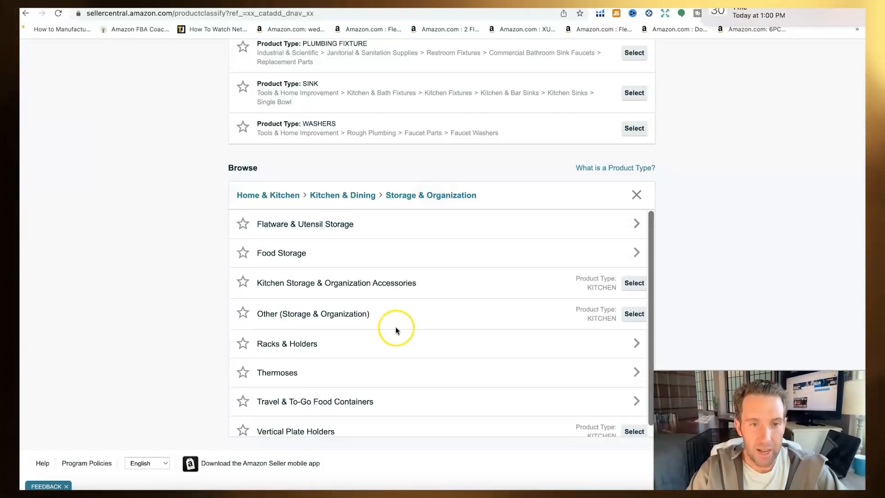
scroll(380, 319, down, 1)
scroll(380, 320, up, 1)
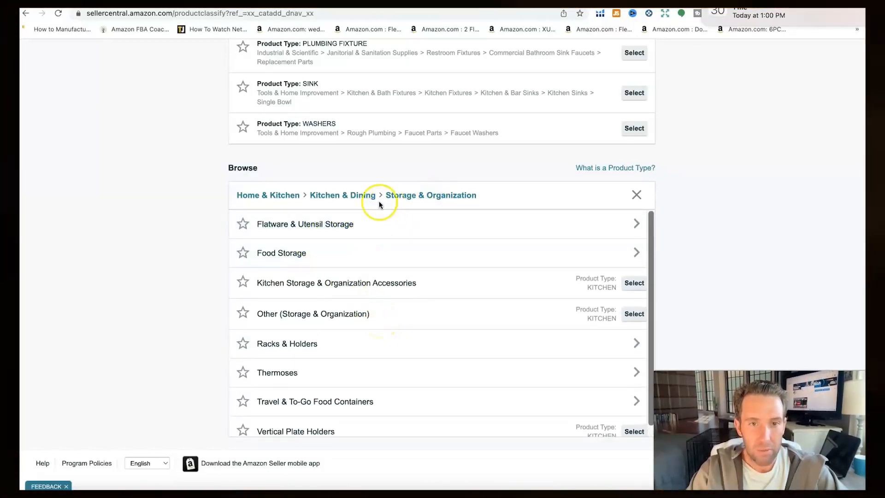
click(341, 195)
scroll(369, 325, down, 4)
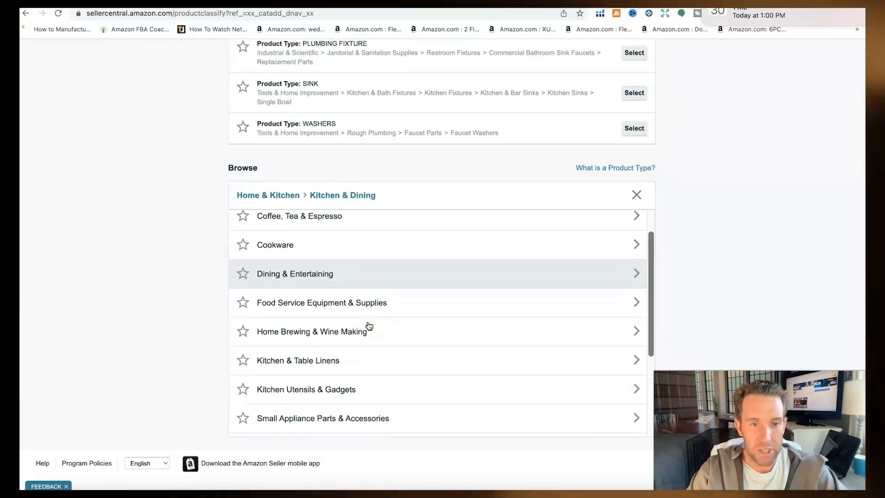
click(369, 354)
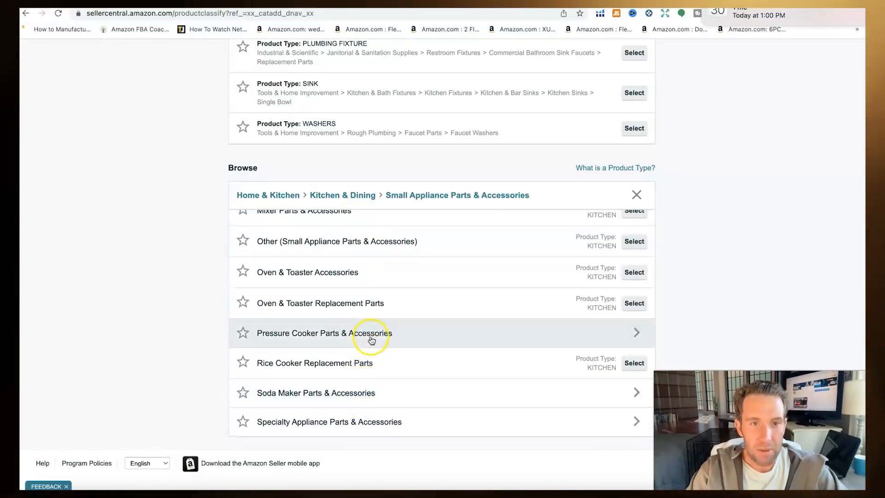
scroll(371, 338, up, 5)
scroll(253, 184, up, 5)
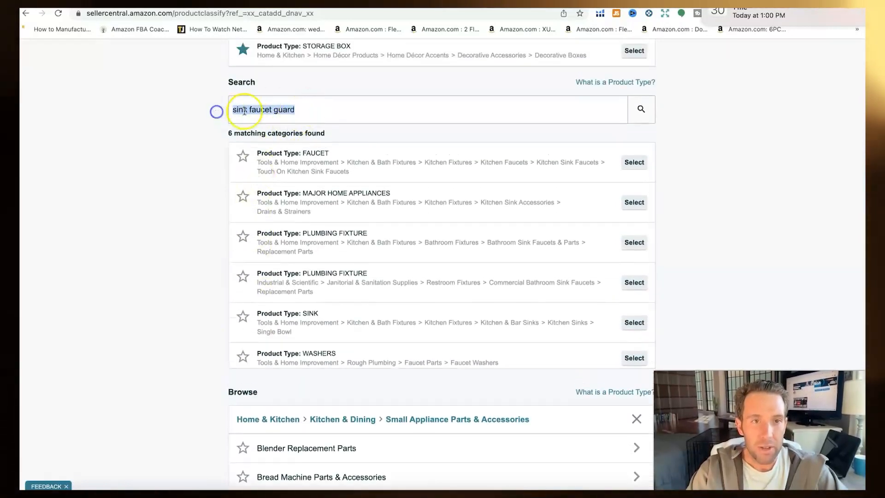
Step: Paste a new phrase into the product type search and rerun it
right_click(244, 111)
click(277, 199)
click(636, 112)
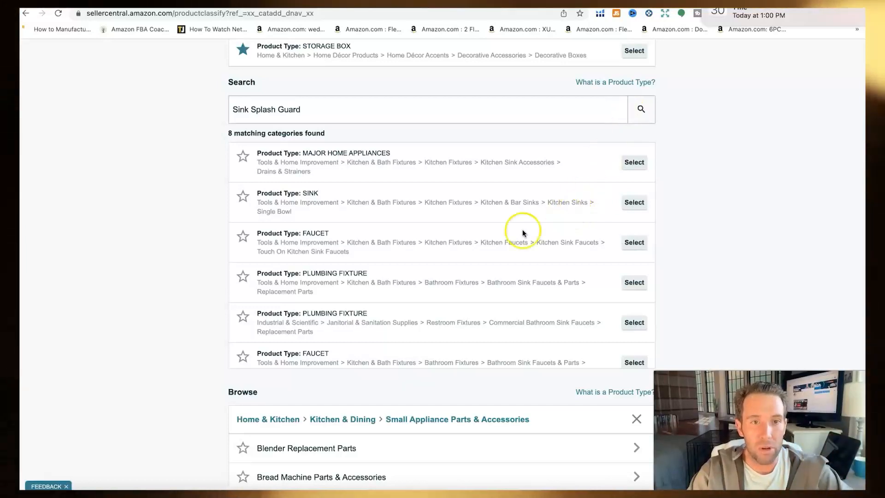
scroll(419, 286, down, 1)
scroll(420, 287, down, 4)
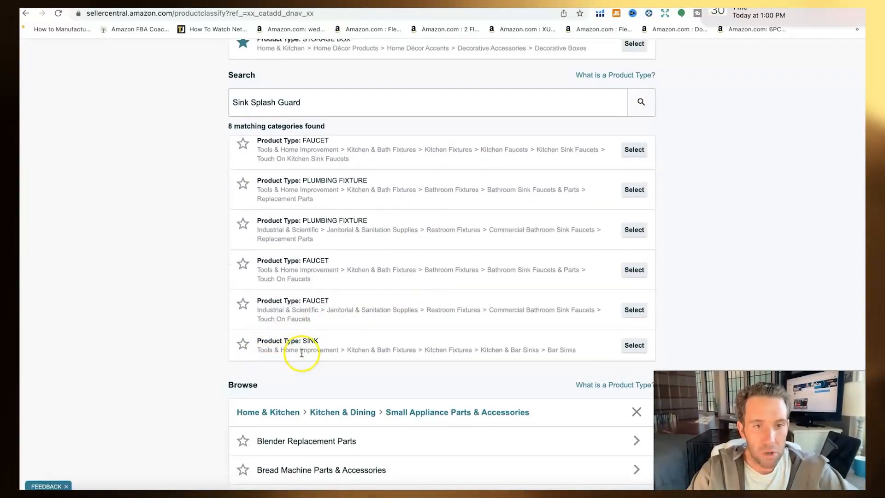
scroll(286, 238, up, 1)
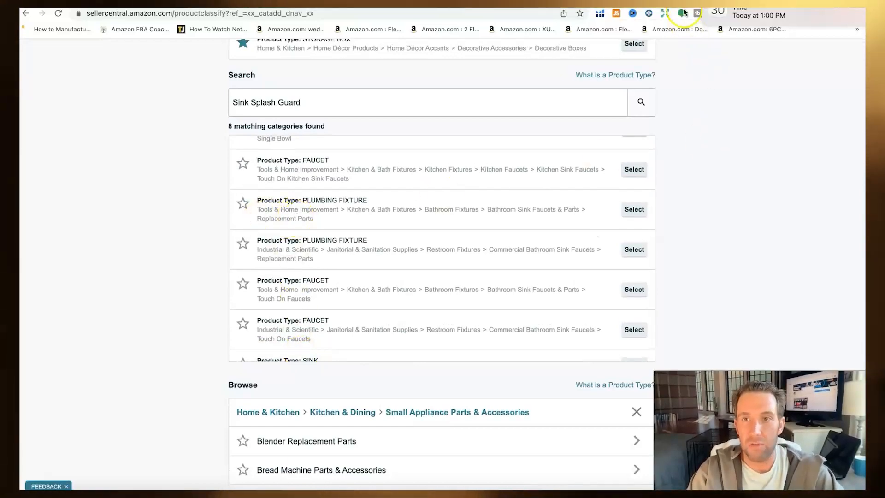
Step: Copy 'Sink Splash Guard' from the competitor's title and search product types with it
key(ctrl+Tab)
scroll(513, 273, up, 20)
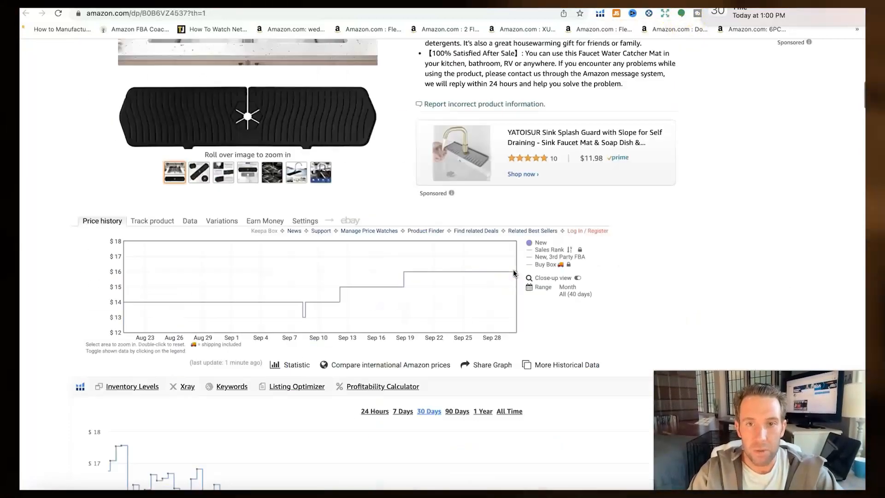
scroll(504, 254, down, 1)
drag(417, 201, 516, 205)
right_click(504, 201)
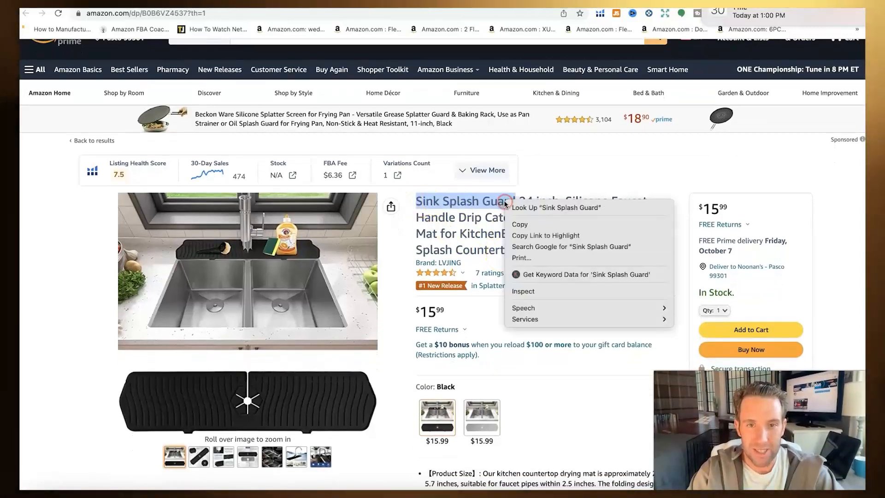
click(512, 222)
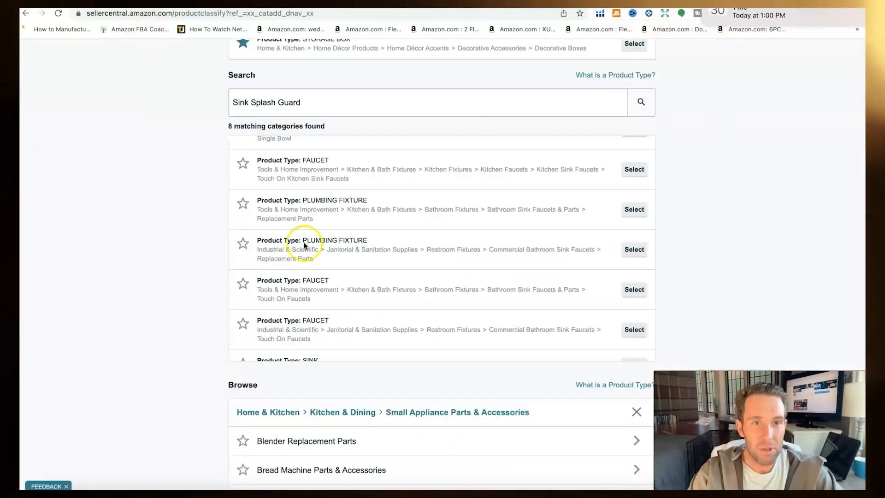
right_click(261, 102)
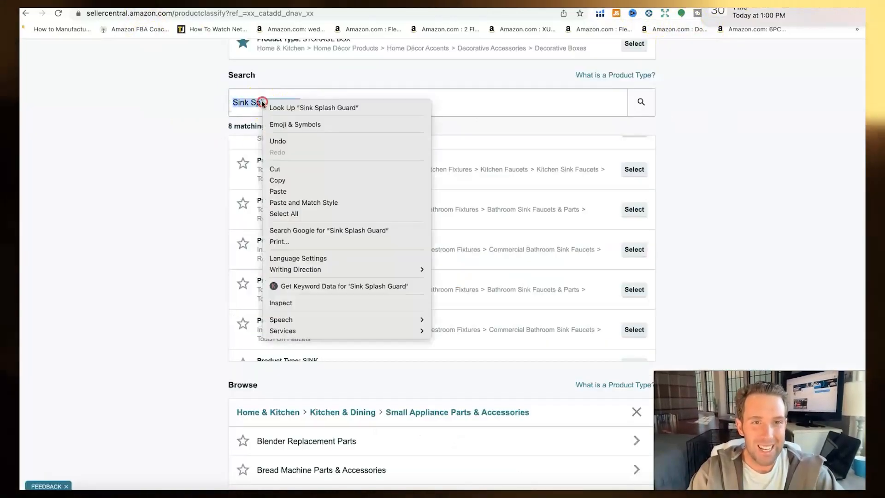
click(281, 190)
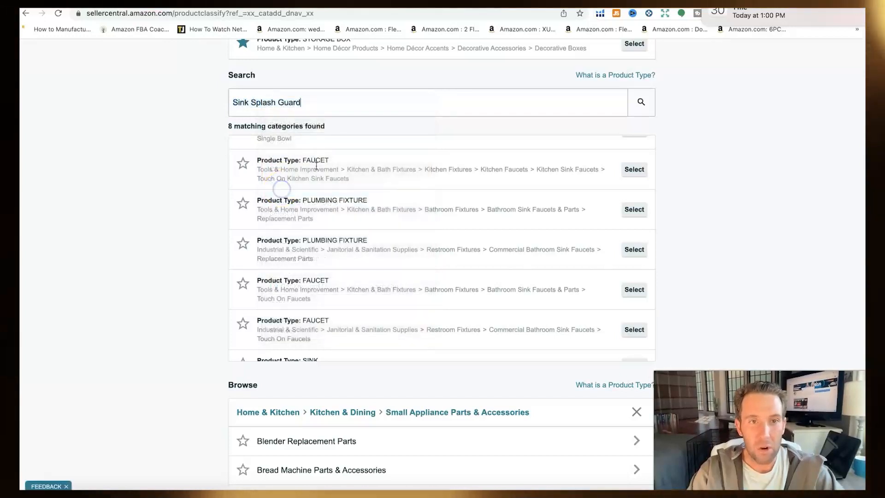
click(631, 103)
scroll(679, 295, down, 2)
scroll(679, 295, down, 5)
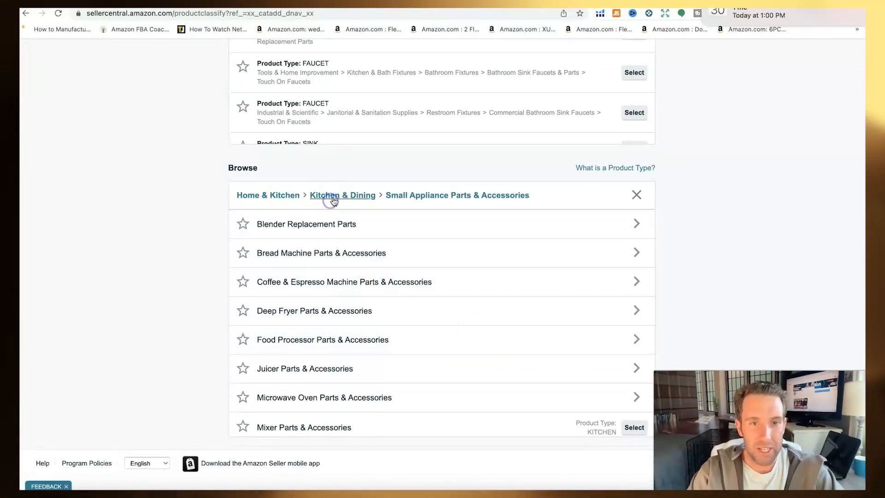
Step: Return to Kitchen & Dining and browse the Kitchen Utensils & Gadgets subcategories
click(333, 199)
scroll(366, 337, down, 1)
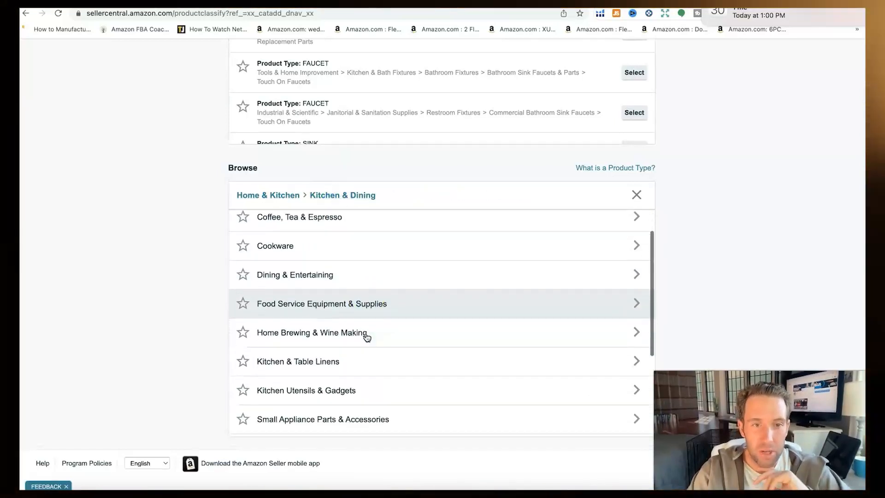
scroll(366, 336, down, 3)
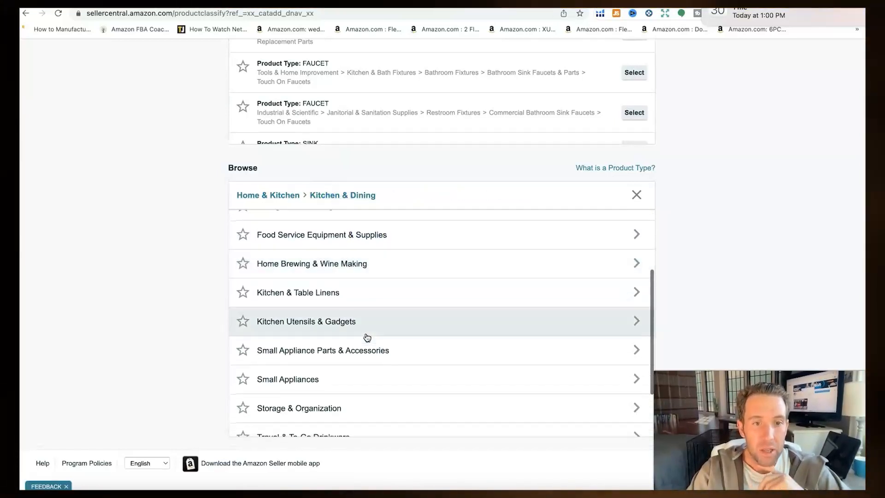
scroll(366, 337, down, 1)
click(341, 298)
click(377, 337)
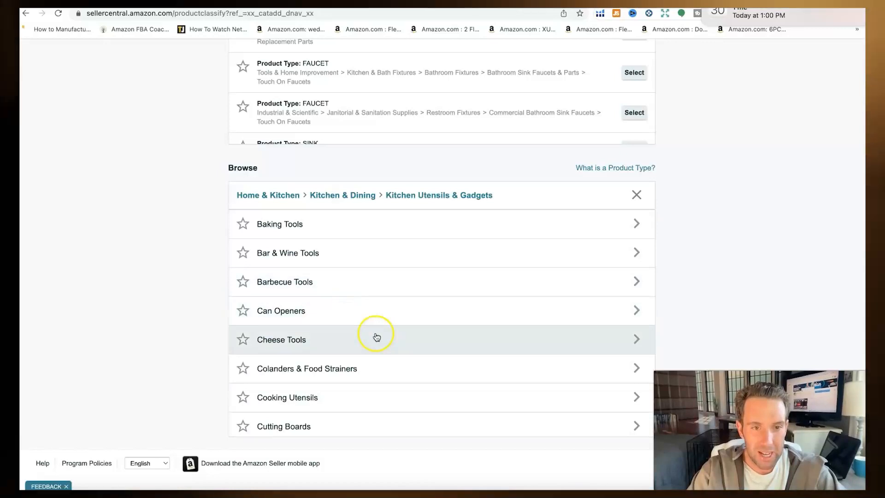
scroll(377, 336, down, 10)
scroll(377, 337, down, 4)
scroll(377, 337, up, 2)
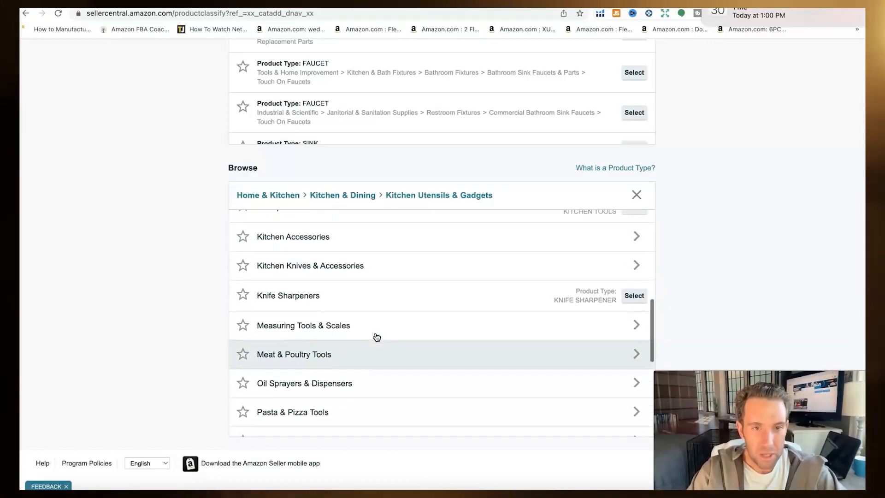
scroll(377, 336, up, 1)
scroll(376, 336, down, 1)
Step: Review the Kitchen Accessories subcategories
click(363, 244)
scroll(395, 339, down, 2)
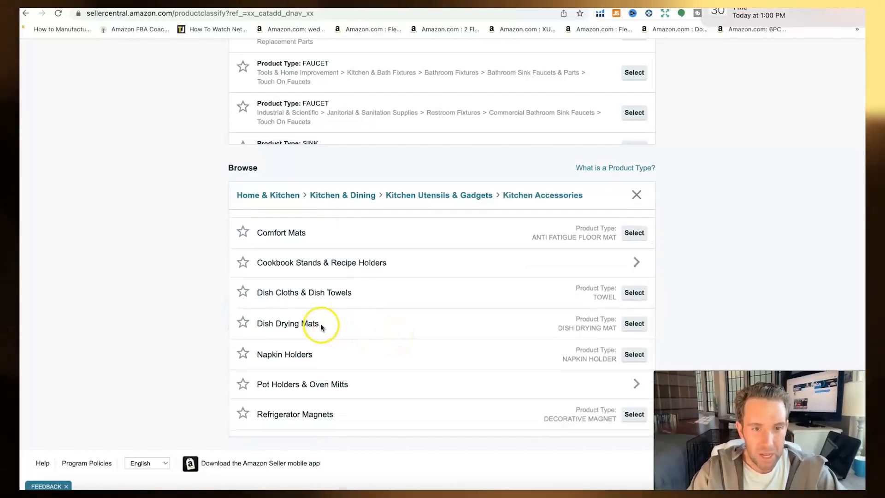
scroll(338, 326, down, 2)
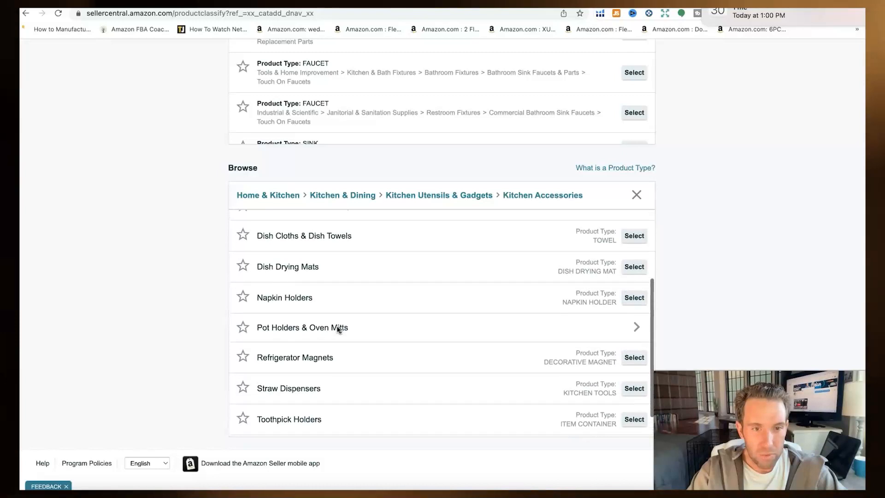
scroll(336, 325, up, 3)
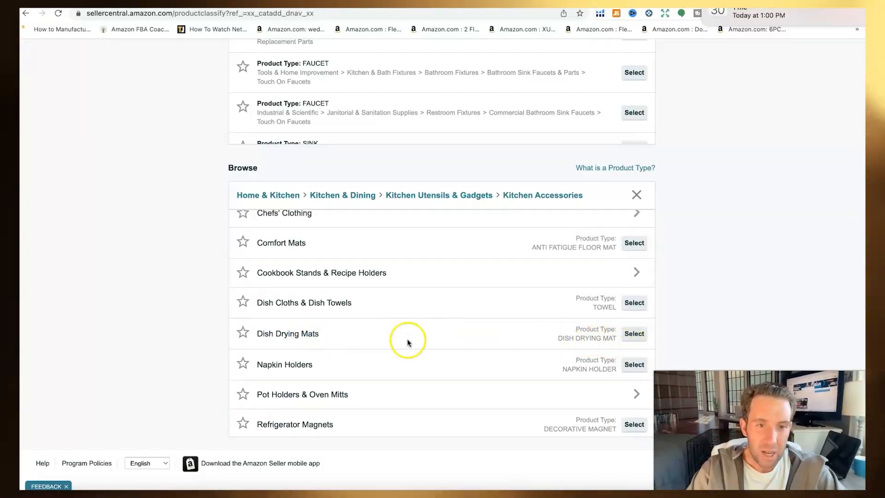
scroll(407, 341, up, 2)
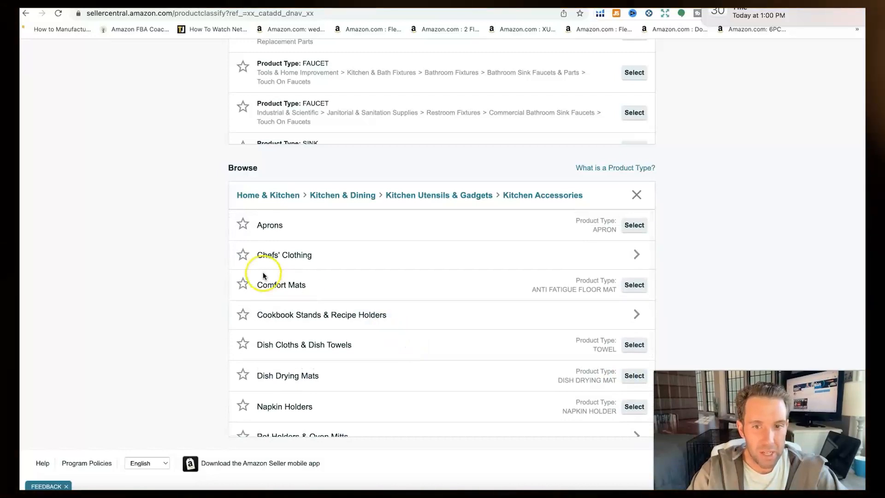
Step: Back up to Kitchen & Dining, open Dining & Entertaining, and return to the LVJING listing
click(349, 198)
scroll(374, 377, down, 3)
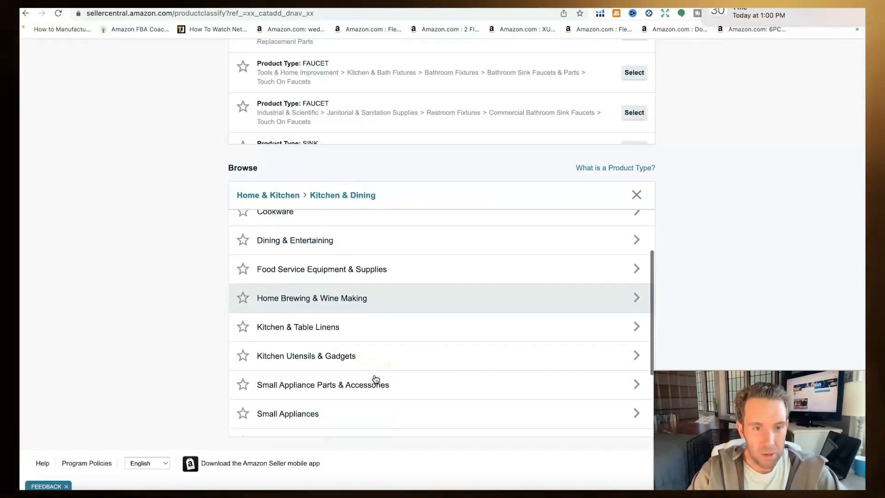
scroll(367, 304, up, 3)
click(357, 311)
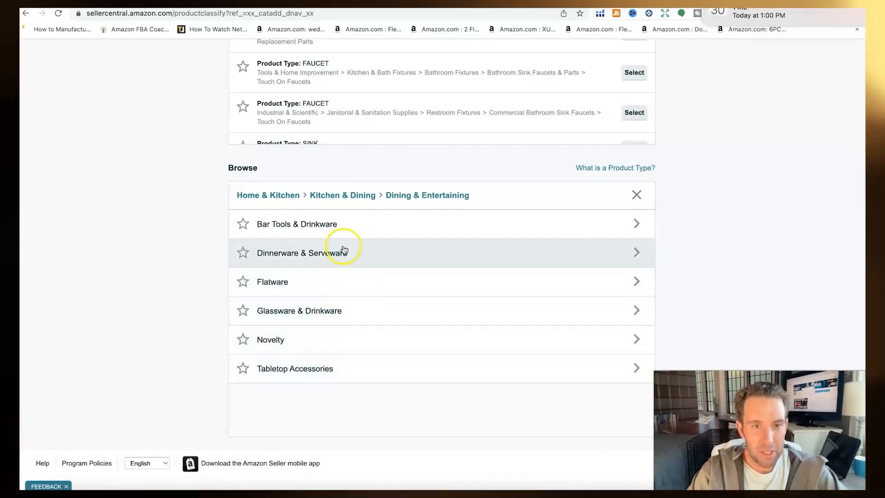
click(682, 4)
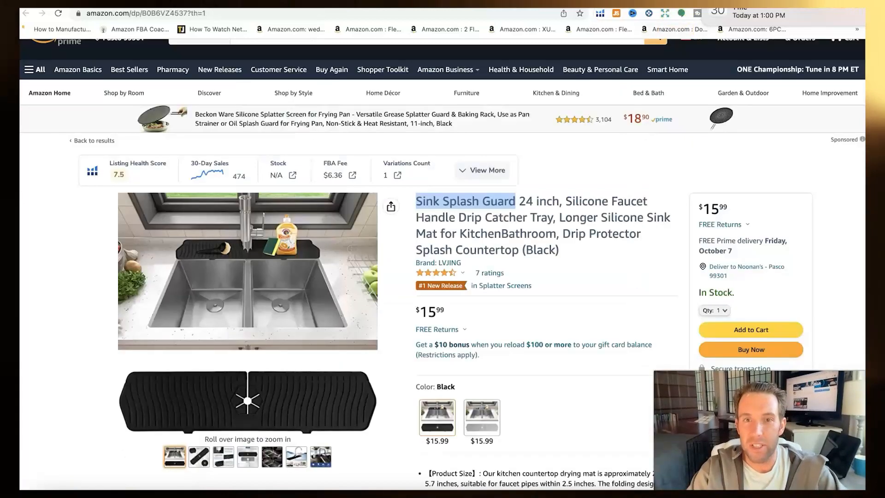
Step: Copy 'Silicone Faucet Handle Drip Catcher Tray' from the title and select 'Splash Guard' in Seller Central's search
scroll(492, 301, down, 2)
scroll(492, 307, up, 2)
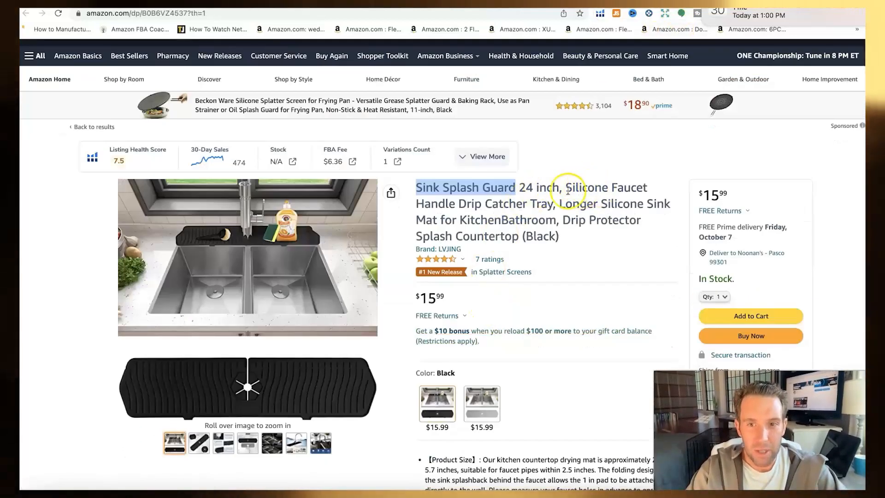
drag(568, 189, 548, 200)
right_click(538, 204)
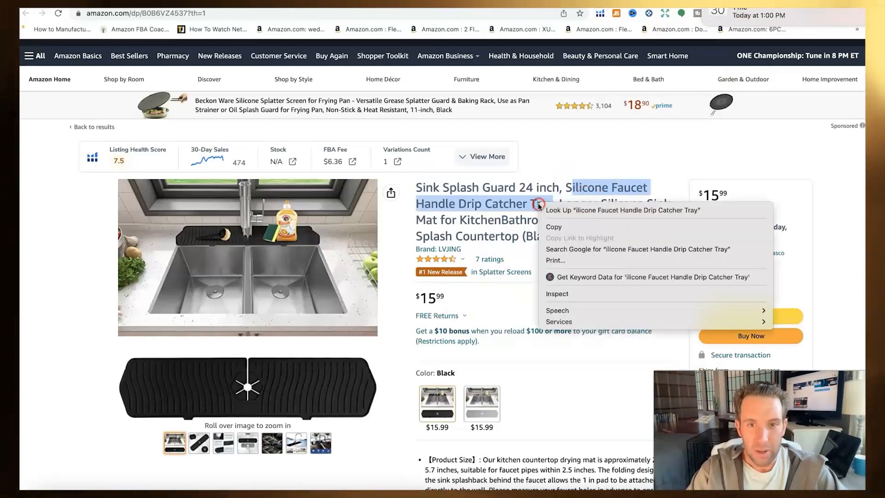
click(594, 5)
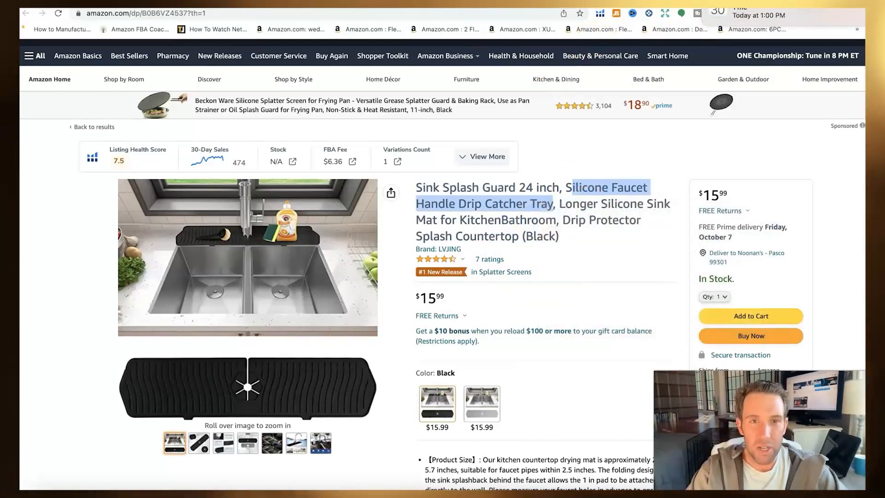
click(147, 3)
scroll(364, 267, up, 10)
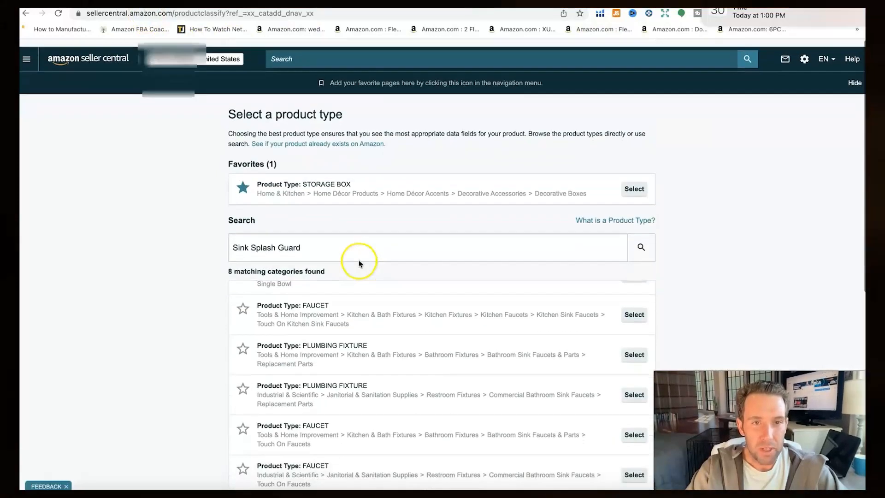
drag(296, 236, 224, 240)
Step: Search product types for 'Silicone sink tray' and review its matching categories
key(ctrl+v)
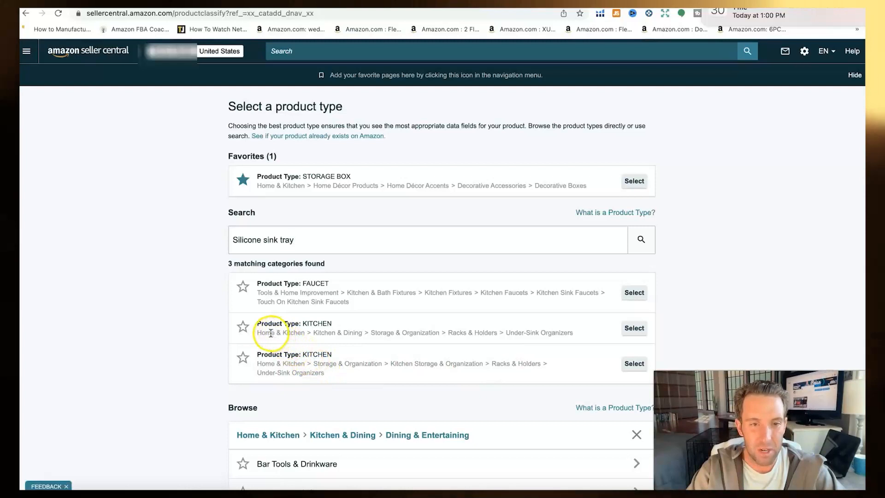
drag(299, 333, 303, 334)
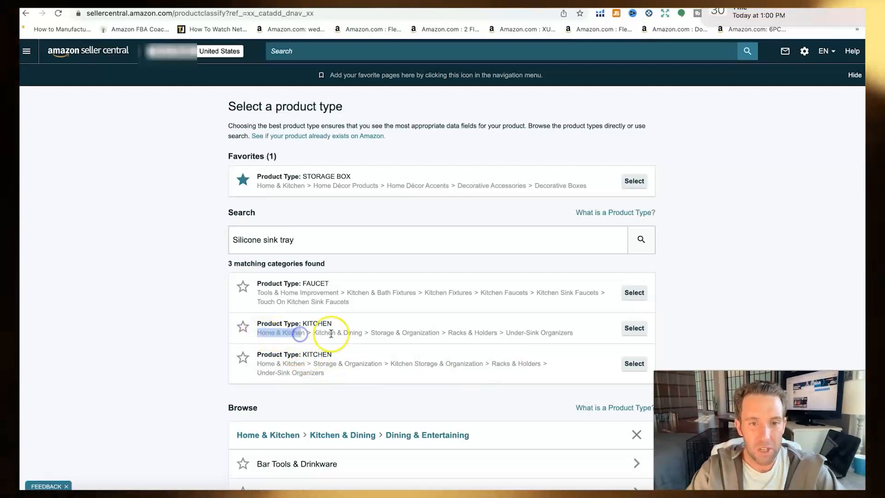
click(474, 338)
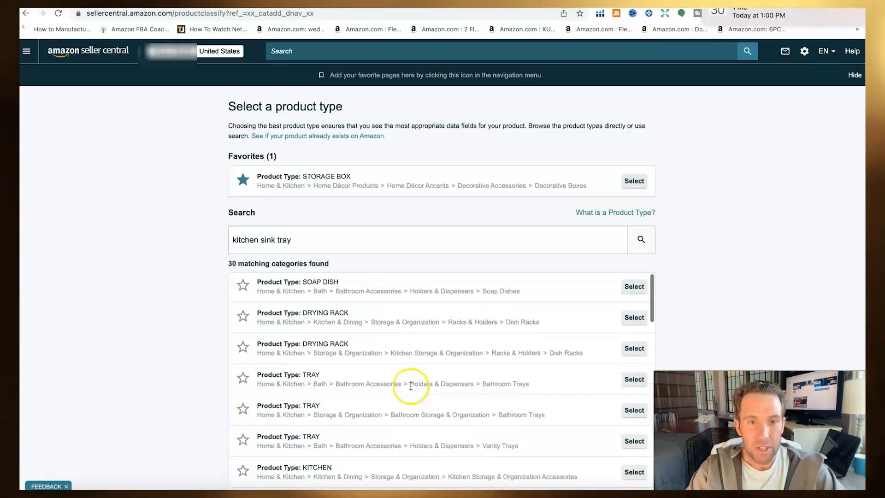
scroll(407, 386, down, 1)
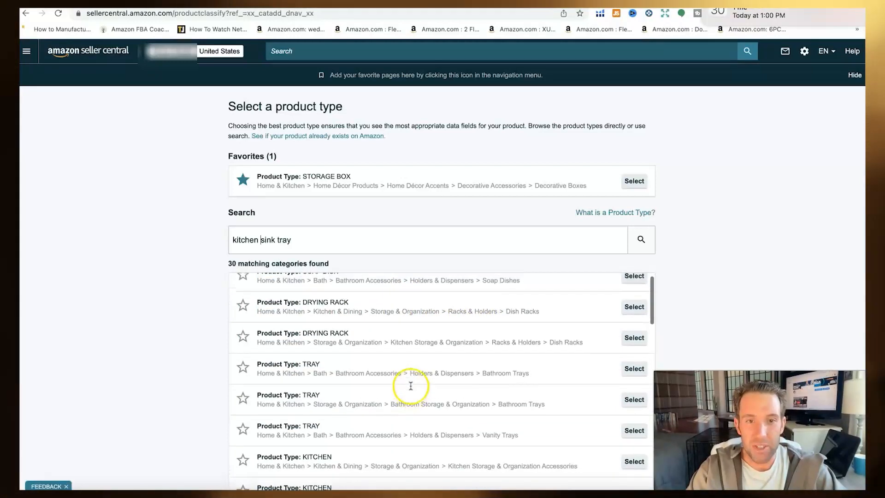
scroll(407, 385, up, 1)
scroll(683, 317, down, 2)
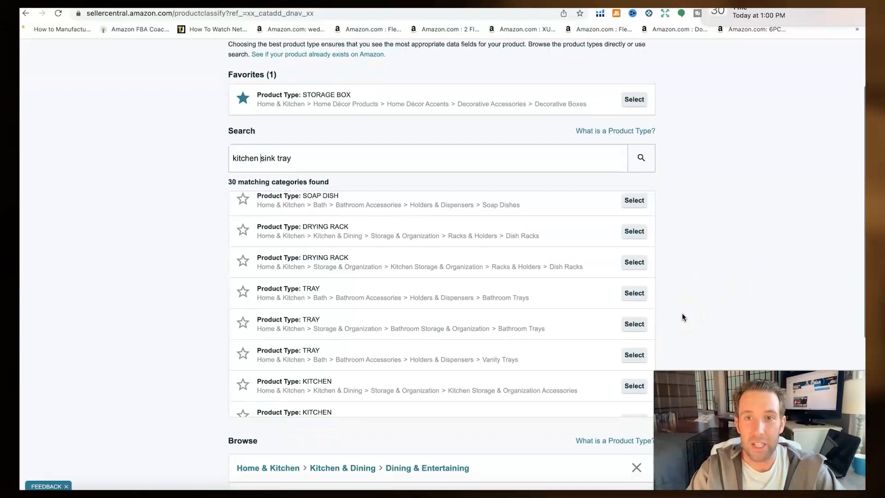
scroll(683, 316, up, 1)
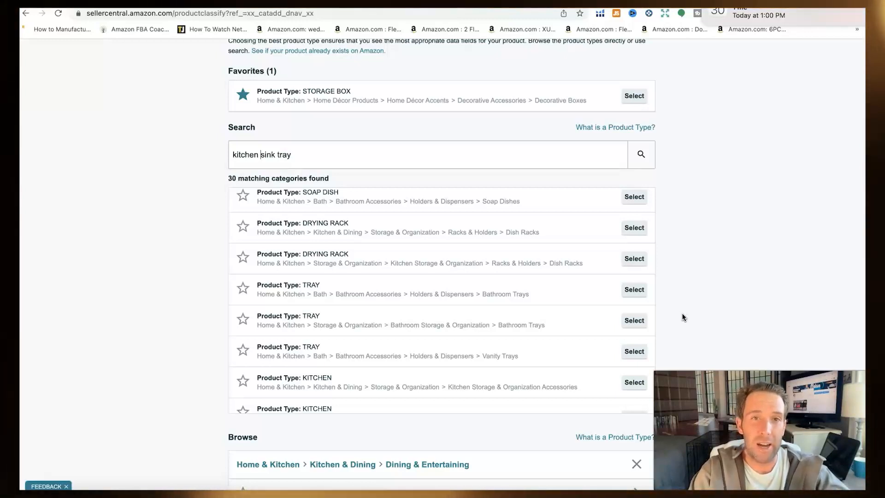
Step: Search for 'kitchen sink tray' and scroll through the 30 matching categories
click(679, 307)
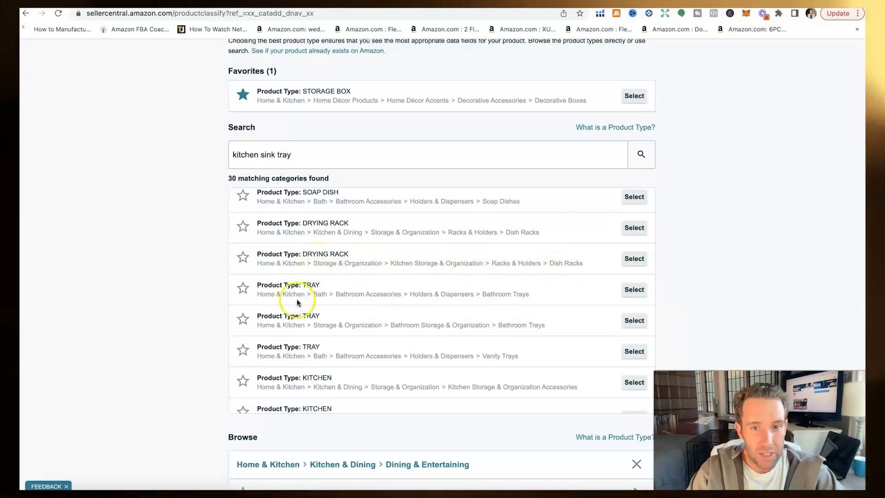
scroll(434, 322, down, 3)
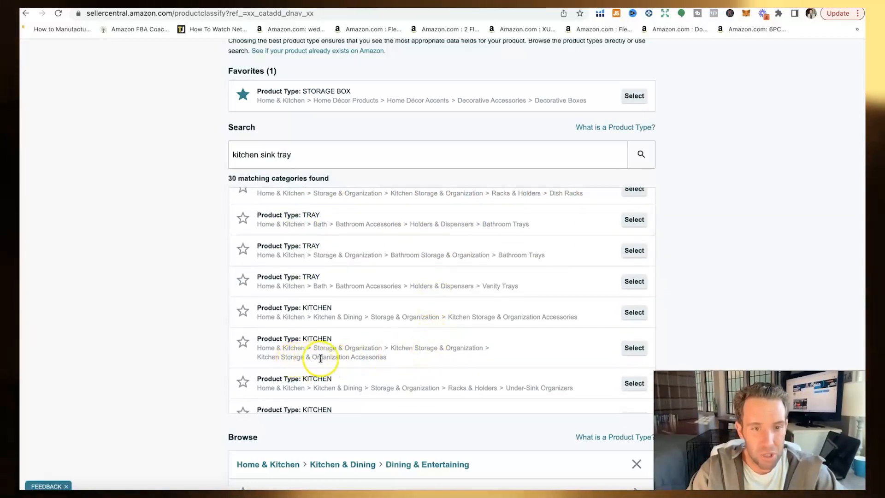
scroll(384, 357, down, 4)
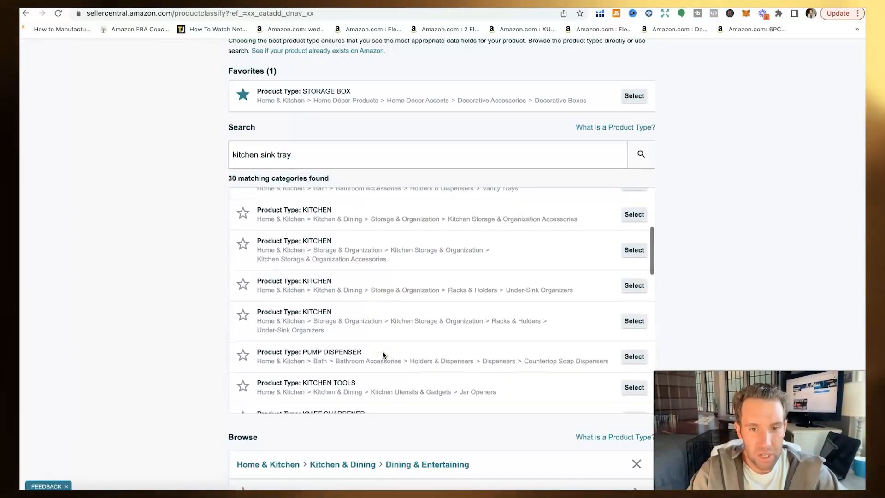
scroll(383, 355, down, 1)
scroll(394, 352, down, 3)
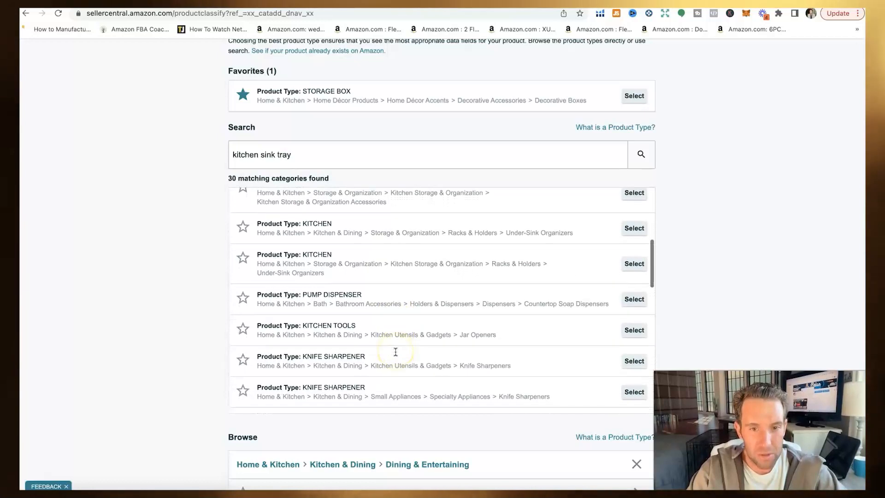
scroll(395, 354, up, 10)
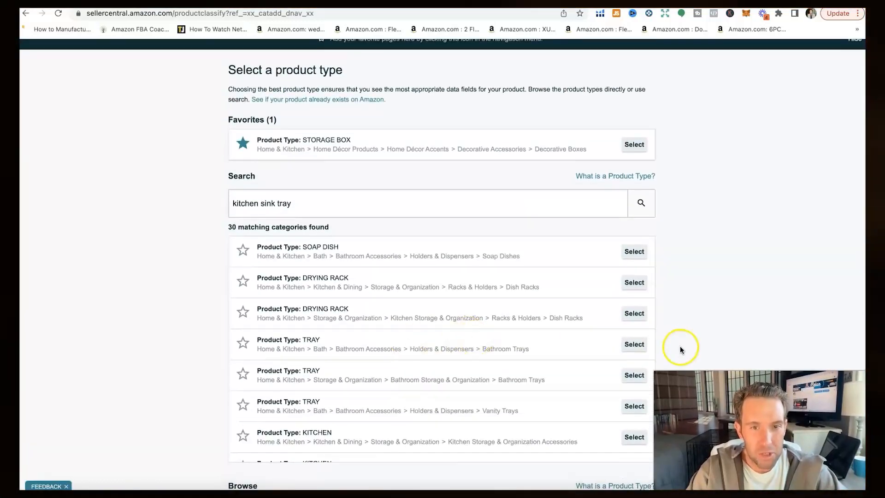
scroll(679, 347, down, 2)
scroll(404, 250, down, 2)
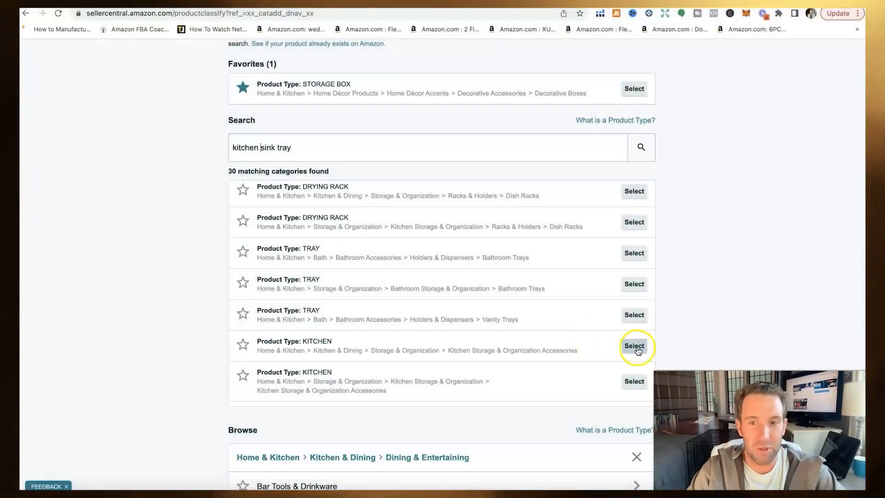
Step: Choose KITCHEN > Kitchen Storage & Organization Accessories, pull up competitor B09QFX3H6T, and start the Item Name
click(635, 346)
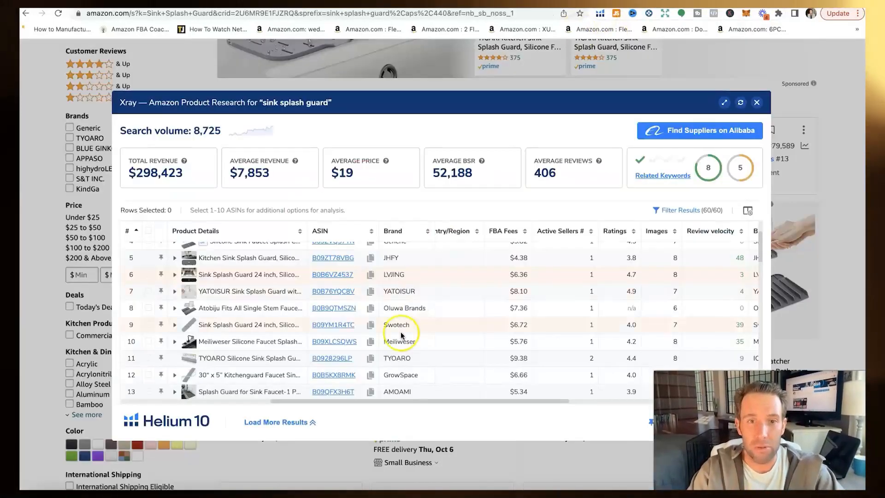
scroll(401, 335, down, 3)
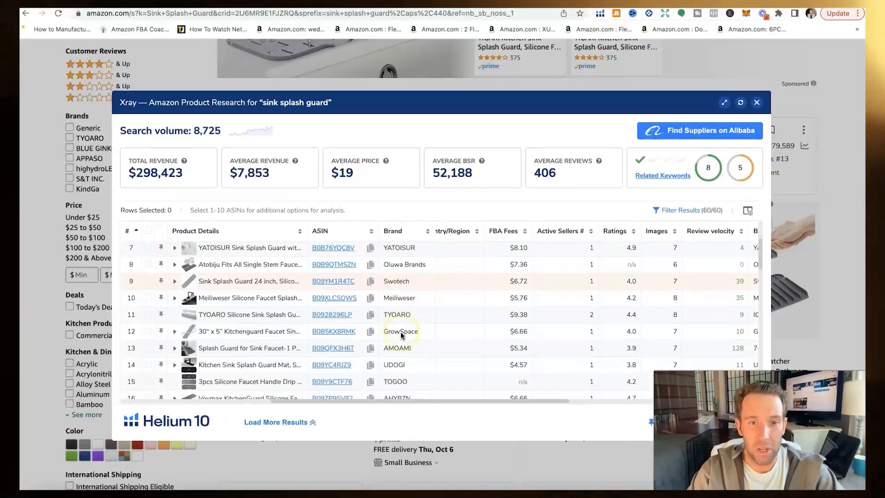
scroll(396, 334, left, 5)
click(330, 333)
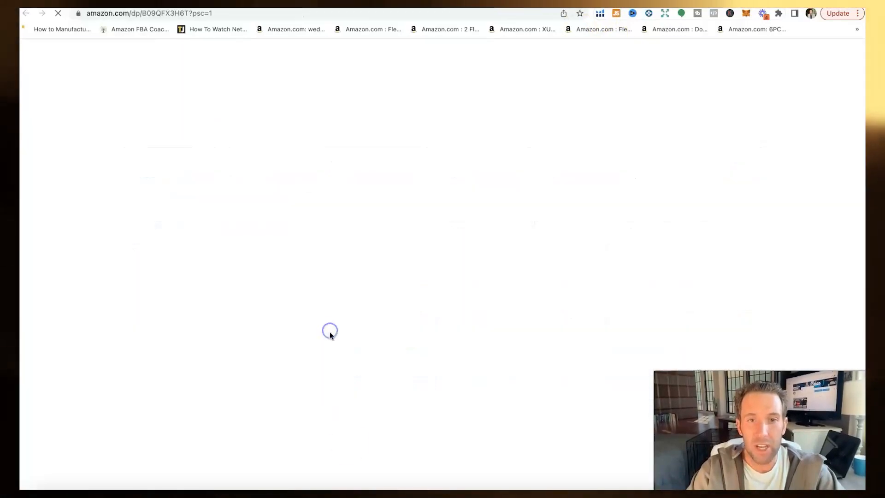
scroll(426, 256, down, 15)
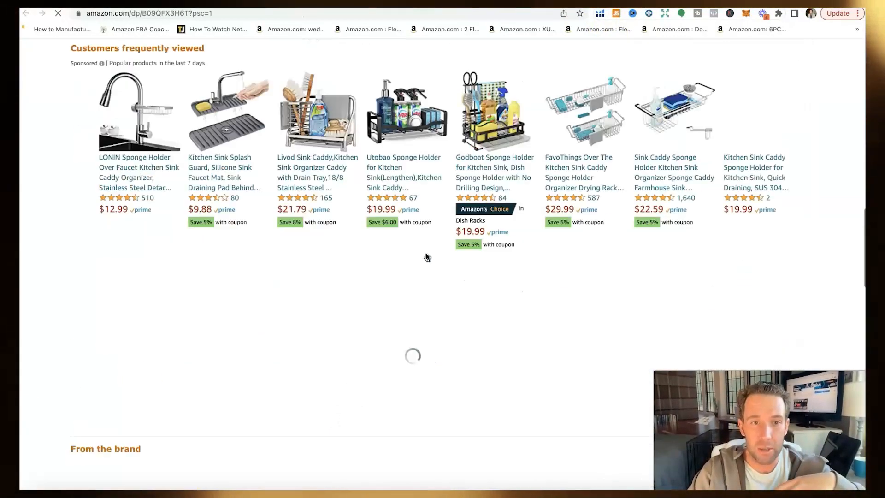
scroll(427, 256, down, 20)
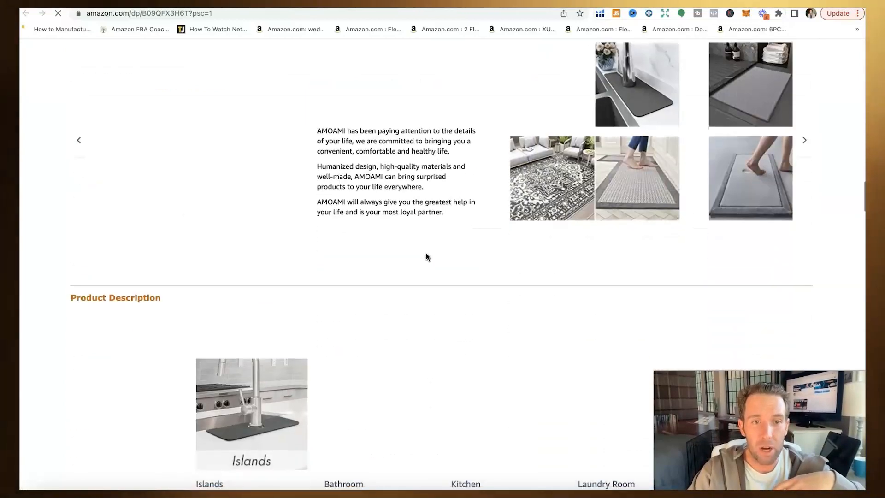
scroll(426, 253, down, 15)
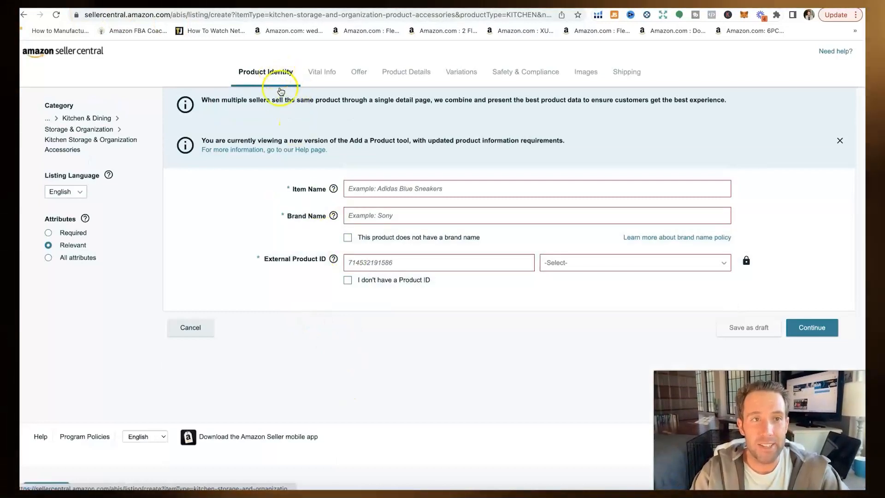
click(373, 188)
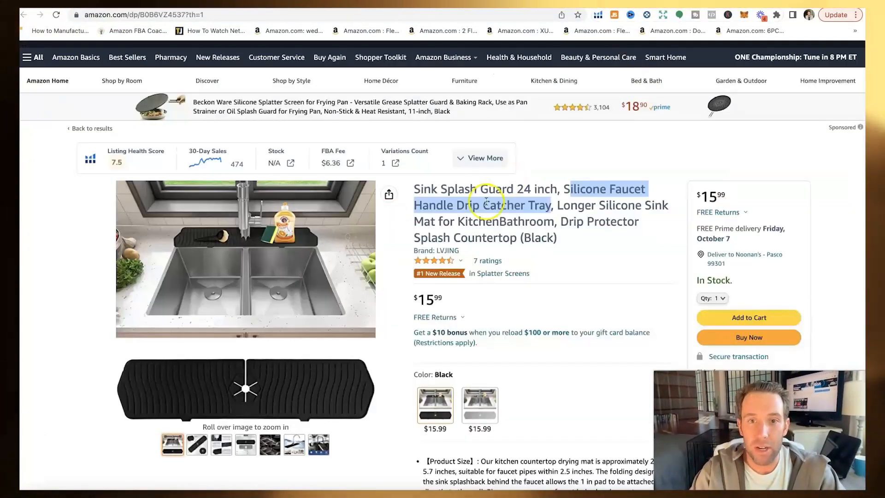
Step: Copy the competitor's title, 'Silicone Faucet' through 'Splash Countertop', into the Item Name field
click(478, 191)
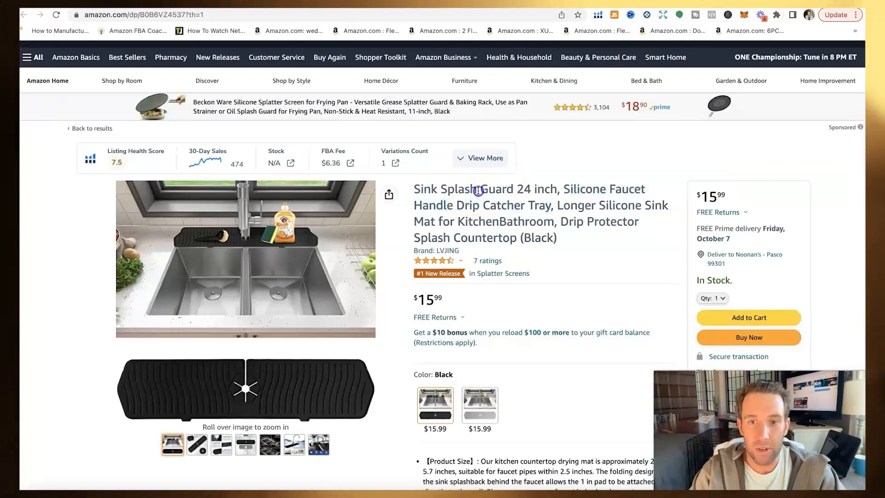
drag(563, 189, 518, 232)
right_click(505, 224)
click(514, 255)
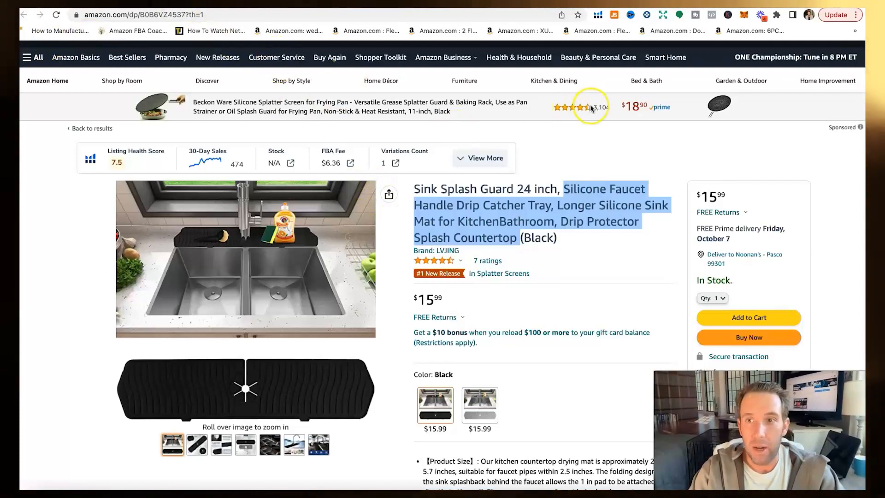
right_click(375, 192)
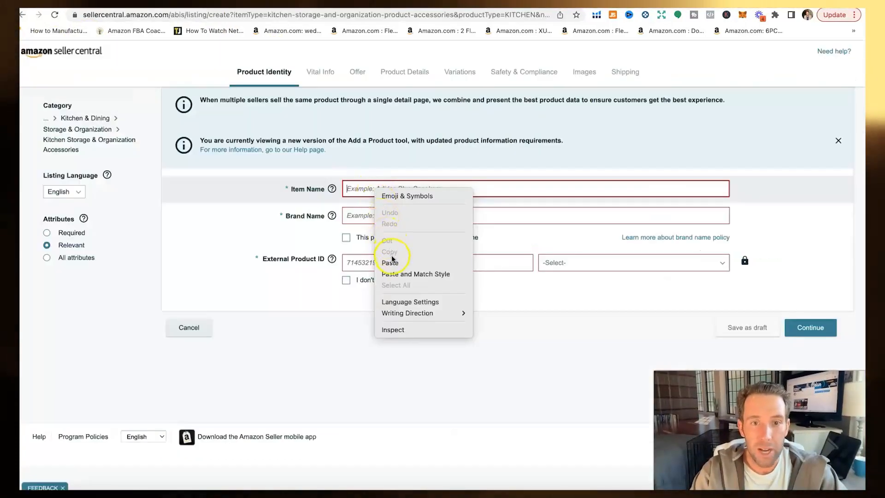
click(390, 262)
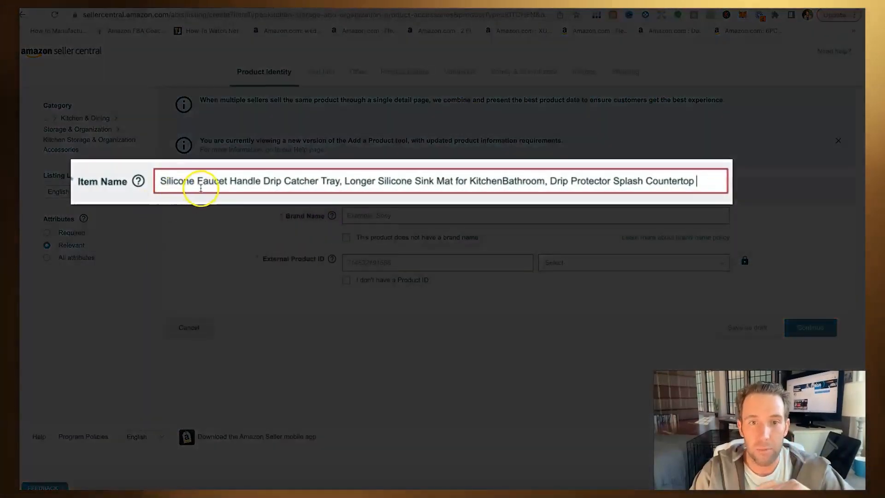
Step: Select part of the pasted item name, move to Brand Name, then view the Brand approval template
click(196, 180)
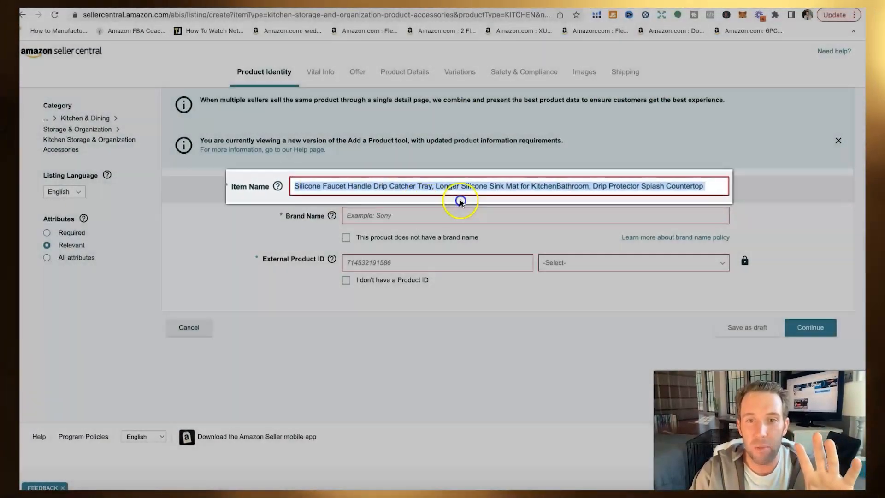
click(517, 184)
shift+click(536, 188)
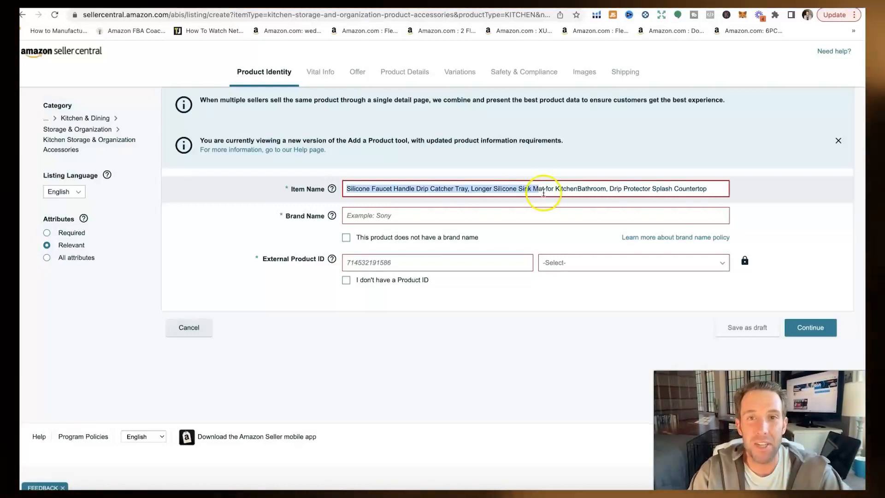
click(392, 217)
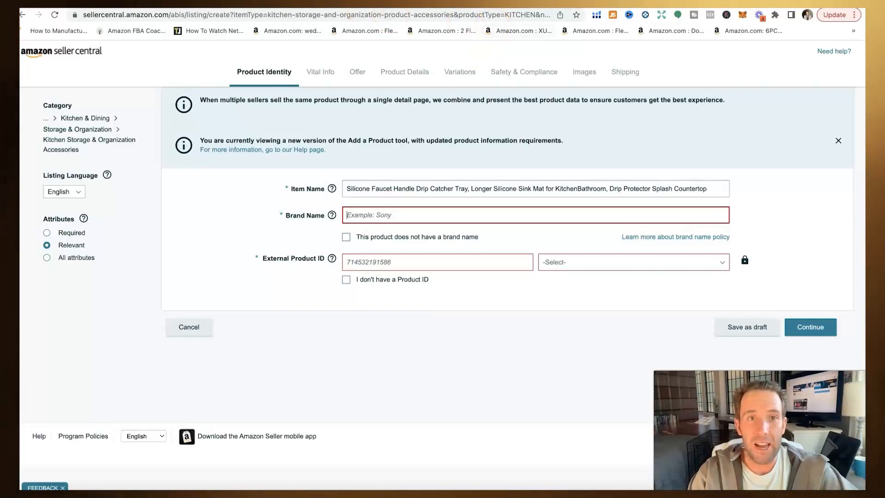
click(486, 2)
scroll(274, 297, down, 1)
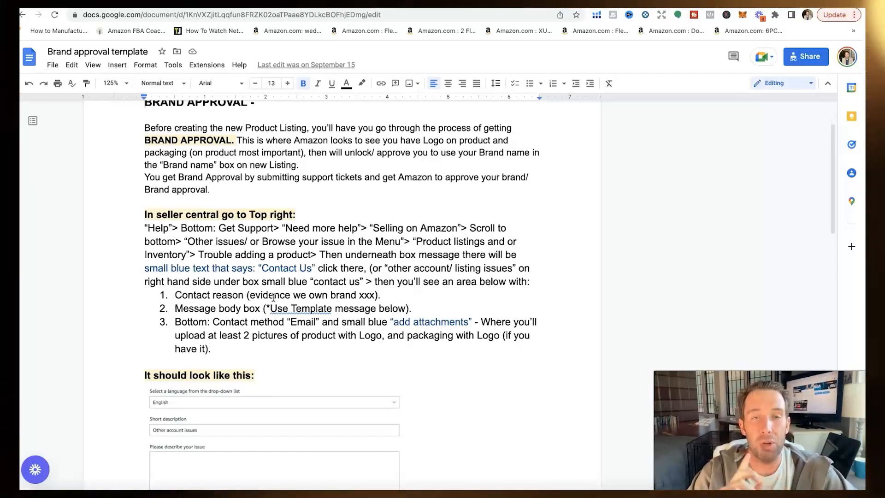
Step: Read through the Brand approval template's support-ticket steps and highlight the sample email body
scroll(240, 267, down, 3)
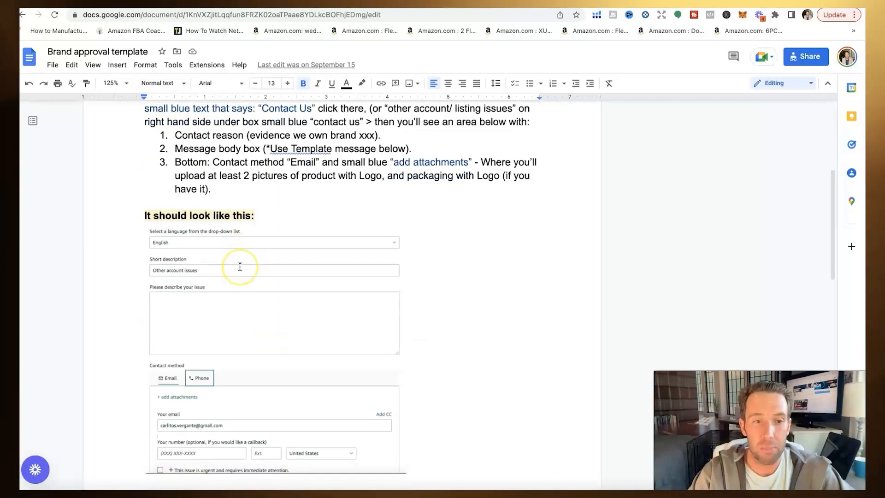
scroll(239, 266, down, 1)
scroll(238, 215, down, 2)
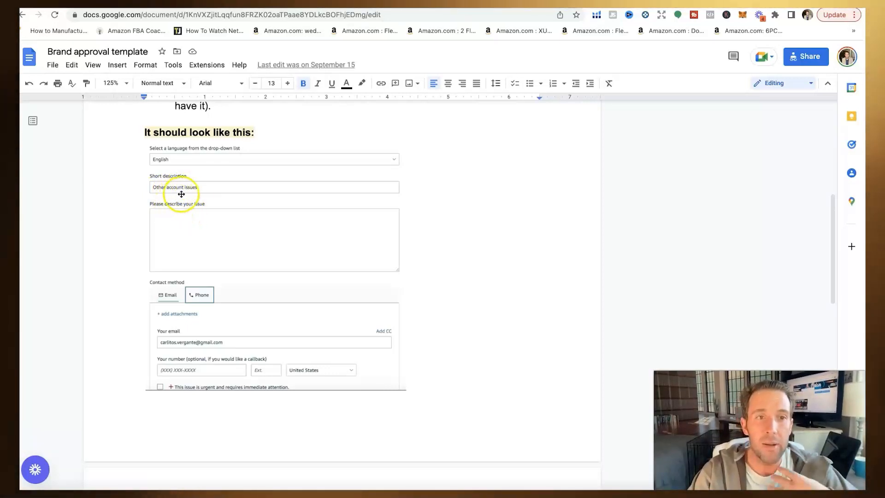
scroll(231, 279, down, 15)
scroll(230, 280, down, 2)
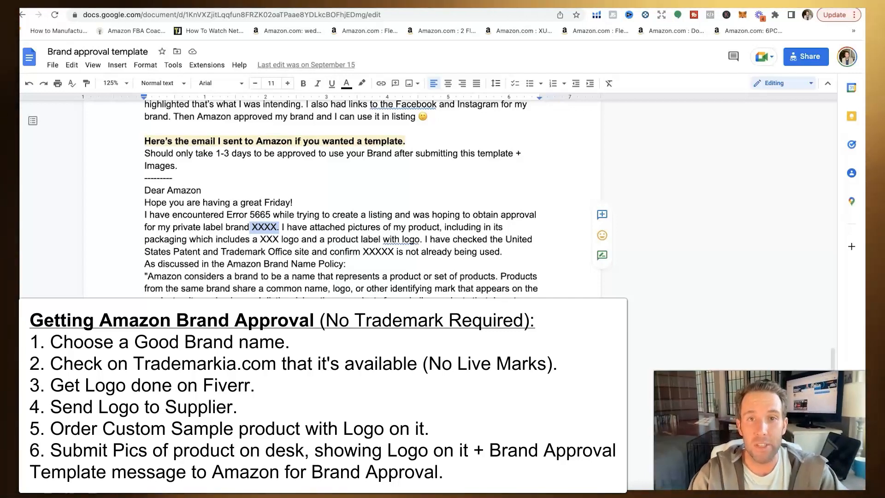
drag(165, 215, 519, 300)
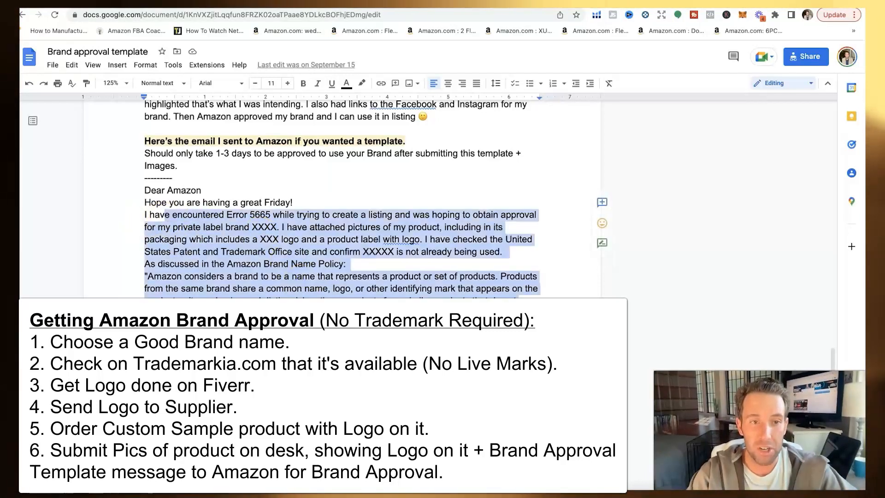
click(516, 318)
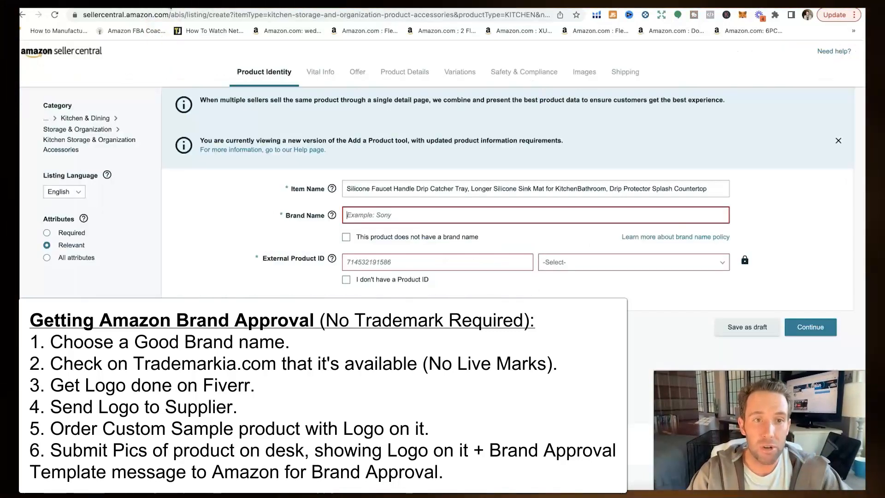
Step: Check the empty Brand Name field in Seller Central, then scroll back to the sample email
click(395, 216)
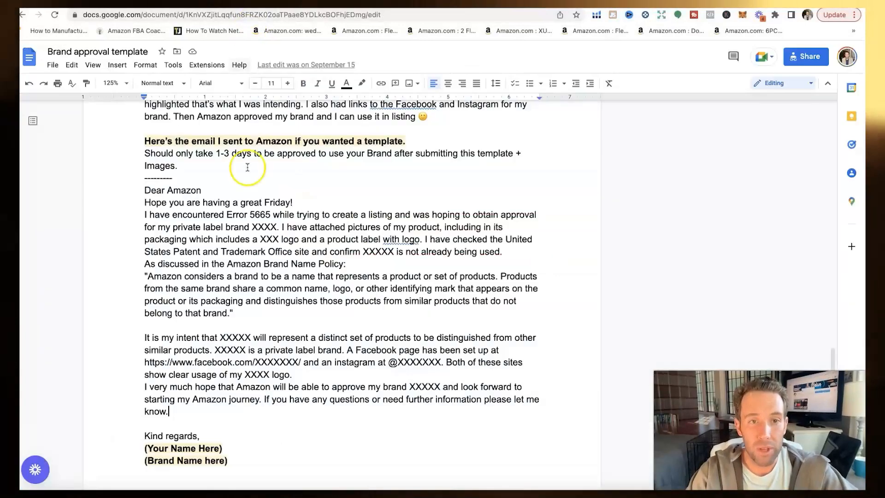
scroll(233, 343, down, 3)
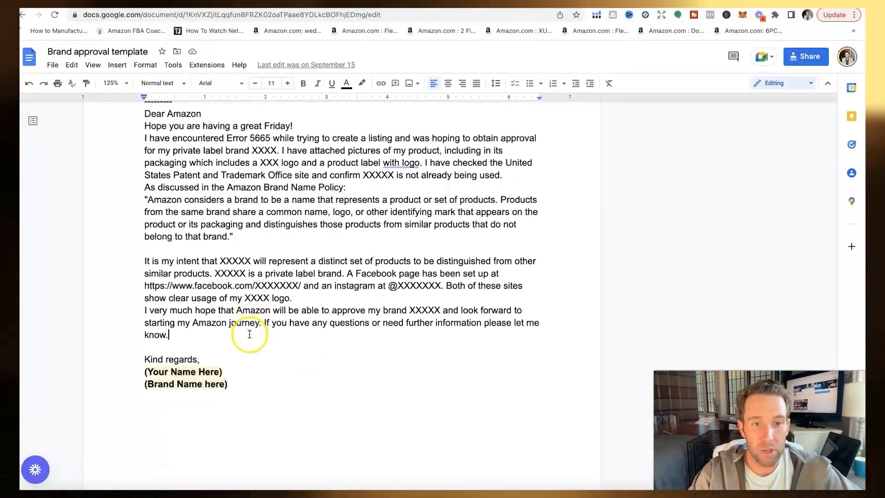
Step: Highlight the Facebook page link in the sample email and review its closing request sentence
drag(172, 285, 268, 277)
click(344, 274)
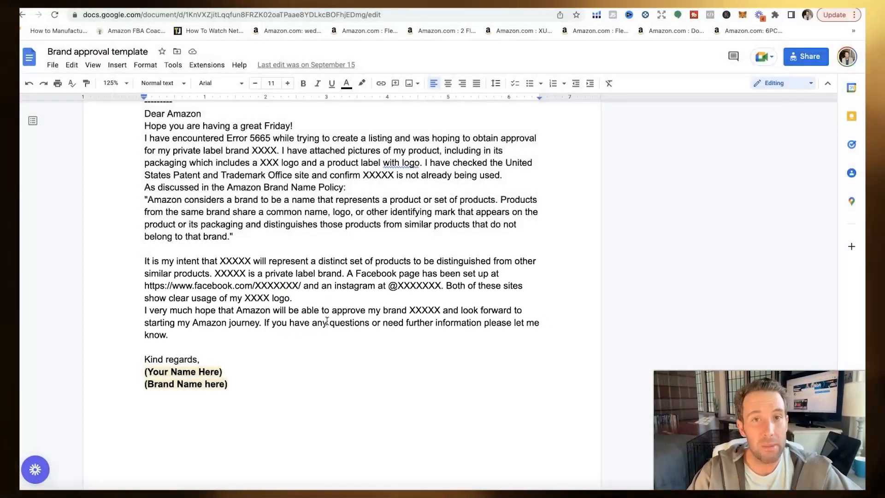
click(327, 323)
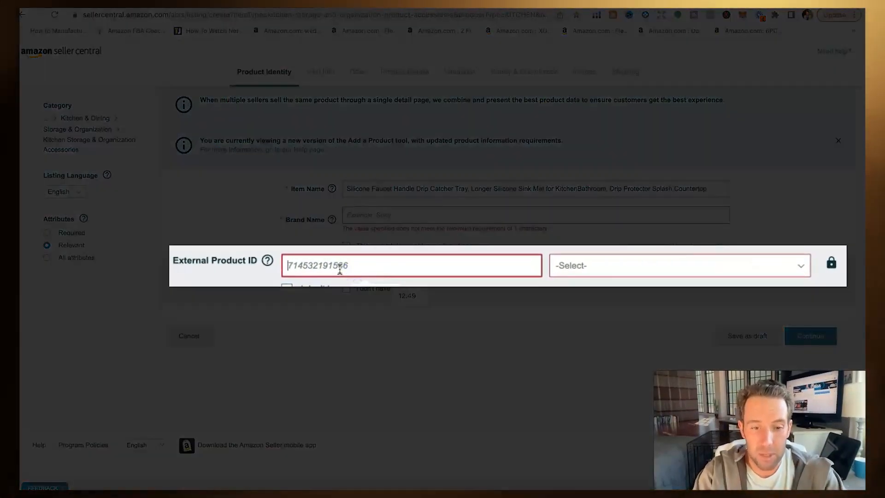
click(530, 273)
click(557, 273)
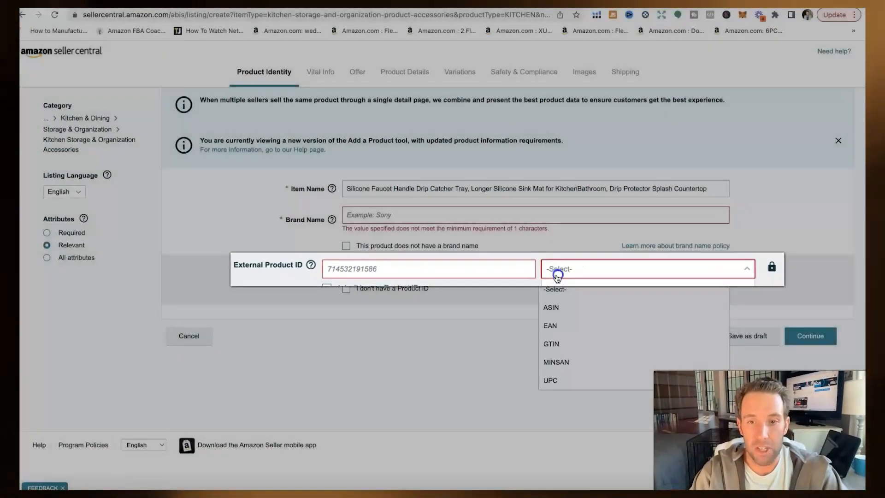
click(565, 344)
click(393, 272)
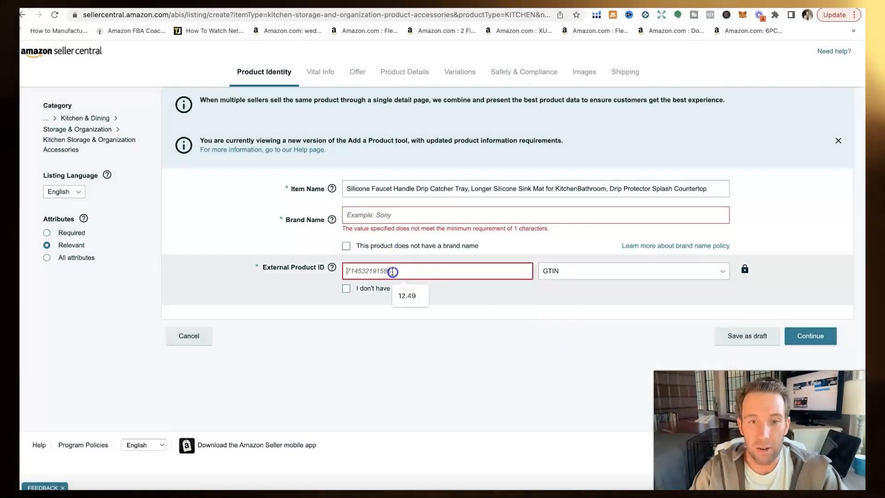
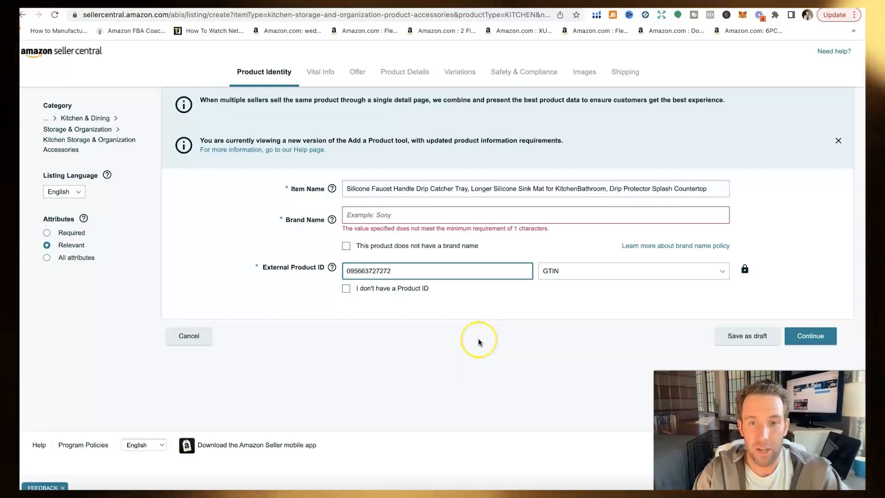
click(294, 73)
mouse_move(330, 192)
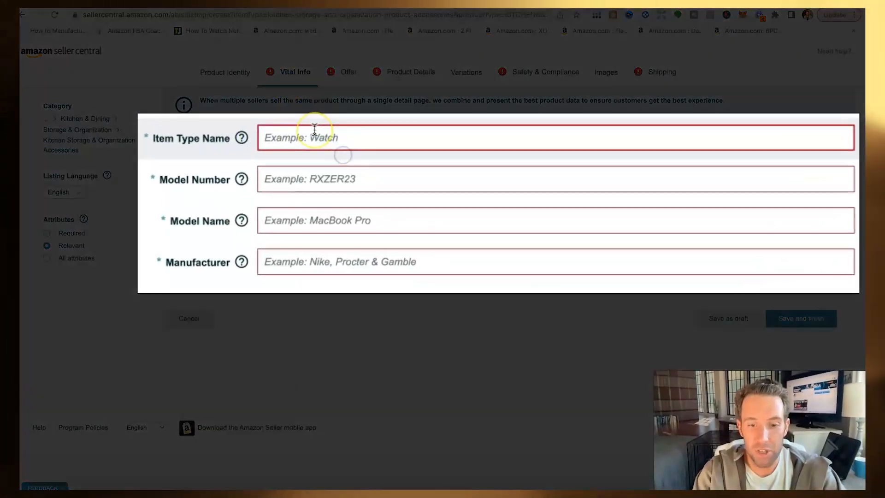
Step: Enter item type Sink Tray, model name Silicone Sink Tray, and the manufacturer's company name
click(314, 130)
text(Sink )
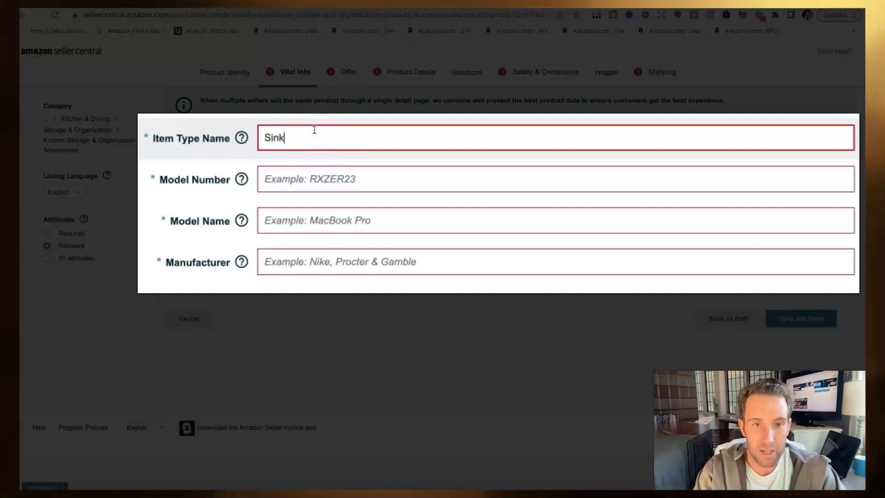
text(Tray)
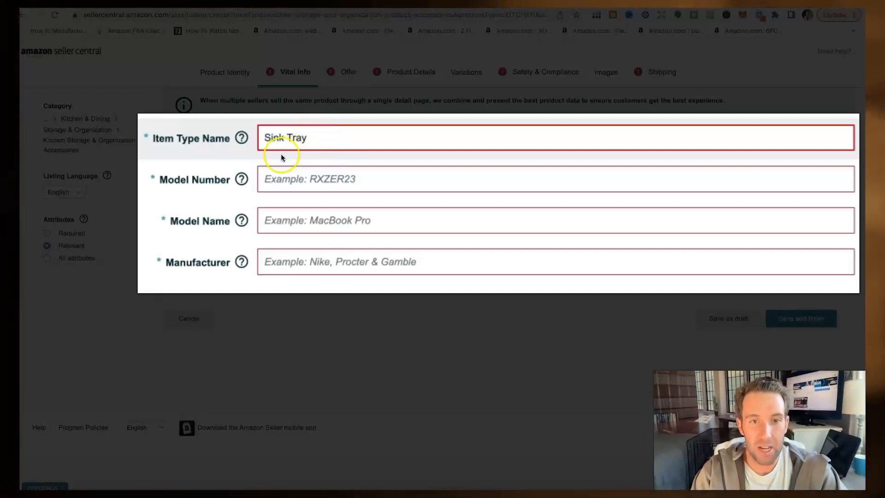
click(298, 178)
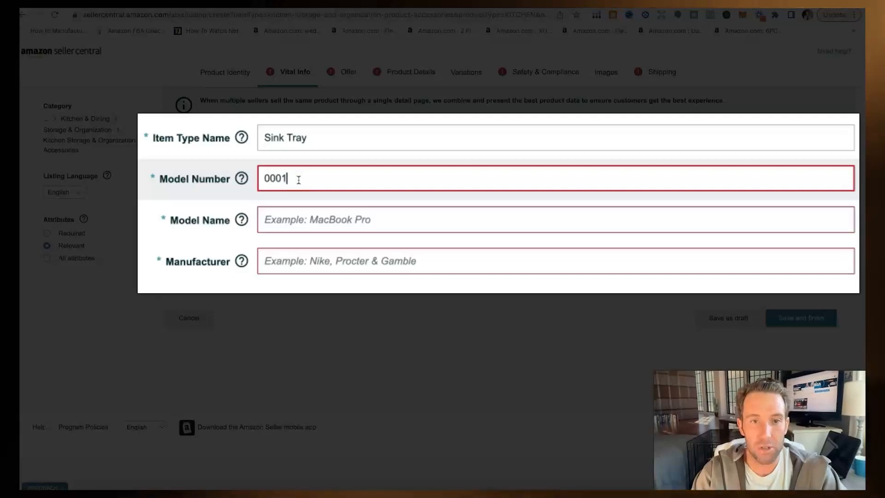
click(296, 223)
text(S)
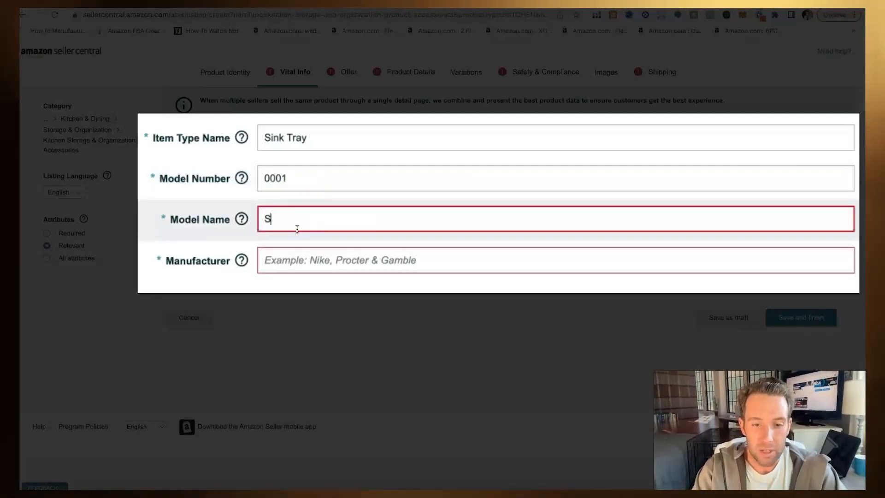
text(ilicone S)
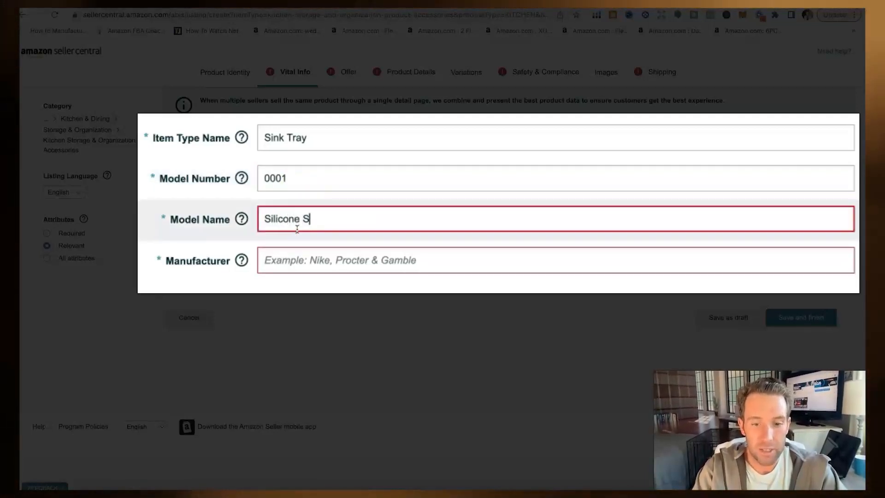
text(ink Tray)
click(332, 270)
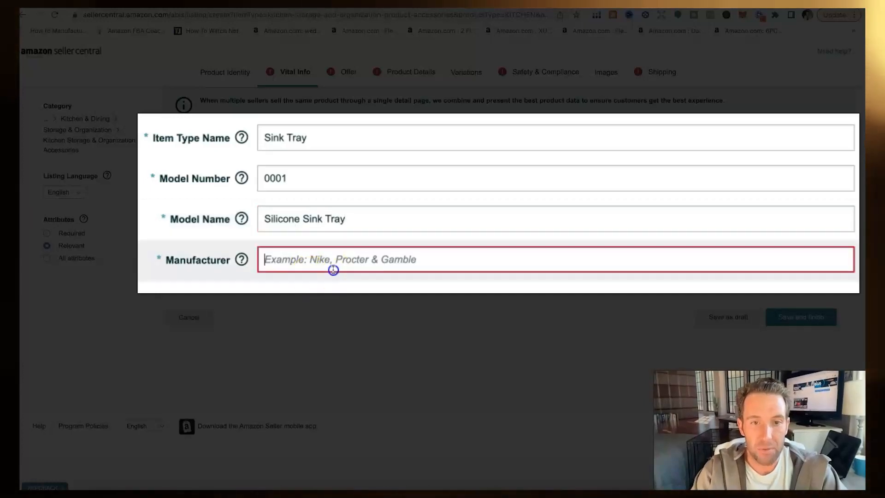
text(Brian's Designs)
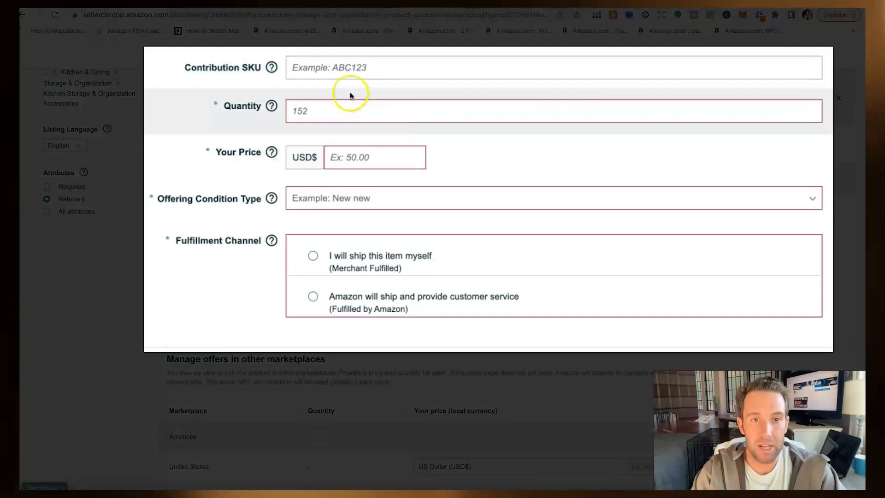
Step: Enter the offer's SKU Sink Tray, quantity 0 and price 29.99
click(349, 65)
text(Sink Tray)
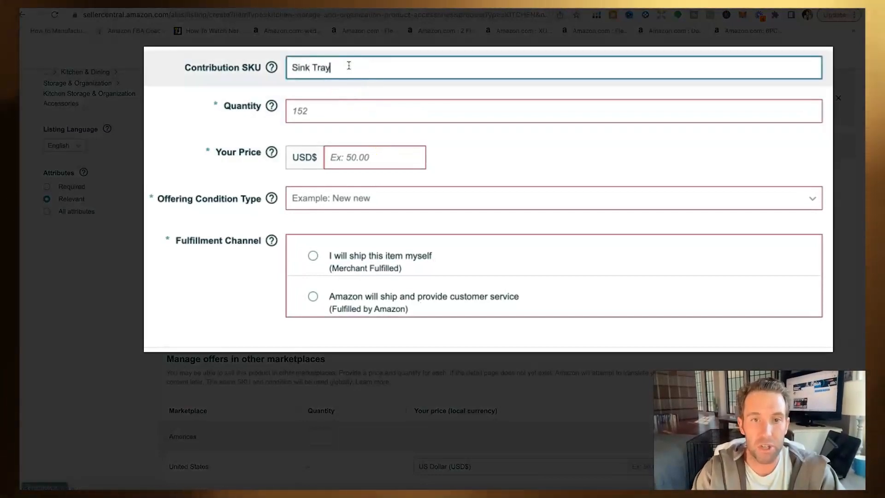
click(358, 109)
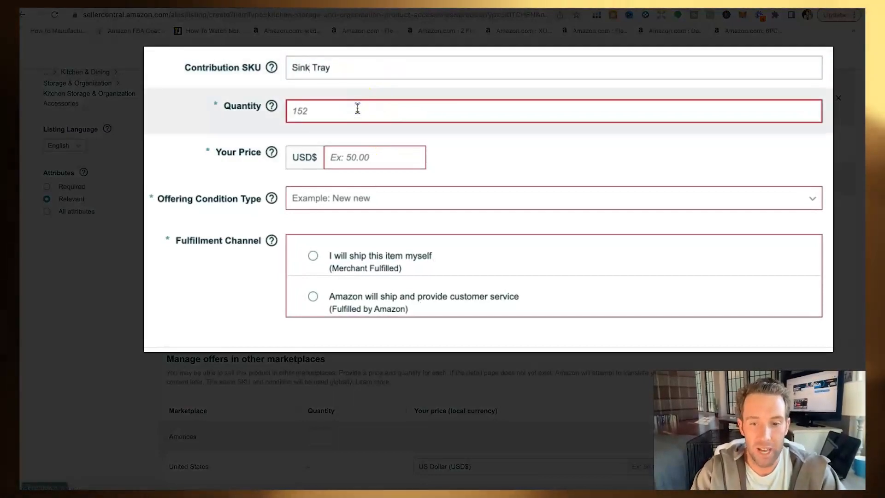
text(0)
click(384, 156)
text(29.99)
click(618, 332)
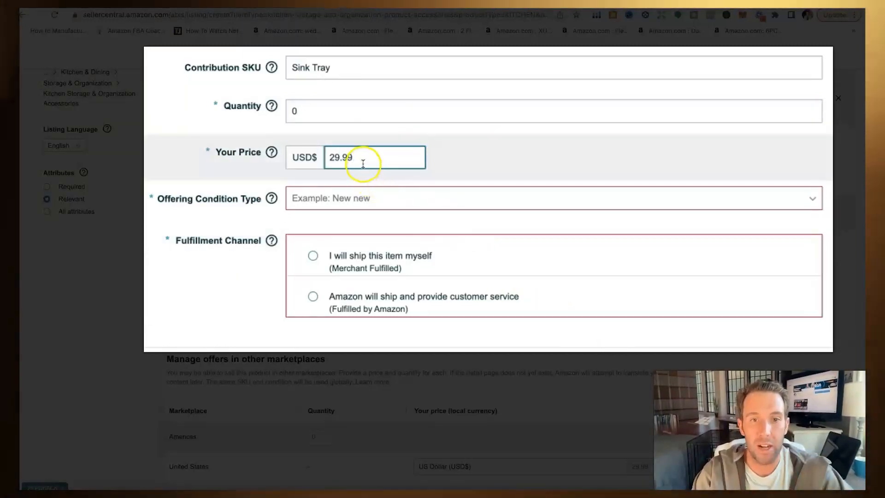
Step: Choose Fulfilled by Amazon and set the item condition to New
click(312, 296)
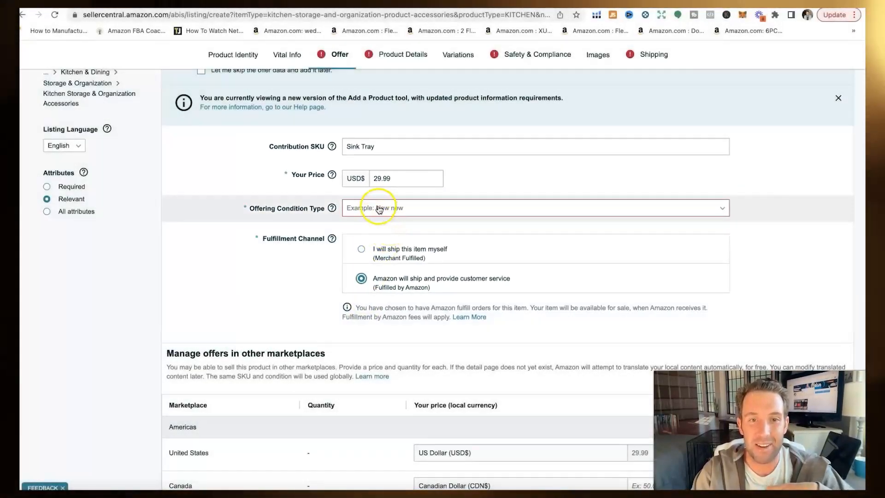
click(379, 208)
click(381, 245)
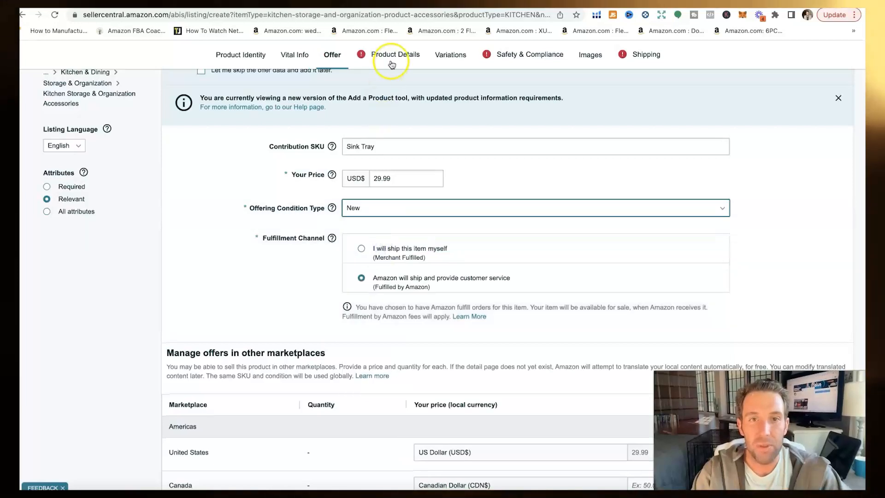
click(393, 58)
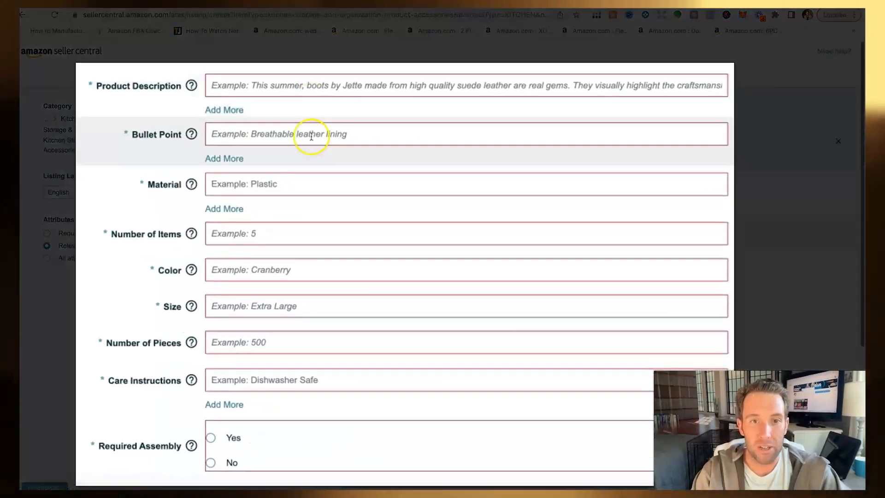
Step: Write the description 'Sink Tray', add bullet fields, and enter first bullet 'Silicone Sink Tray'
click(256, 84)
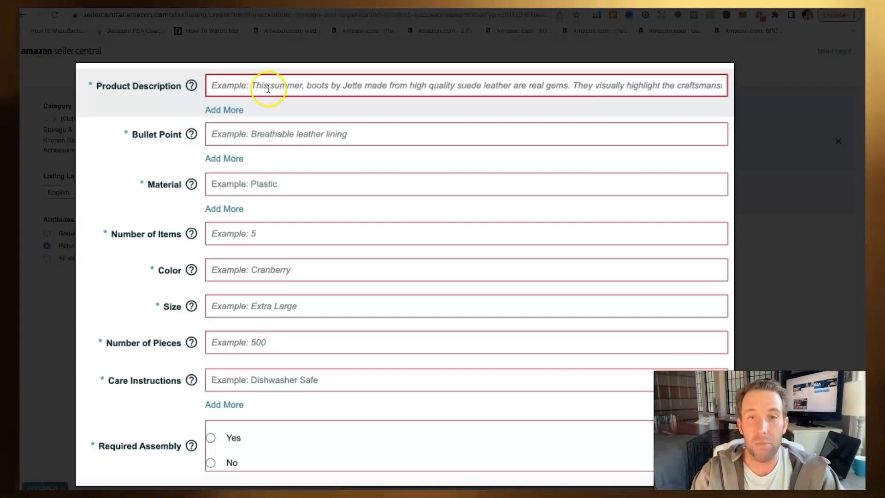
text(Sink)
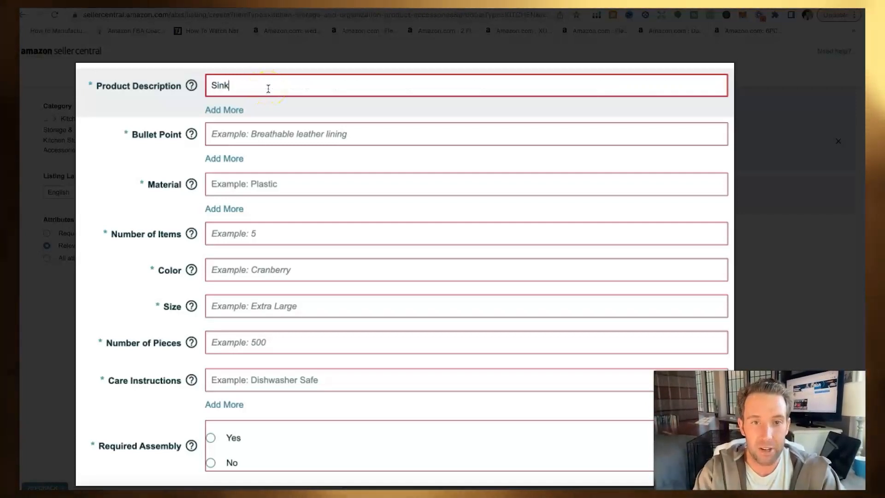
text( Tray)
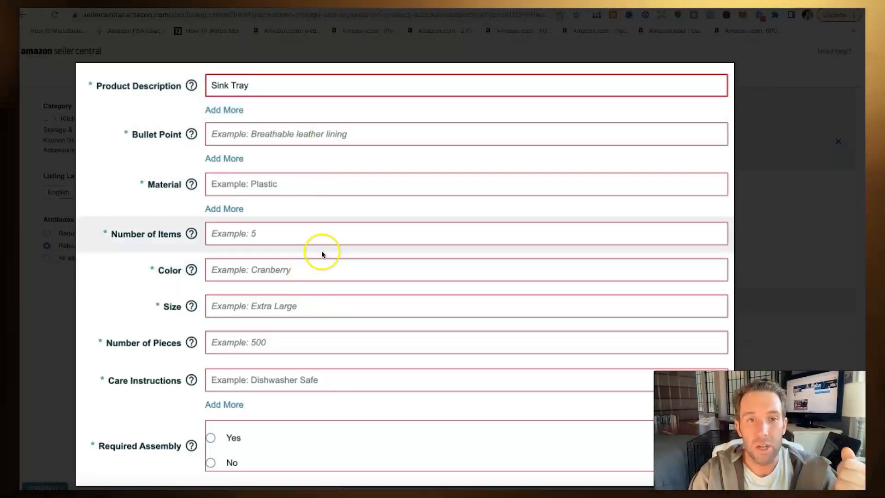
click(210, 159)
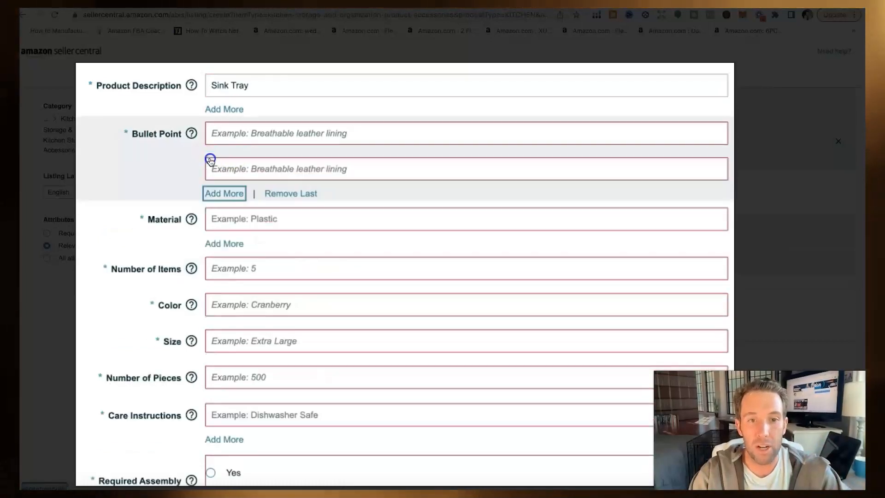
click(221, 199)
click(225, 229)
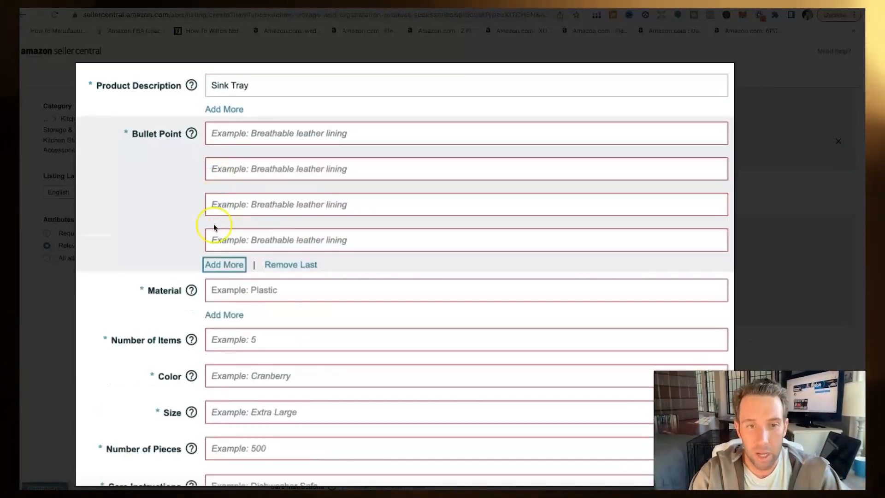
scroll(211, 224, down, 2)
click(228, 66)
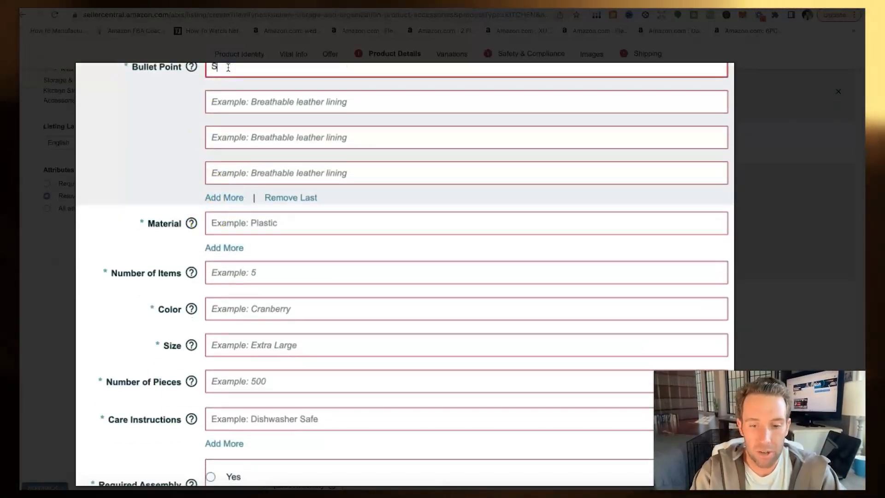
text(Silicone )
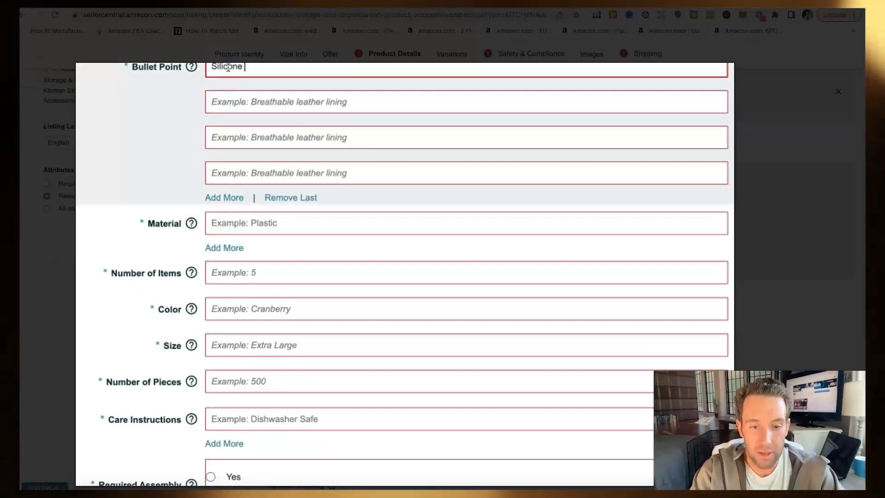
text(Sink Tray)
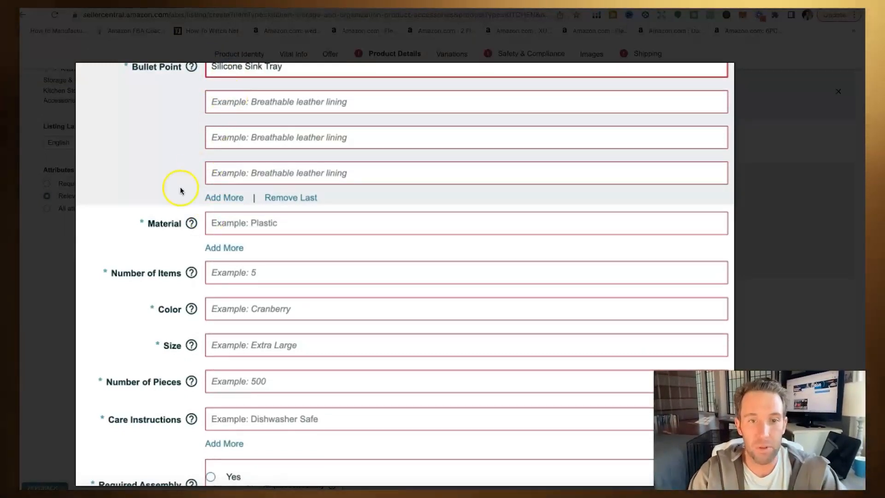
Step: Set material Silicone, 1 item, colour Grey and size XL
scroll(135, 264, down, 2)
scroll(135, 264, down, 1)
click(278, 124)
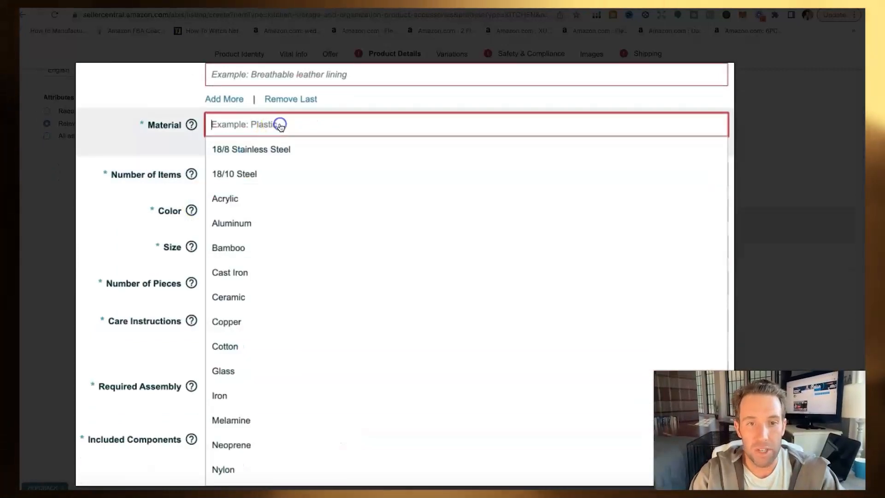
text(Silicone)
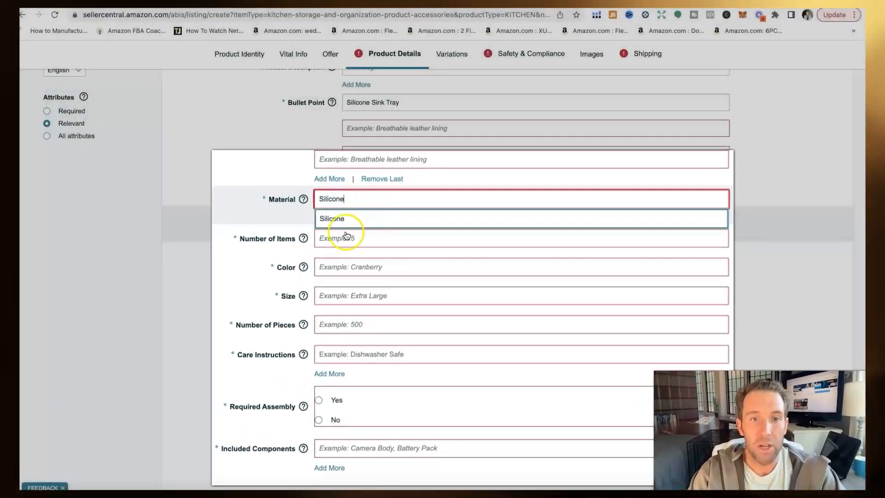
click(255, 173)
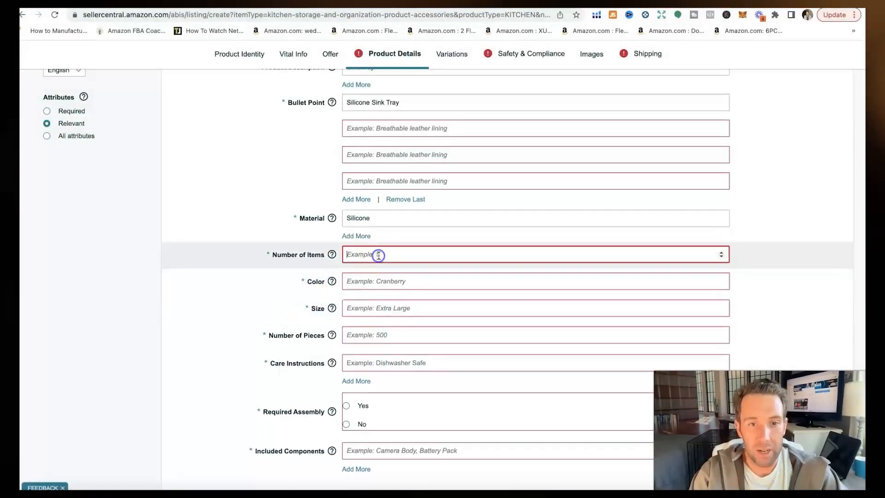
text(1)
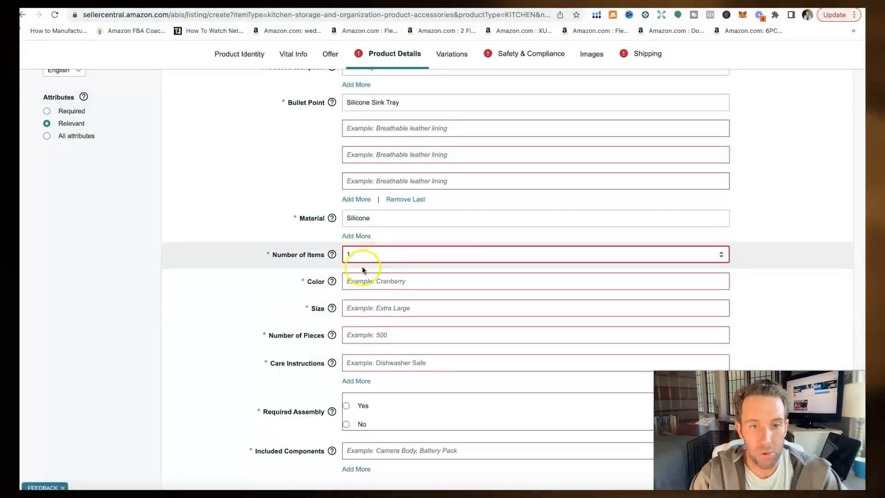
click(373, 282)
text(Grey)
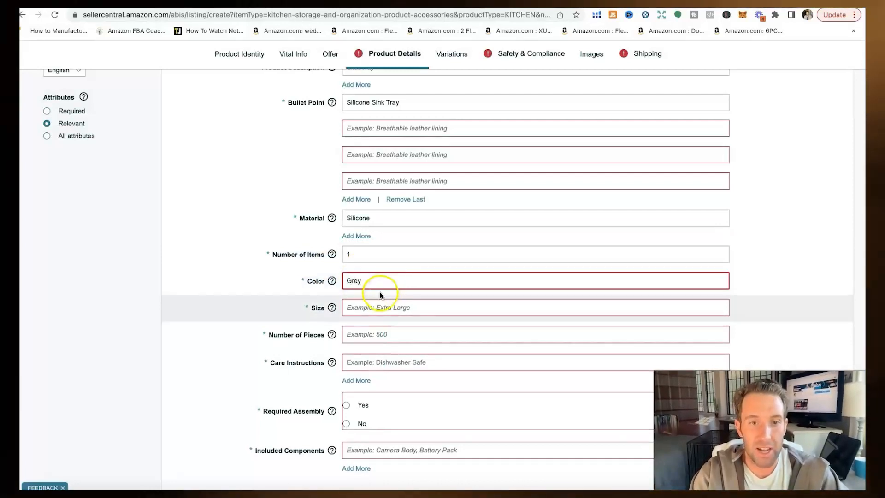
click(385, 306)
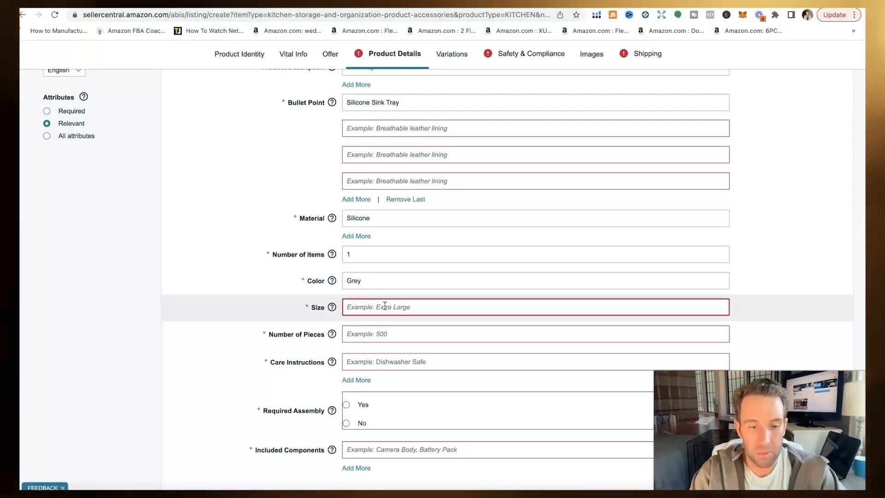
text(XL)
click(368, 334)
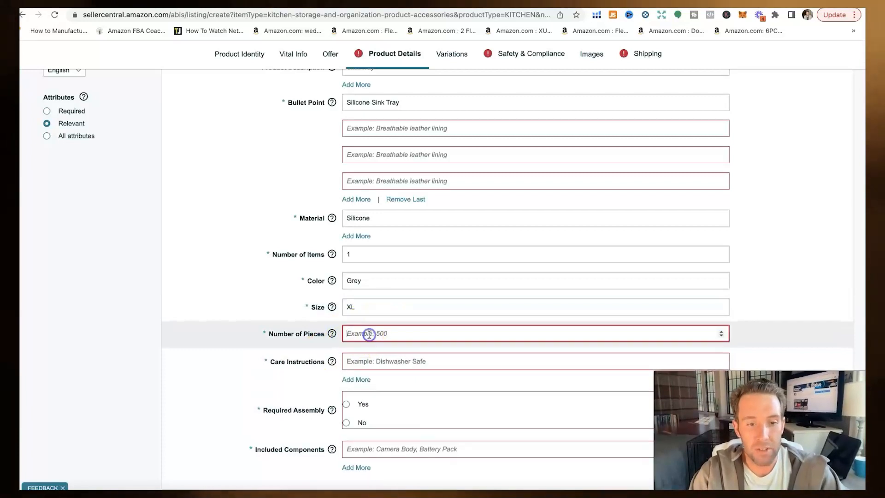
Step: Set care instructions to Hand Wash, no assembly required, and included components Sink Tray
scroll(339, 348, down, 2)
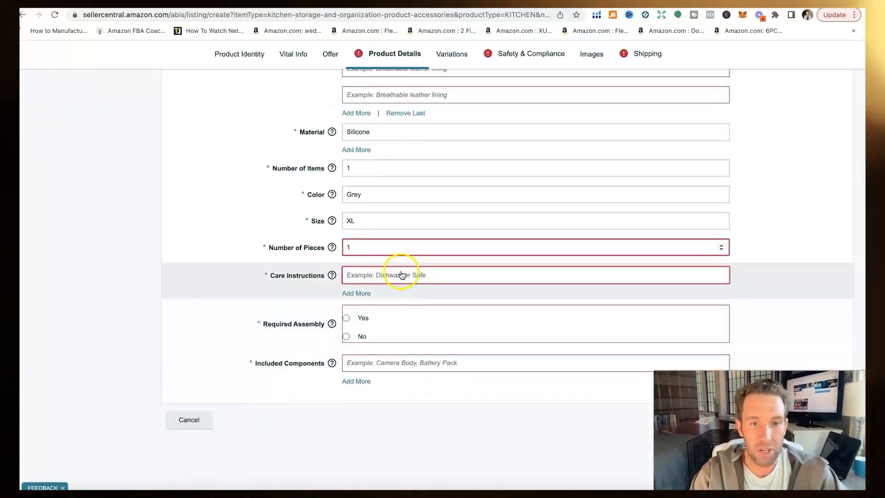
click(402, 275)
click(388, 309)
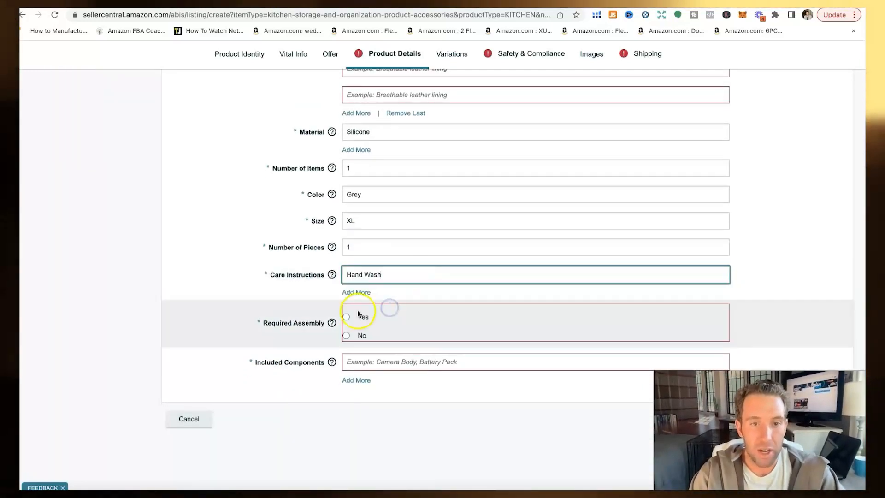
click(347, 335)
click(377, 361)
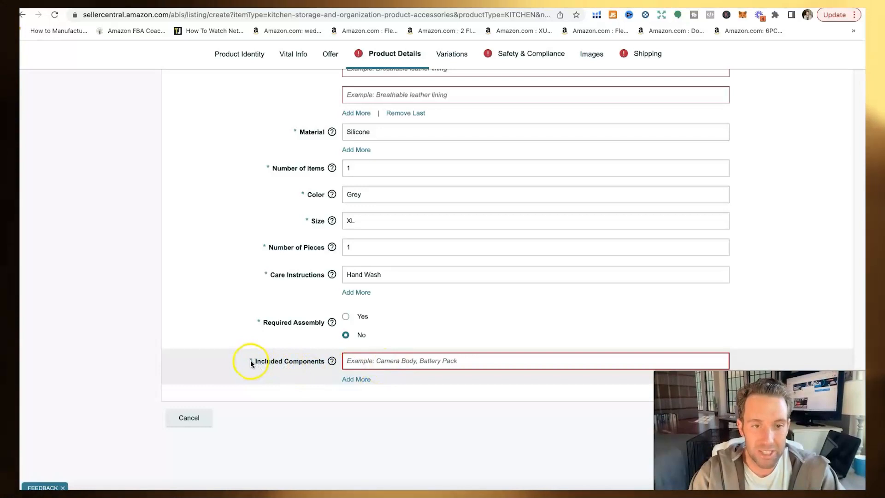
click(381, 363)
text(Sink Tray)
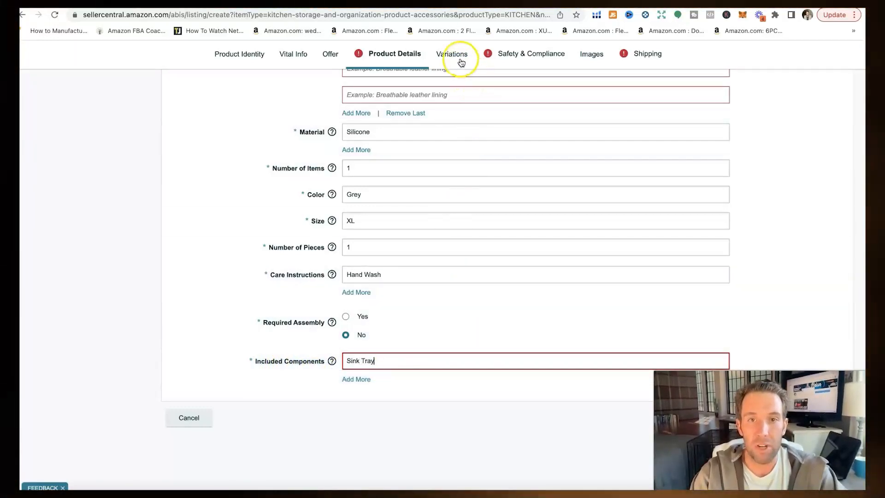
click(459, 59)
click(485, 72)
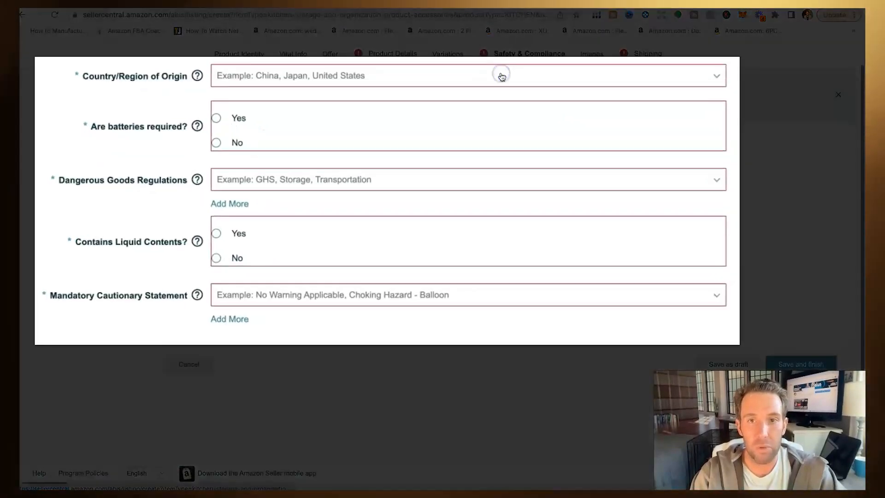
Step: Set origin China, no batteries, Dangerous Goods Not Applicable, no liquids, and No Warning Applicable
click(256, 76)
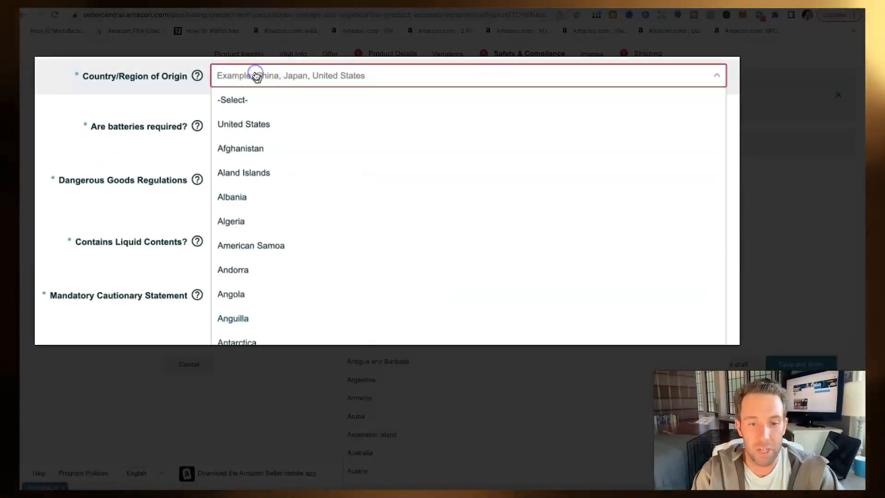
scroll(274, 327, down, 20)
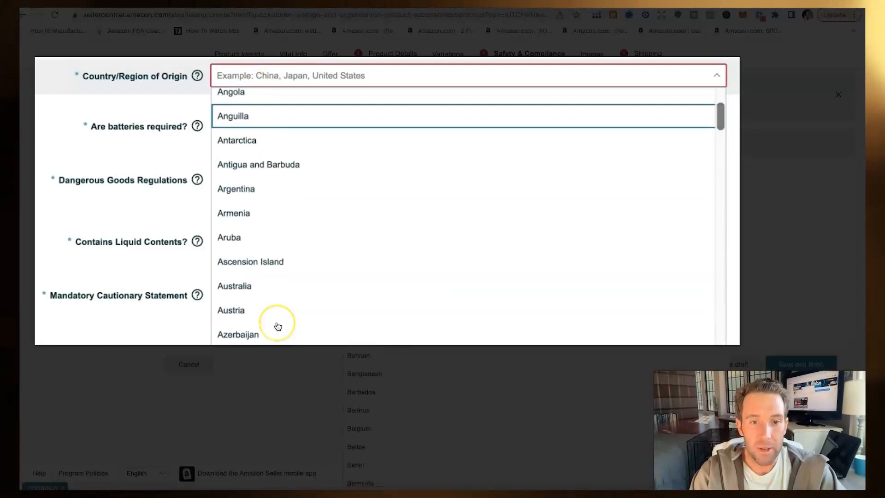
click(286, 230)
click(216, 141)
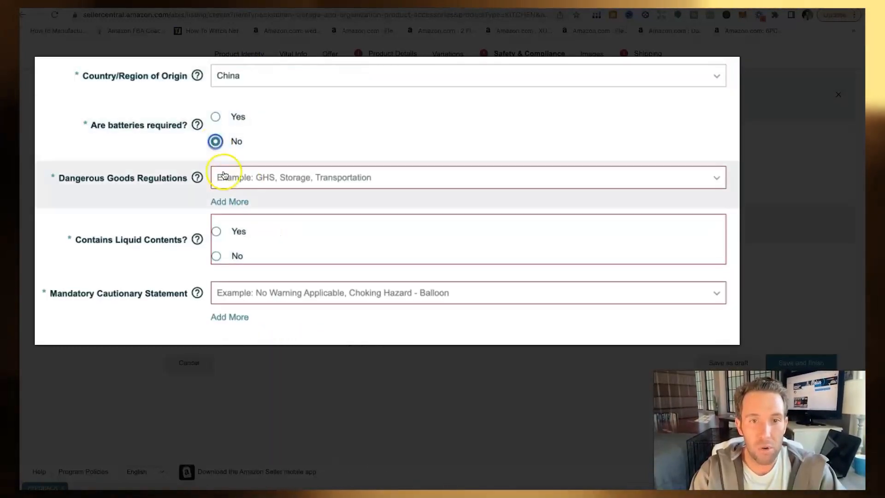
click(246, 177)
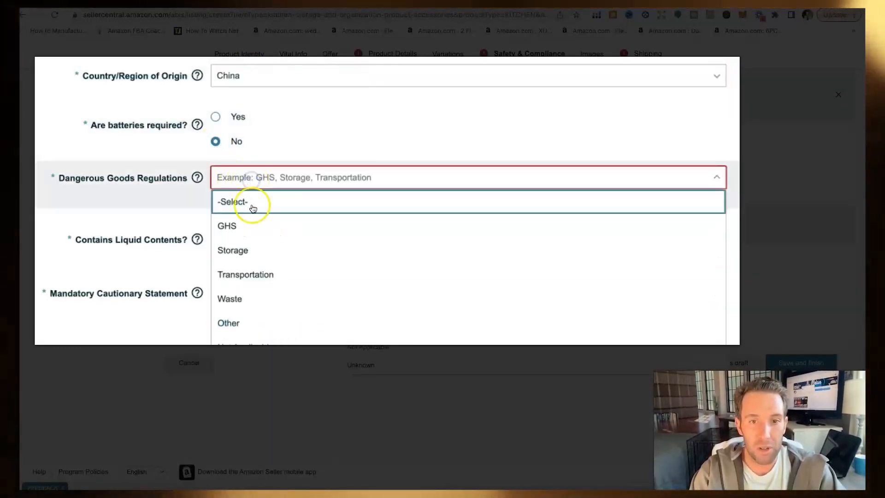
click(373, 352)
click(215, 255)
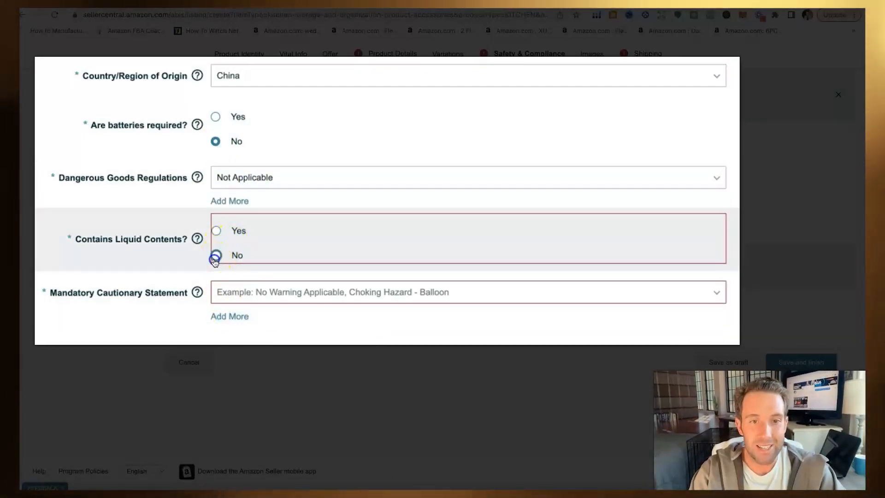
click(251, 291)
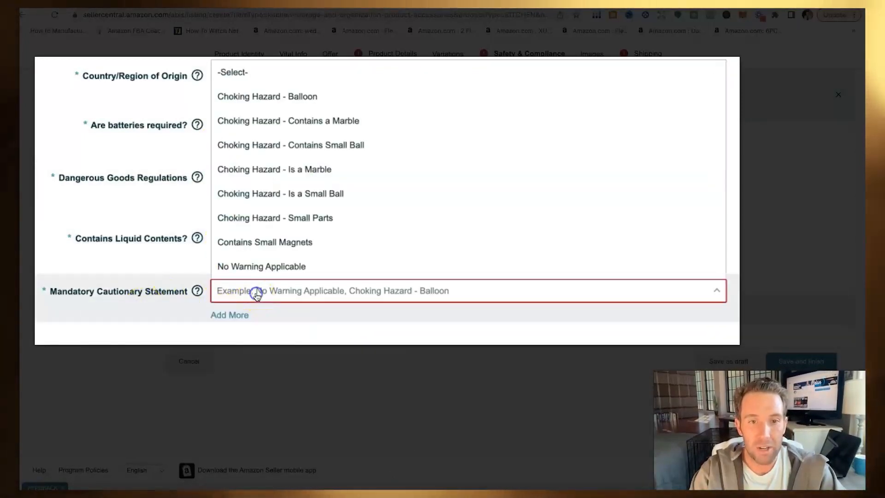
click(257, 265)
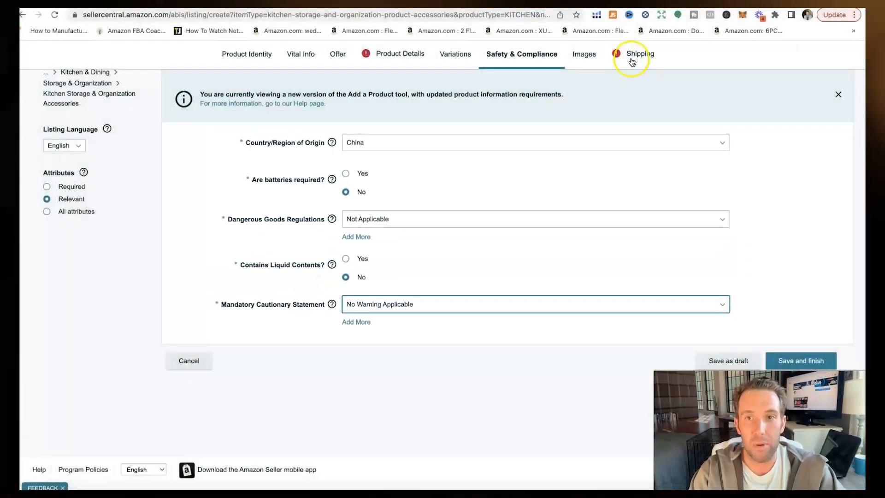
click(632, 56)
Step: Enter package dimensions 6 × 4 × 5 with length, width and height units in Inches
click(333, 159)
text(6)
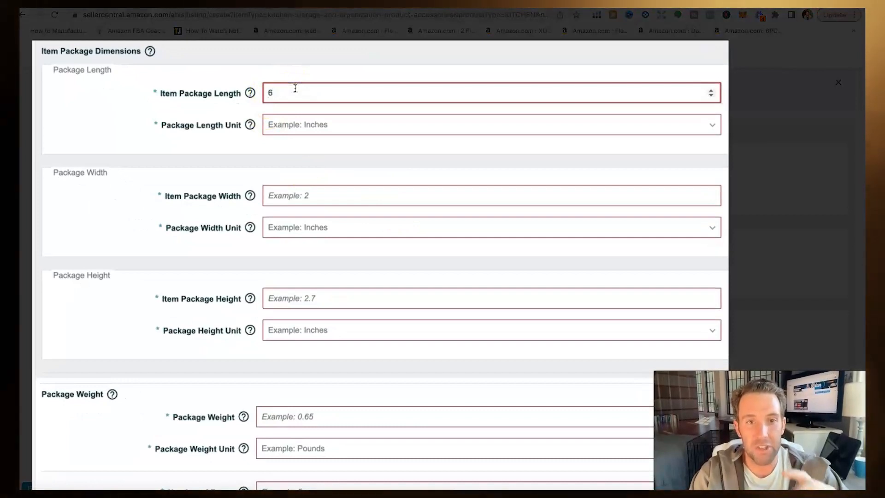
click(313, 127)
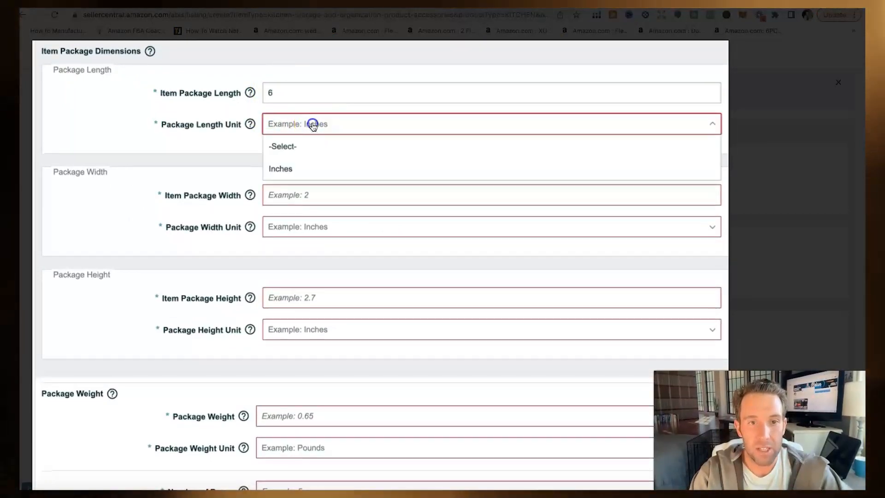
click(315, 167)
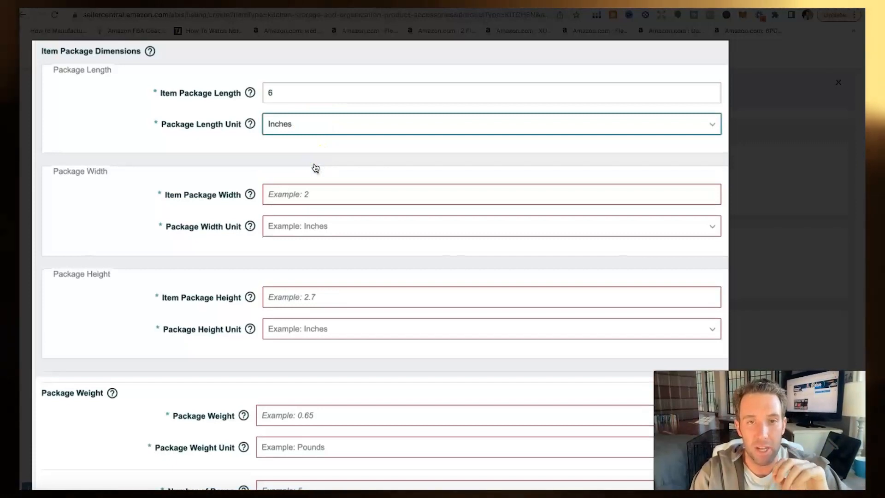
click(297, 193)
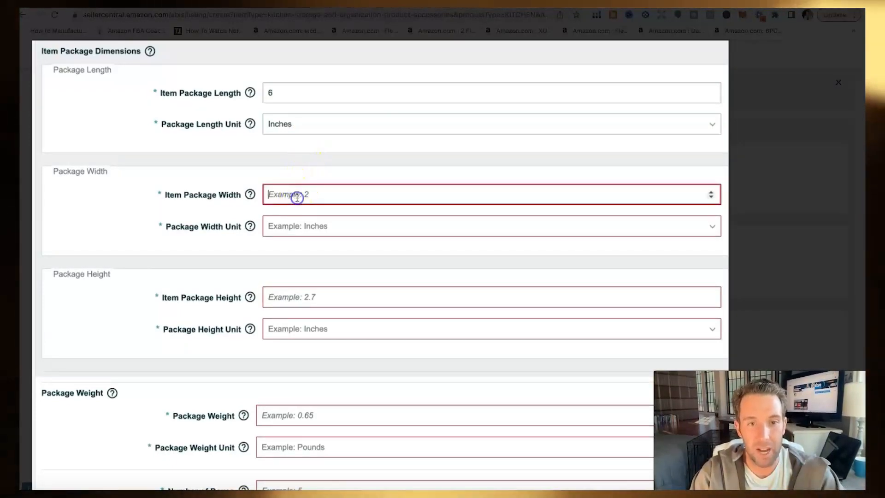
text(4)
click(304, 225)
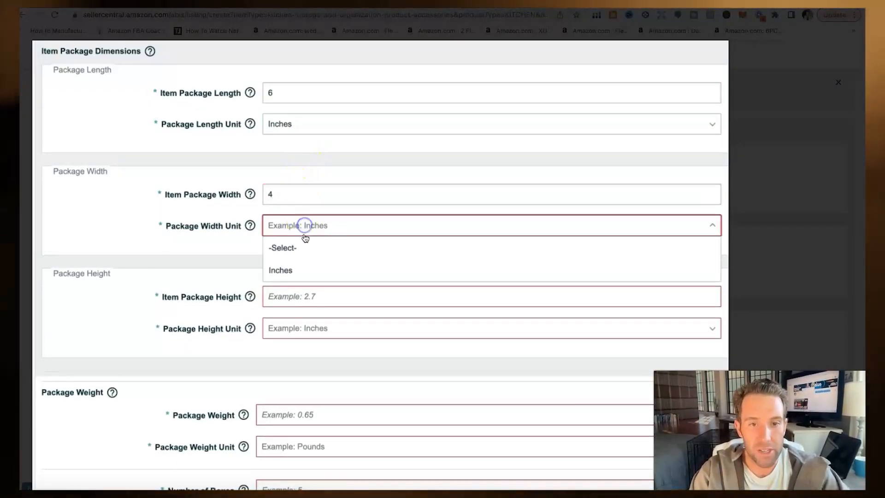
click(304, 269)
click(304, 298)
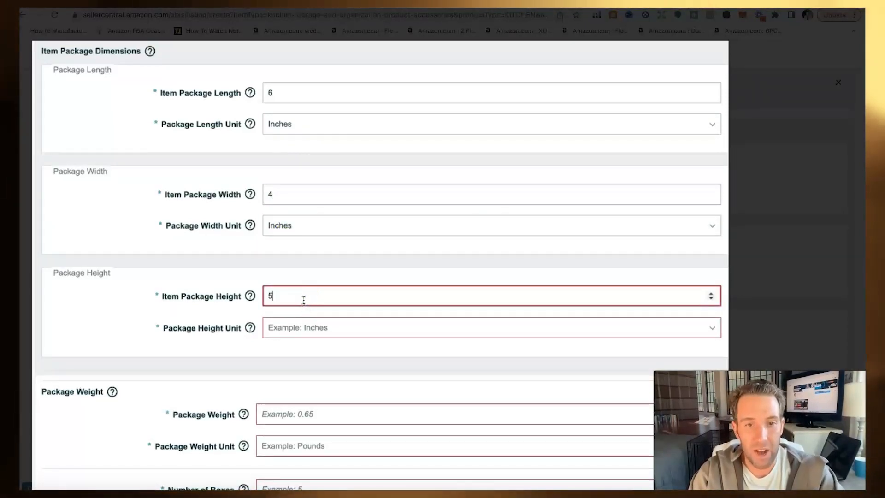
click(314, 333)
click(306, 367)
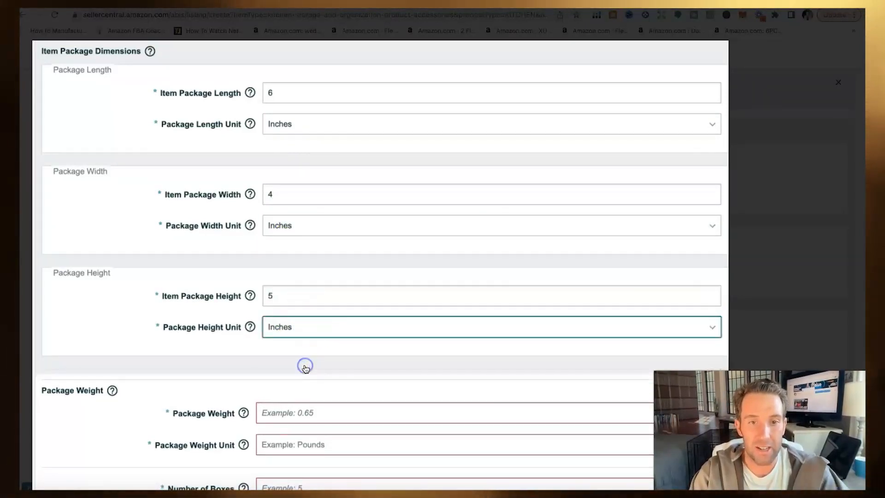
Step: Set package weight to 1.5 Pounds and number of boxes to 1
scroll(305, 368, down, 4)
click(302, 243)
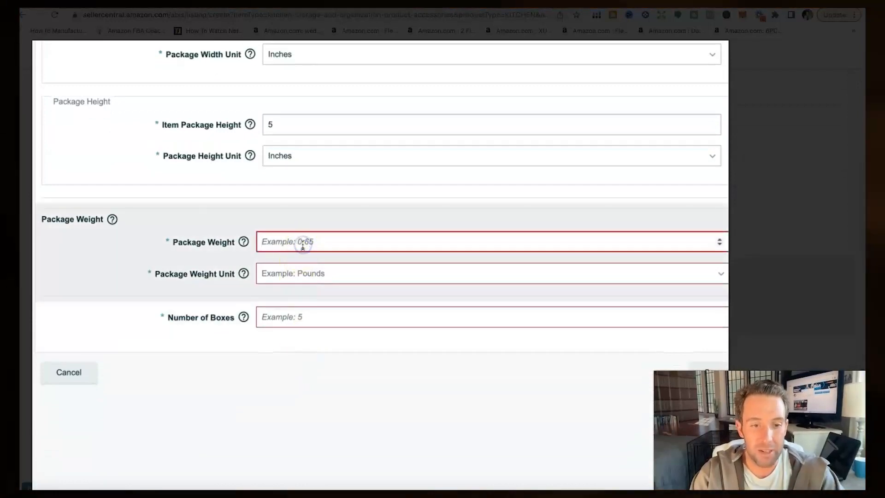
text(1.5)
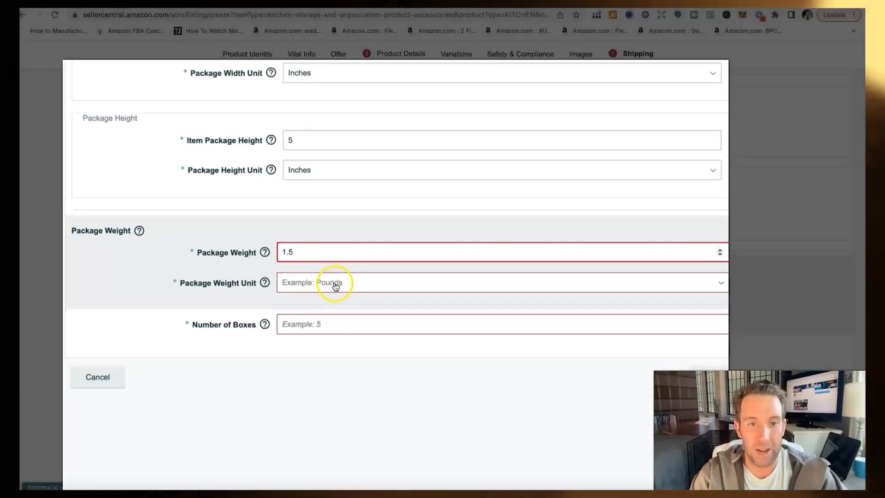
click(318, 274)
click(312, 316)
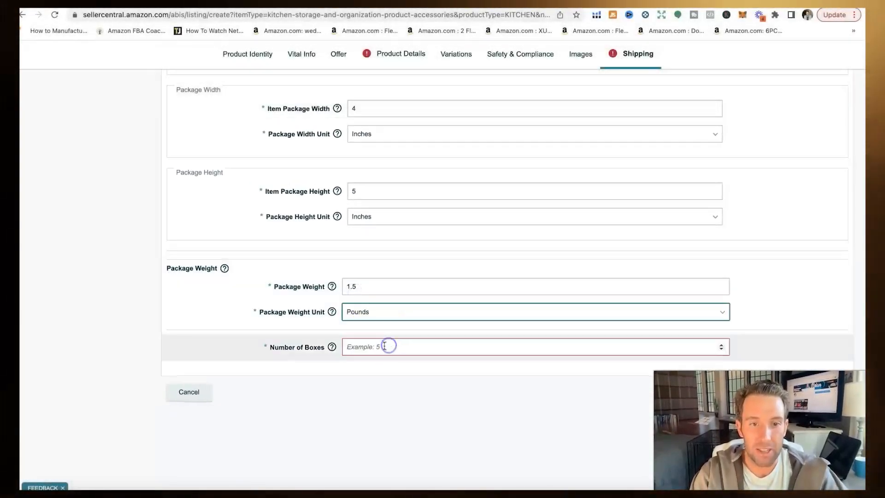
click(384, 345)
text(1)
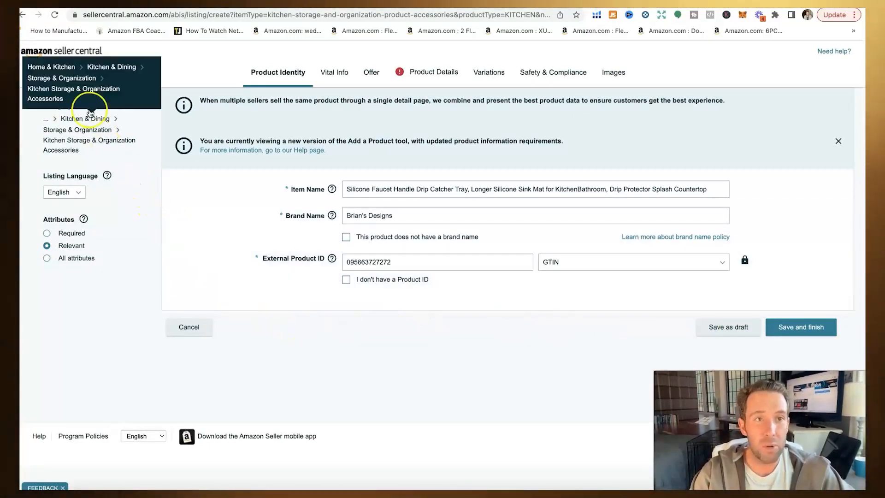
Step: From the home dashboard, go to Inventory > Manage All Inventory
mouse_move(272, 496)
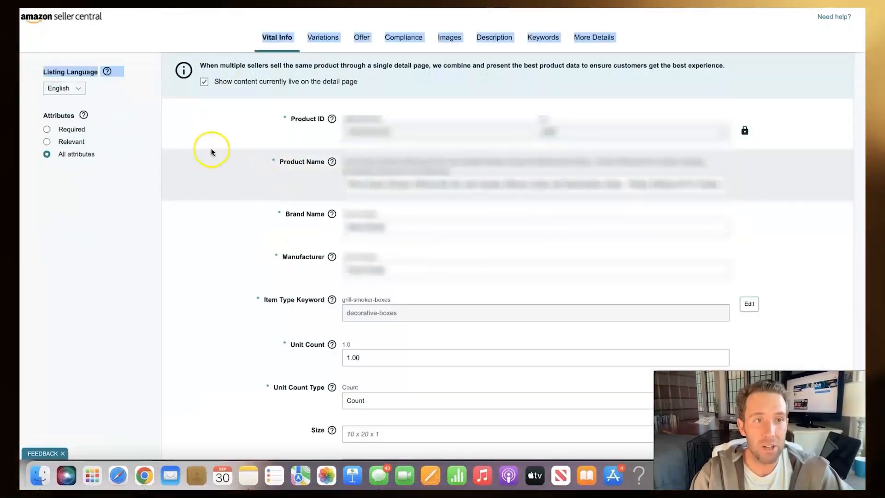
drag(211, 148, 85, 23)
click(85, 23)
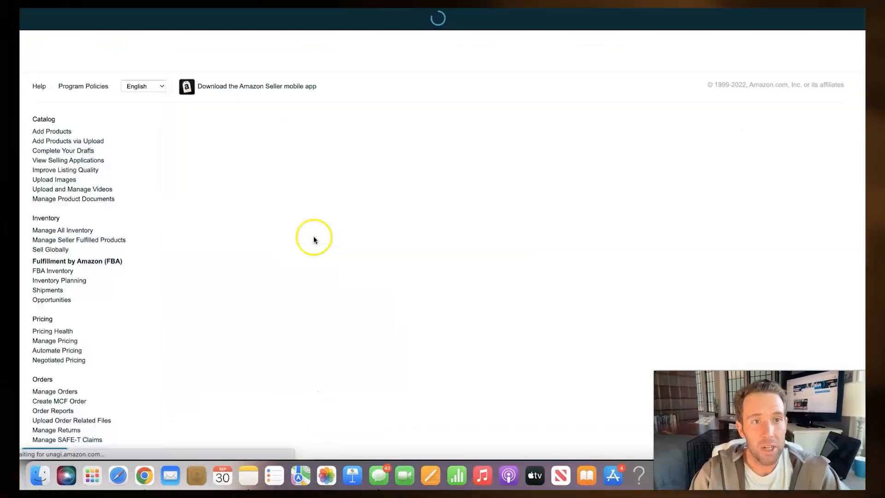
click(29, 22)
click(65, 63)
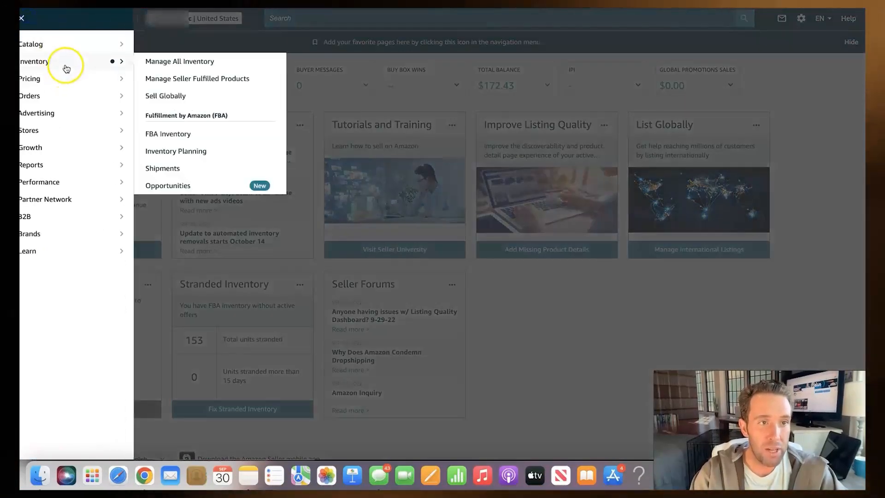
click(147, 62)
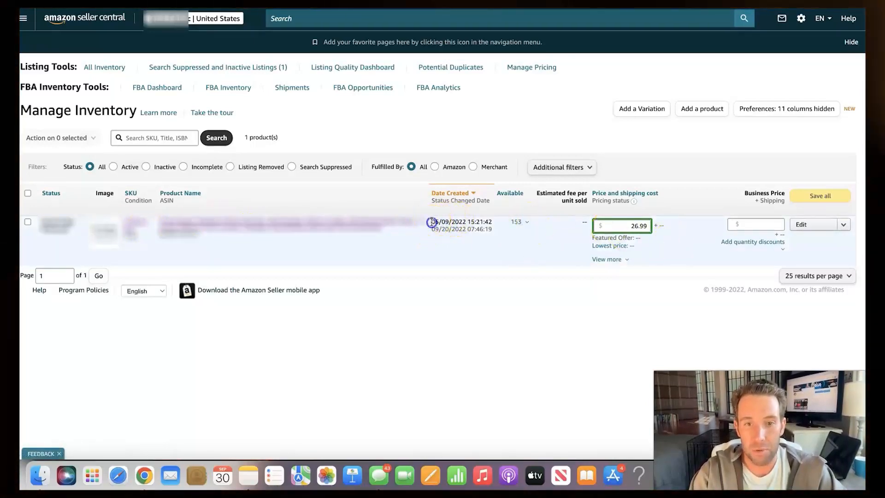
Step: Open the S'Mores Box listing for editing from its actions dropdown
click(170, 236)
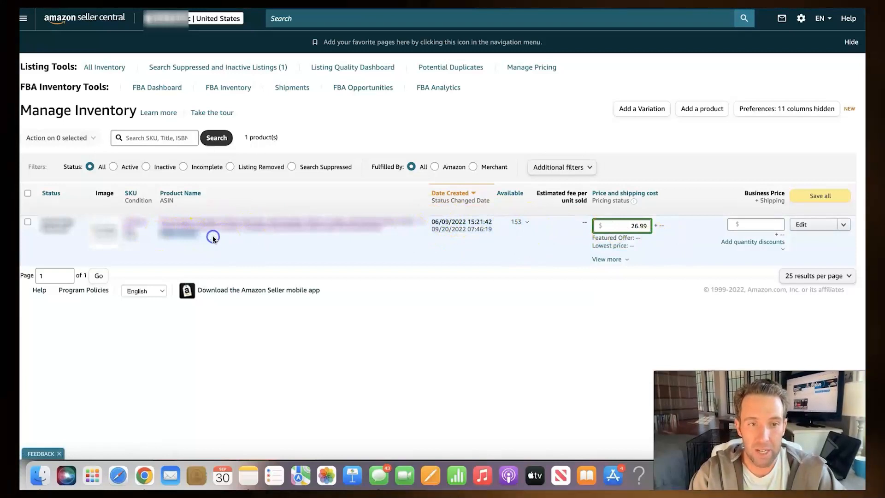
click(843, 224)
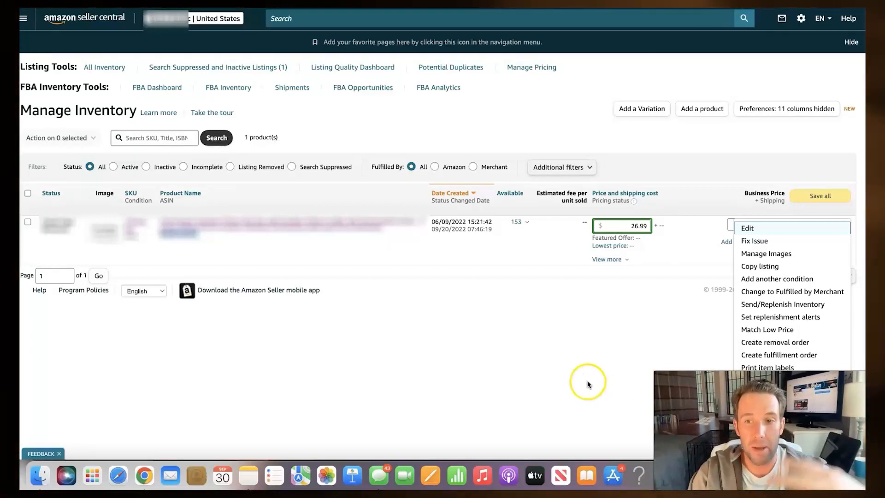
click(749, 229)
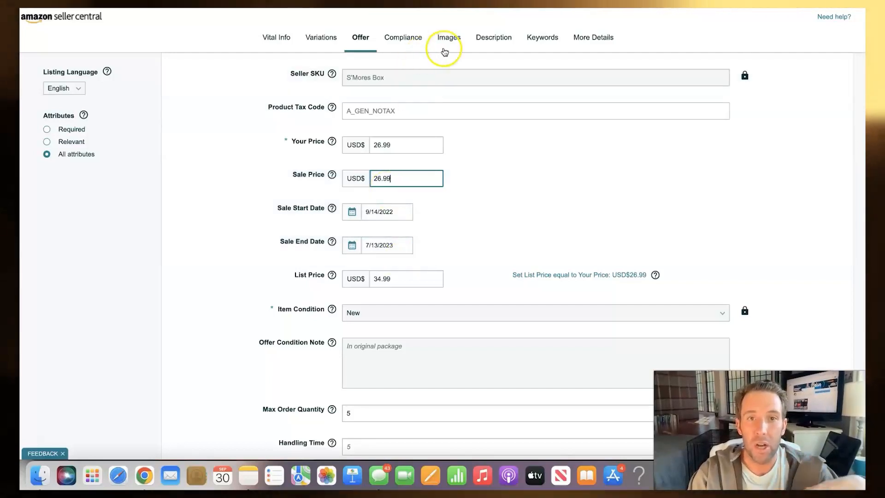
Step: Browse the Description, Keywords and More Details sections, then scroll Offer to the 9/14/2022 Offer Start Date
click(494, 38)
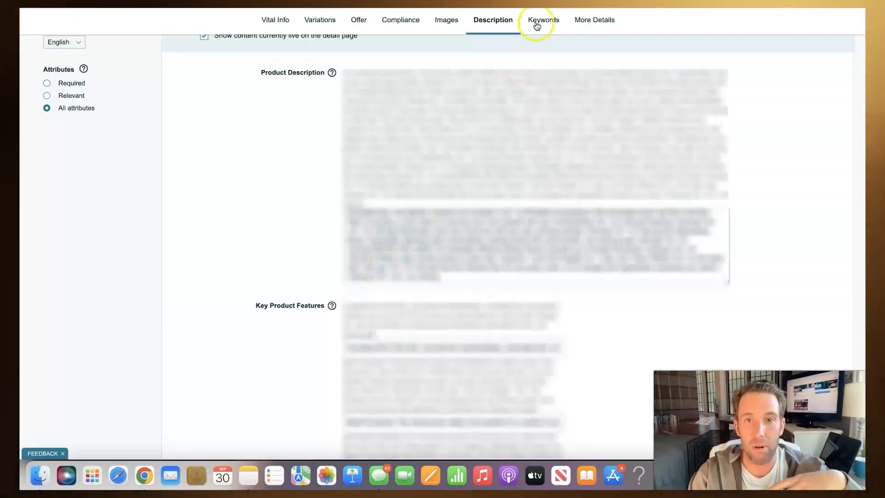
click(538, 21)
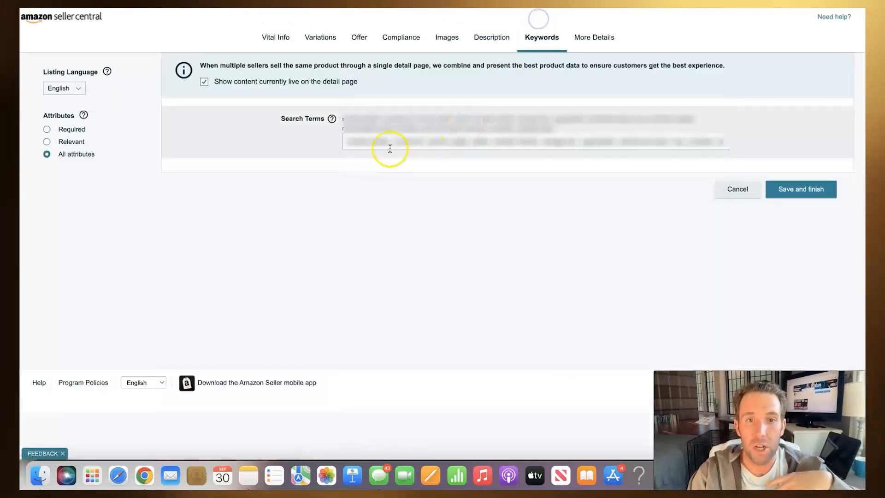
click(590, 36)
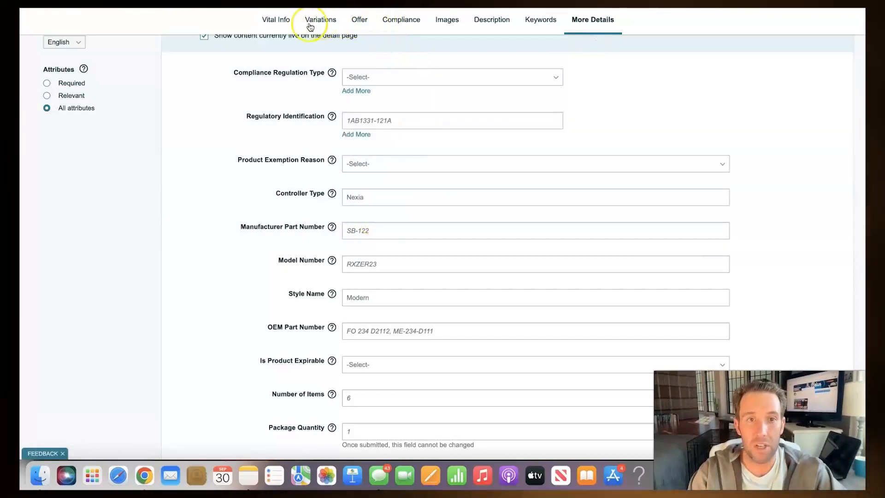
click(363, 27)
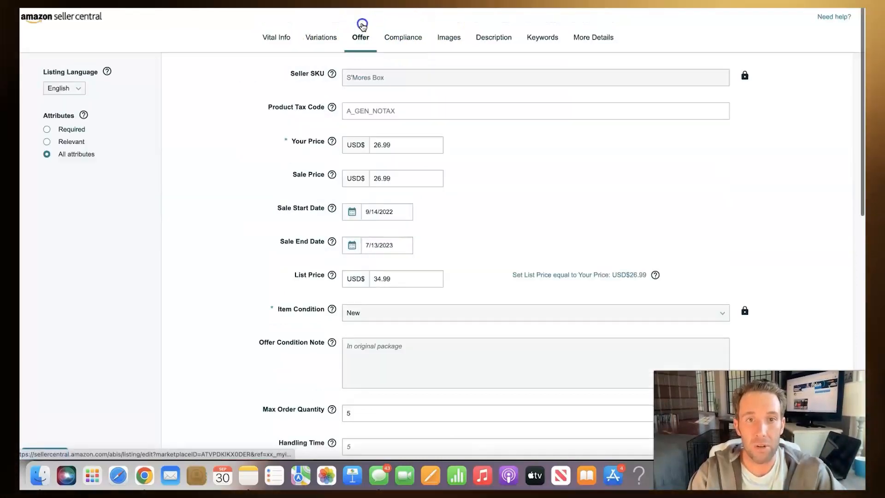
scroll(277, 300, down, 3)
scroll(254, 297, down, 2)
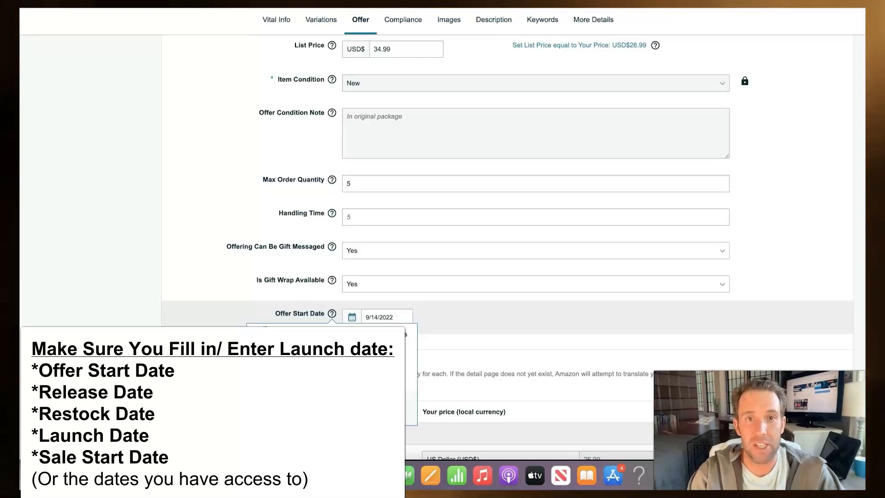
Step: Switch to More Details and scroll to the Launch and Release Dates, both 9/14/2022
click(362, 23)
click(589, 43)
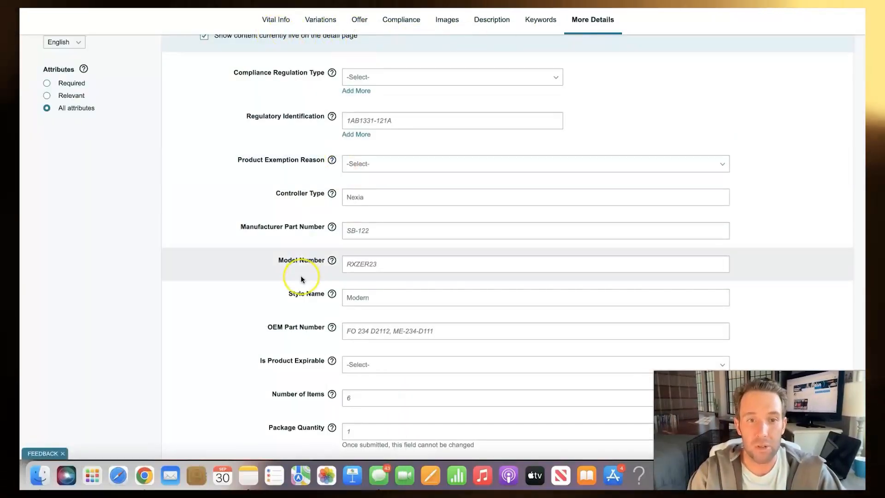
scroll(301, 275, up, 1)
scroll(301, 275, down, 5)
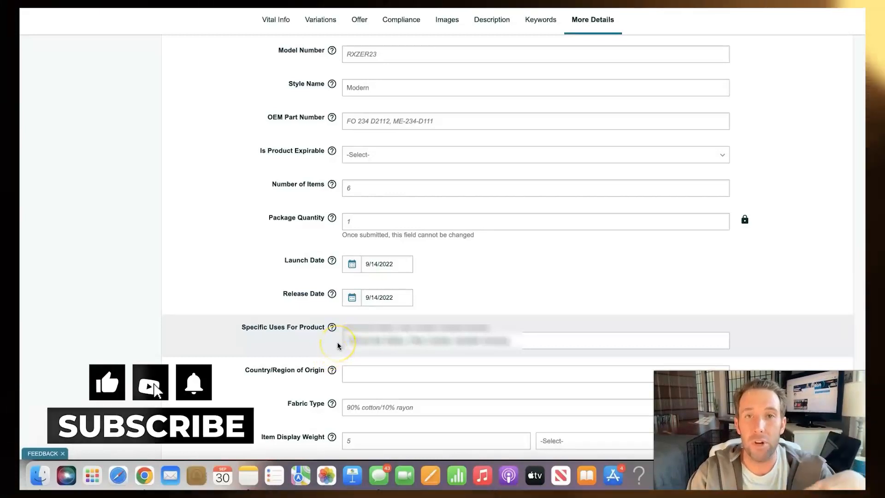
click(355, 343)
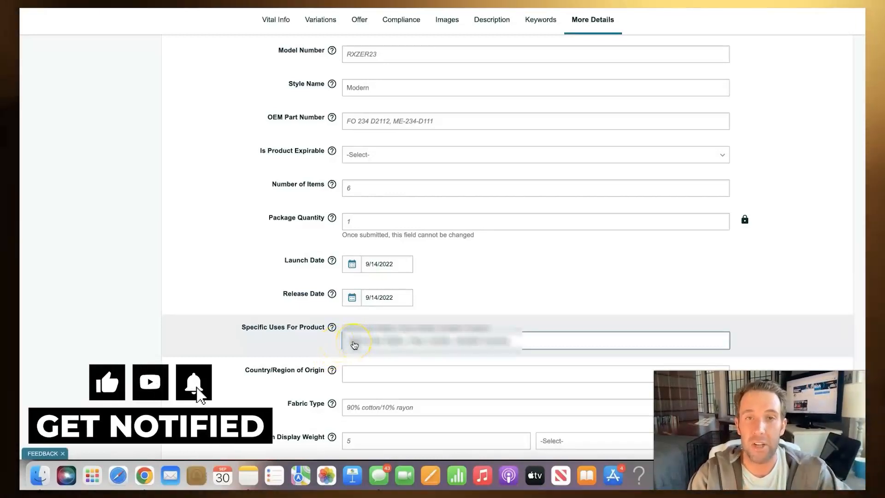